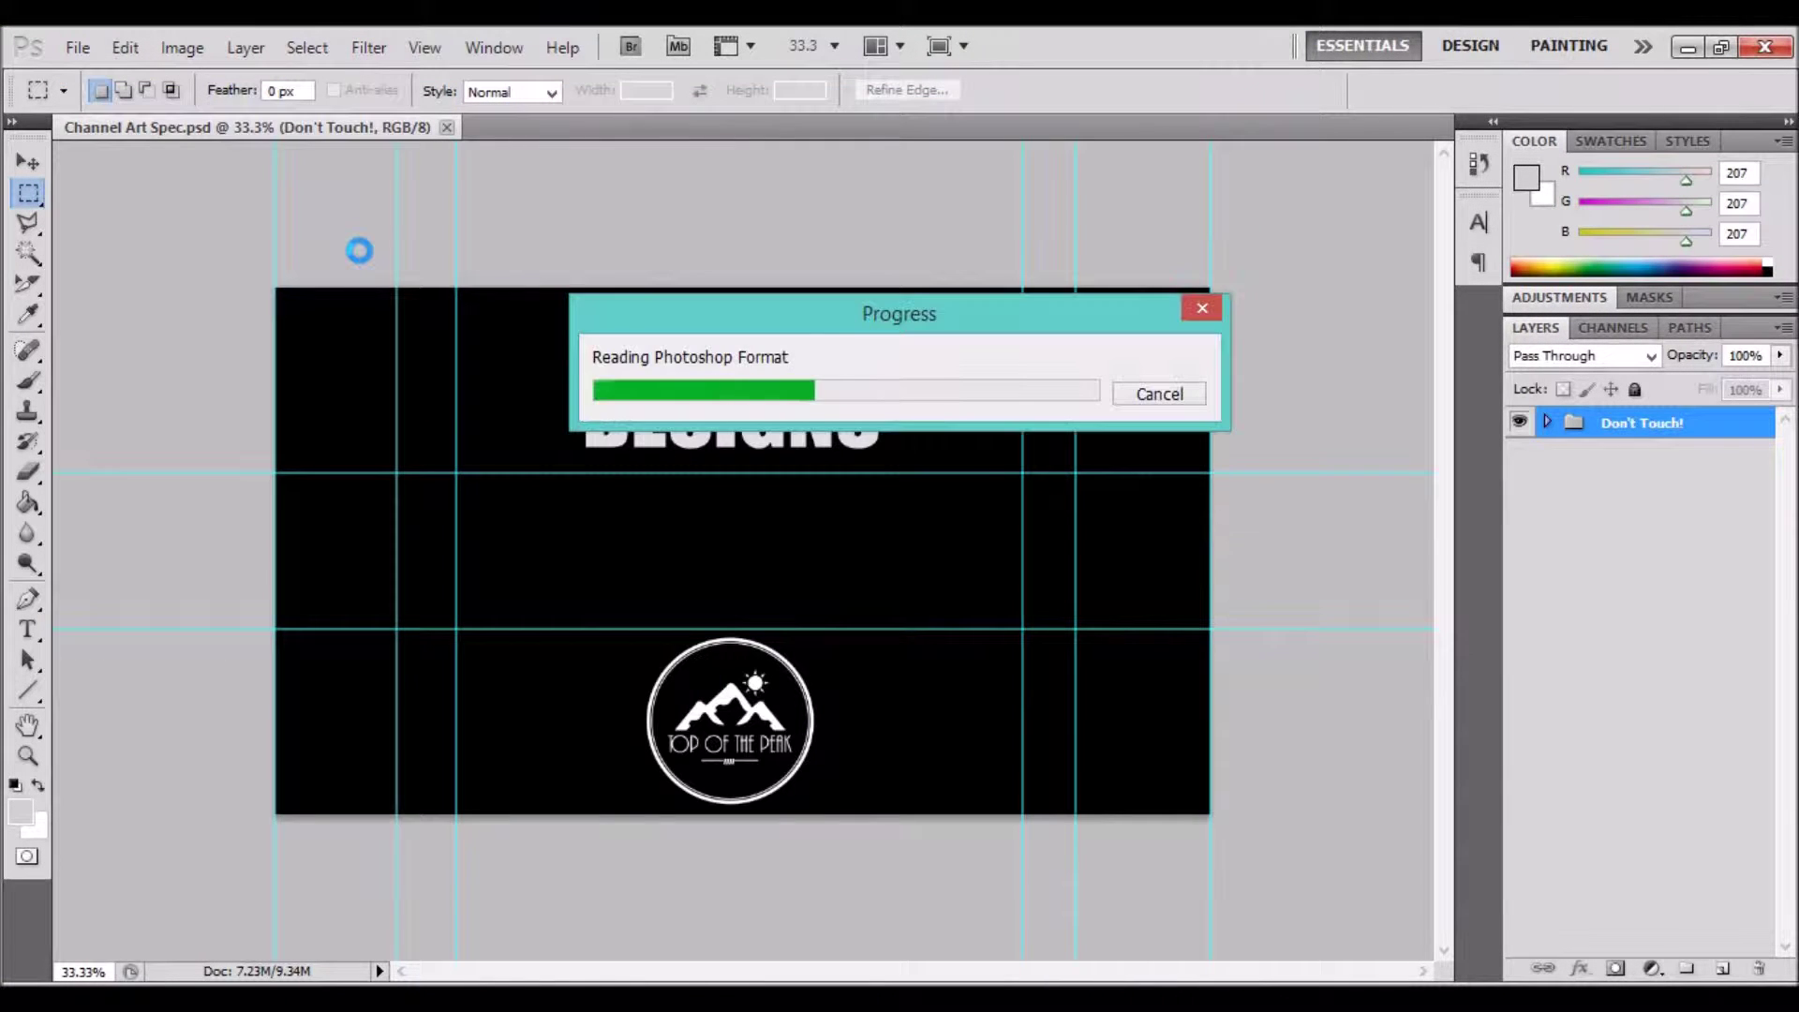
# Open the tumblr summer beach photo and bring it into Channel Art Spec.psd as a new layer.
pyautogui.click(904, 423)
pyautogui.hotkey('ctrl', 'o')
pyautogui.click(593, 440)
pyautogui.doubleClick(858, 323)
pyautogui.scroll(-10, 1256, 393)
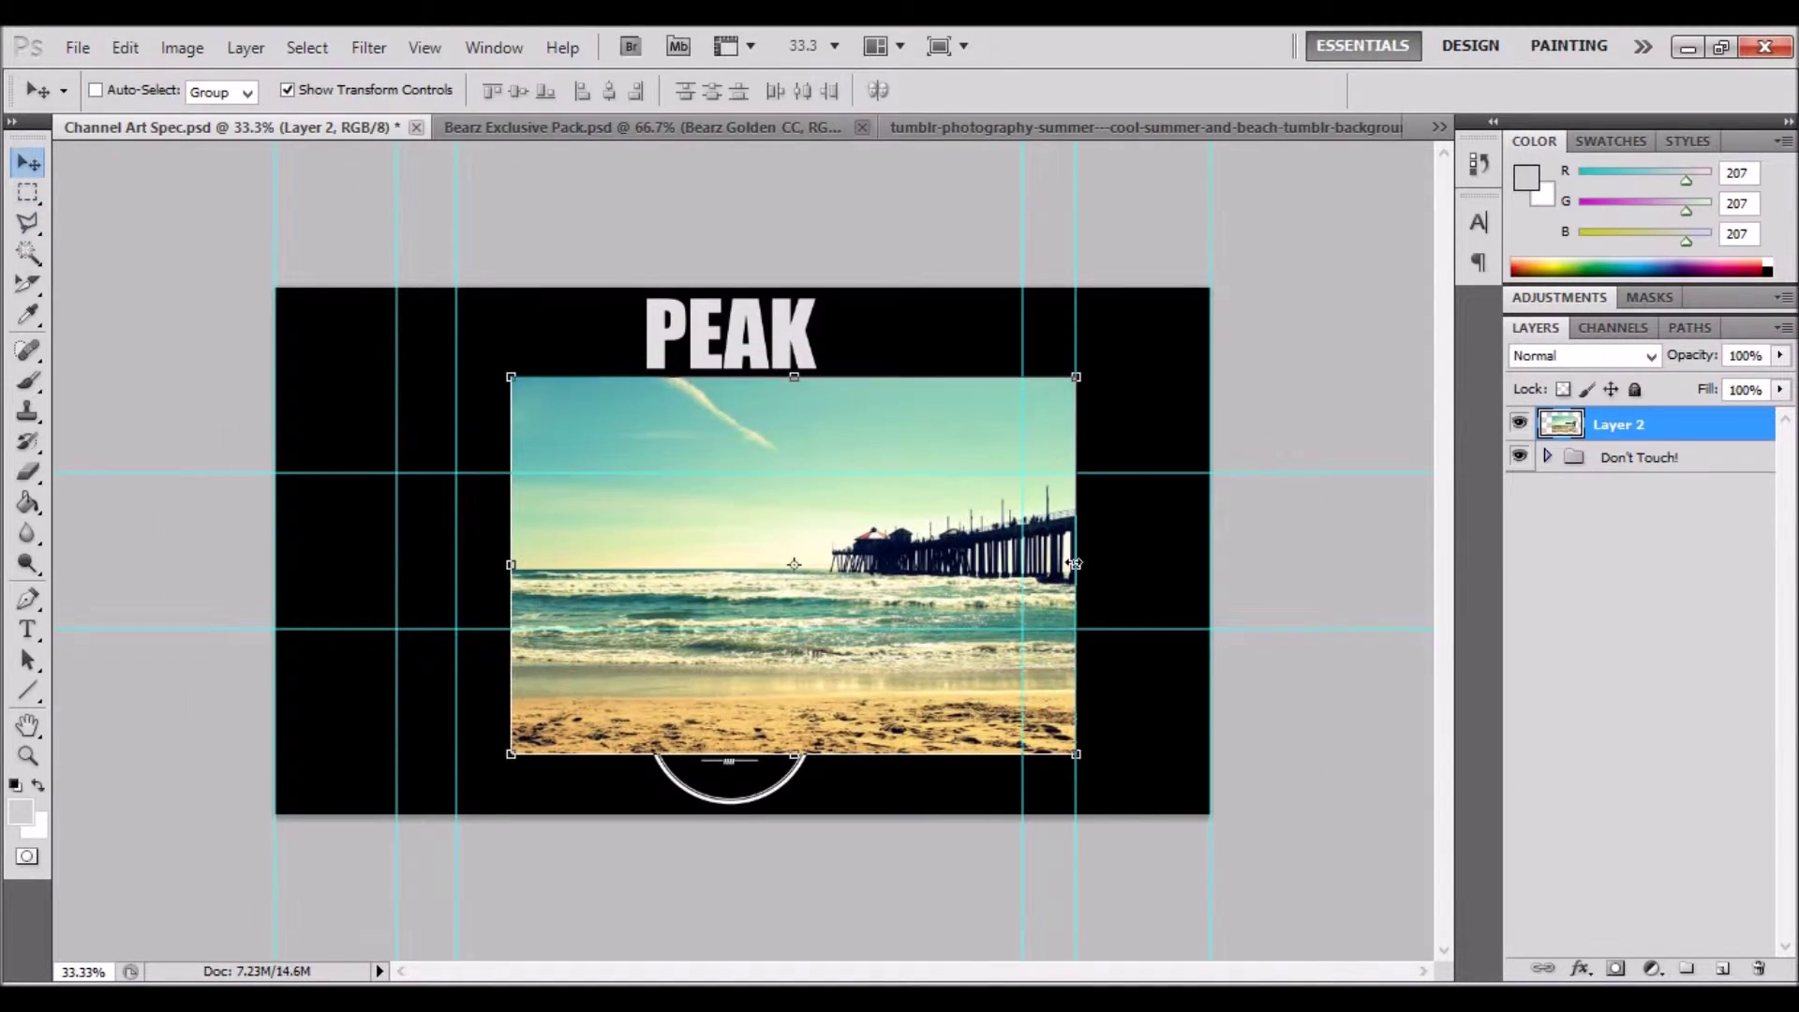
# Scale the beach photo to the banner's full width, at about 165.62% width and 118.94% height.
pyautogui.moveTo(1075, 563); pyautogui.dragTo(1211, 564)
pyautogui.moveTo(511, 377); pyautogui.dragTo(275, 350)
pyautogui.moveTo(743, 349); pyautogui.dragTo(743, 288)
pyautogui.moveTo(785, 656); pyautogui.dragTo(785, 701)
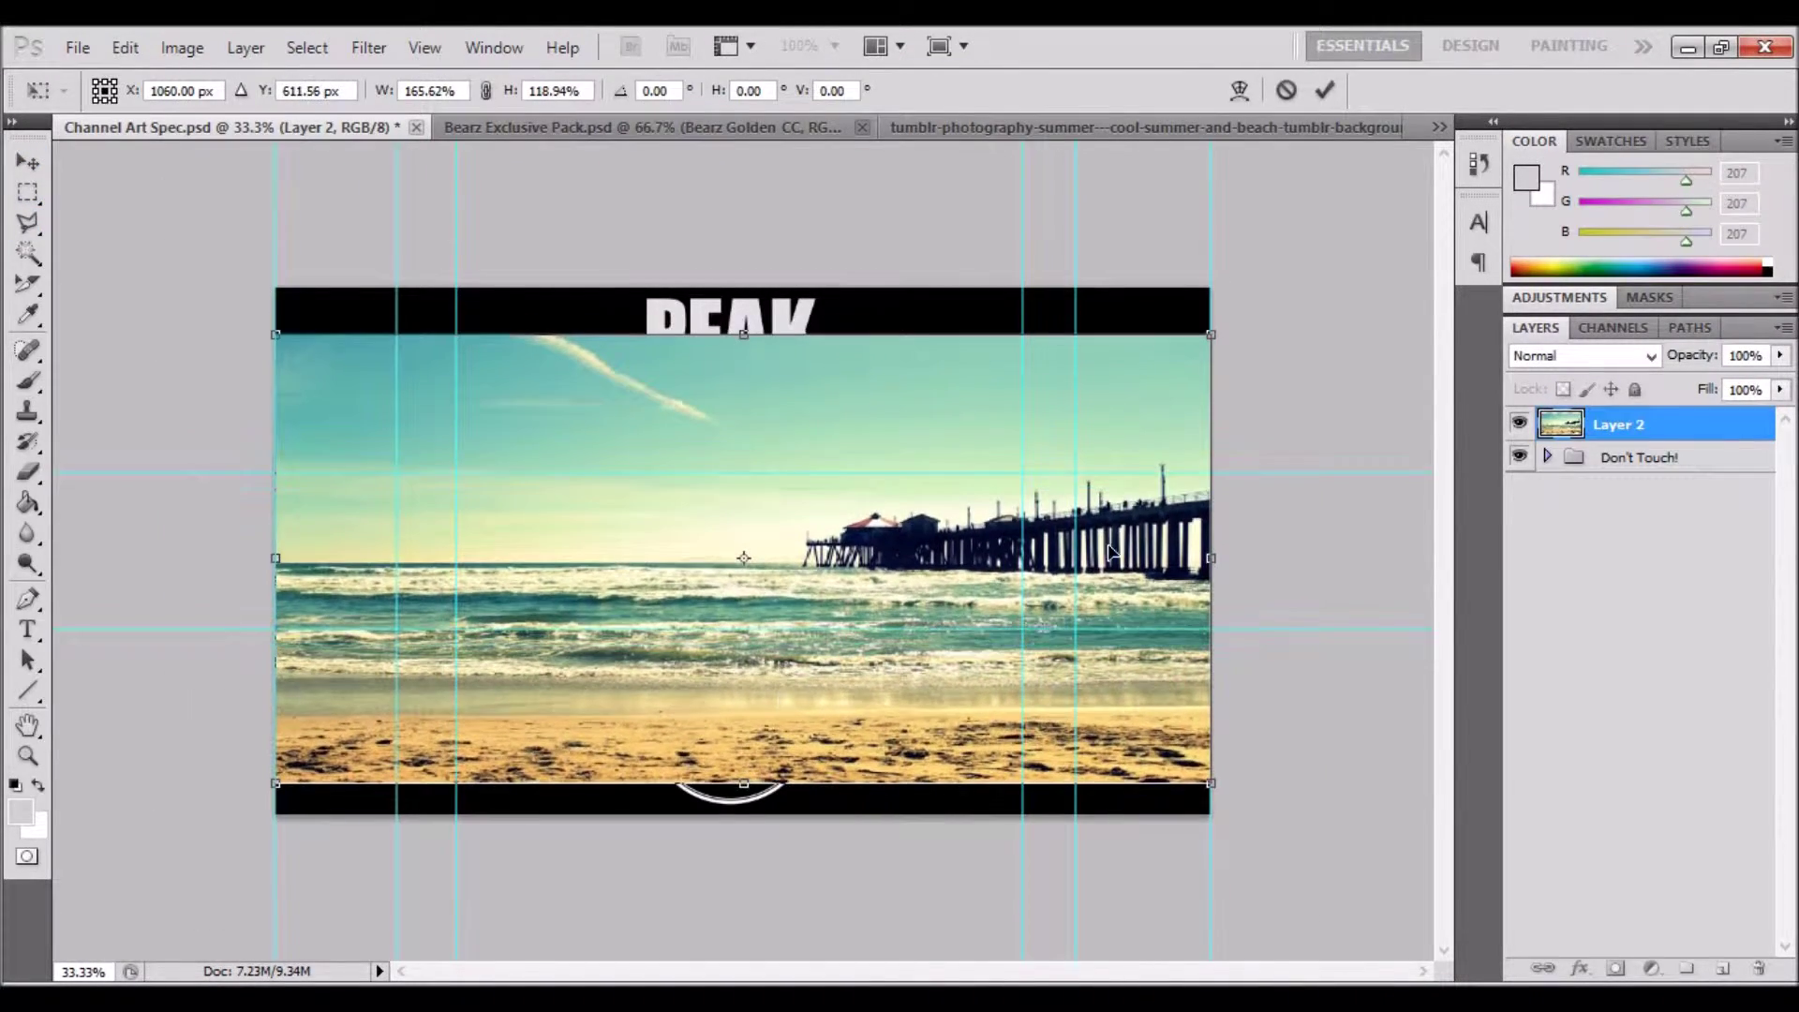
pyautogui.press('Return')
# Flip the beach photo horizontally and shift it slightly downwards.
pyautogui.rightClick(1203, 529)
pyautogui.press('Escape')
pyautogui.hotkey('ctrl', 't')
pyautogui.rightClick(1204, 527)
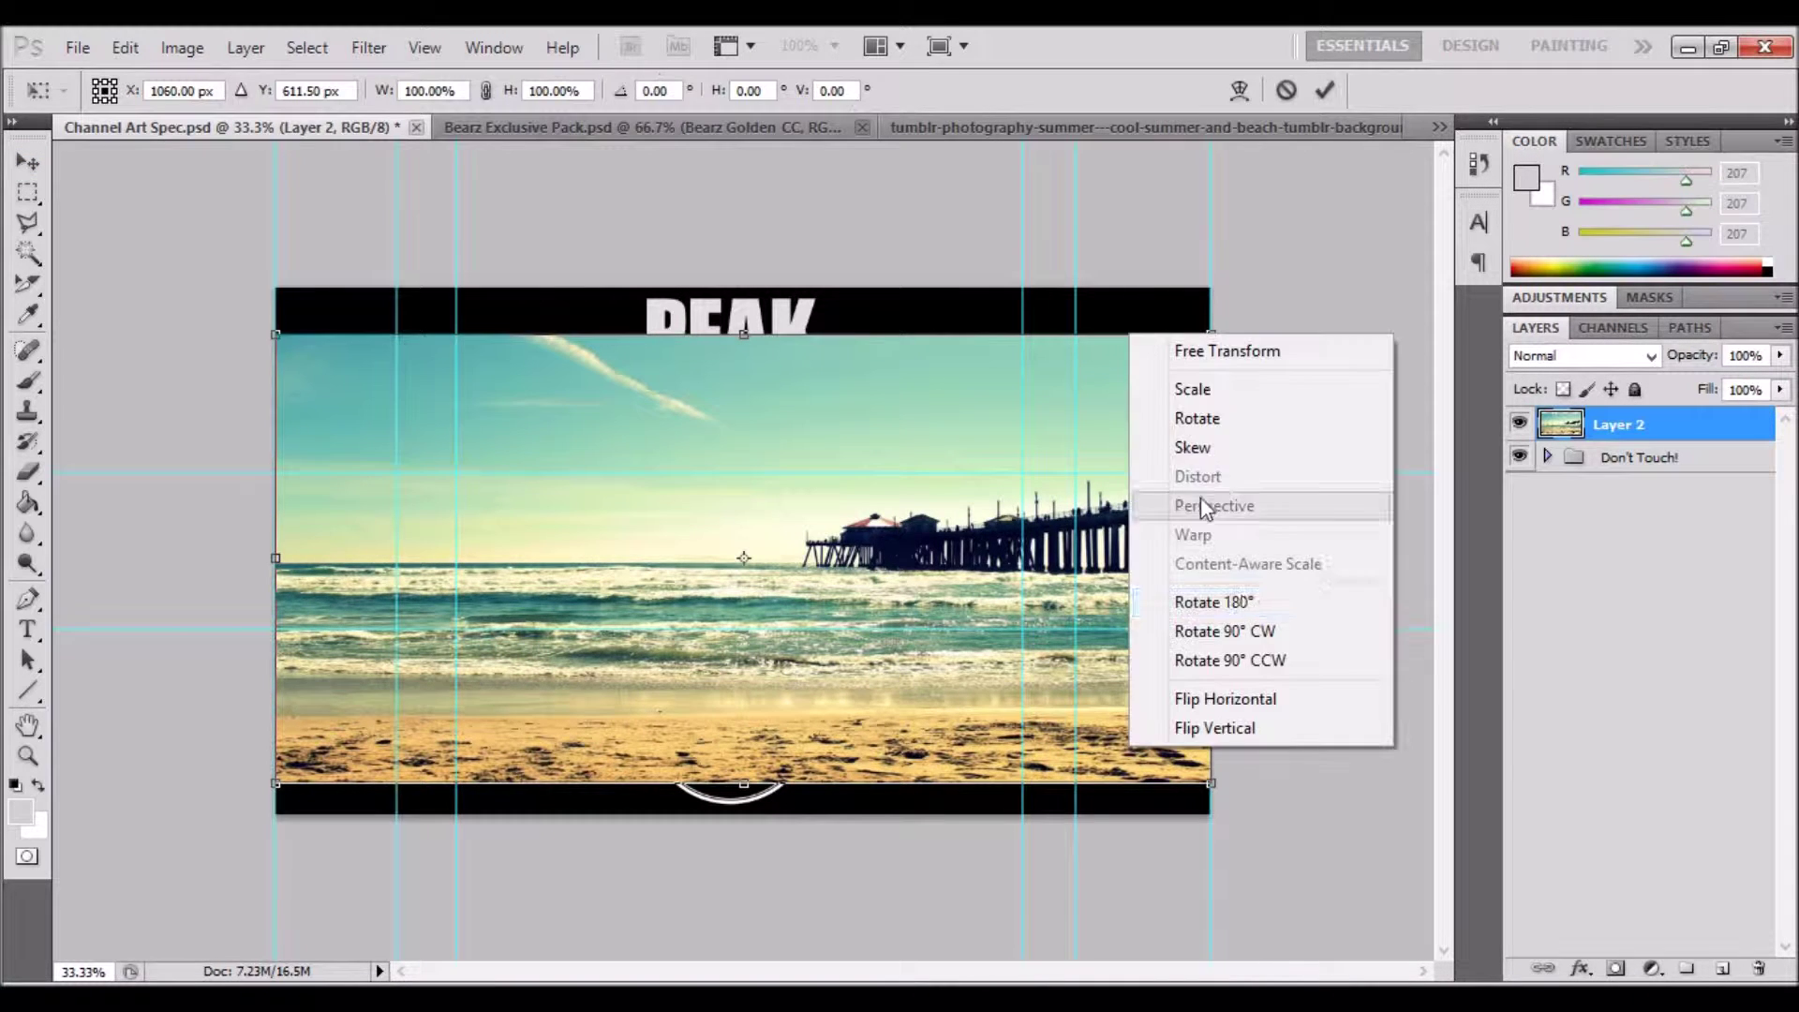
pyautogui.click(1224, 698)
pyautogui.moveTo(830, 553); pyautogui.dragTo(831, 575)
pyautogui.press('Return')
# Trim the beach photo to the band between the two horizontal guides, deleting the area outside it.
pyautogui.press('m')
pyautogui.moveTo(272, 286); pyautogui.dragTo(1213, 473)
pyautogui.rightClick(1160, 437)
pyautogui.press('Escape')
pyautogui.press('Delete')
pyautogui.hotkey('ctrl', 'd')
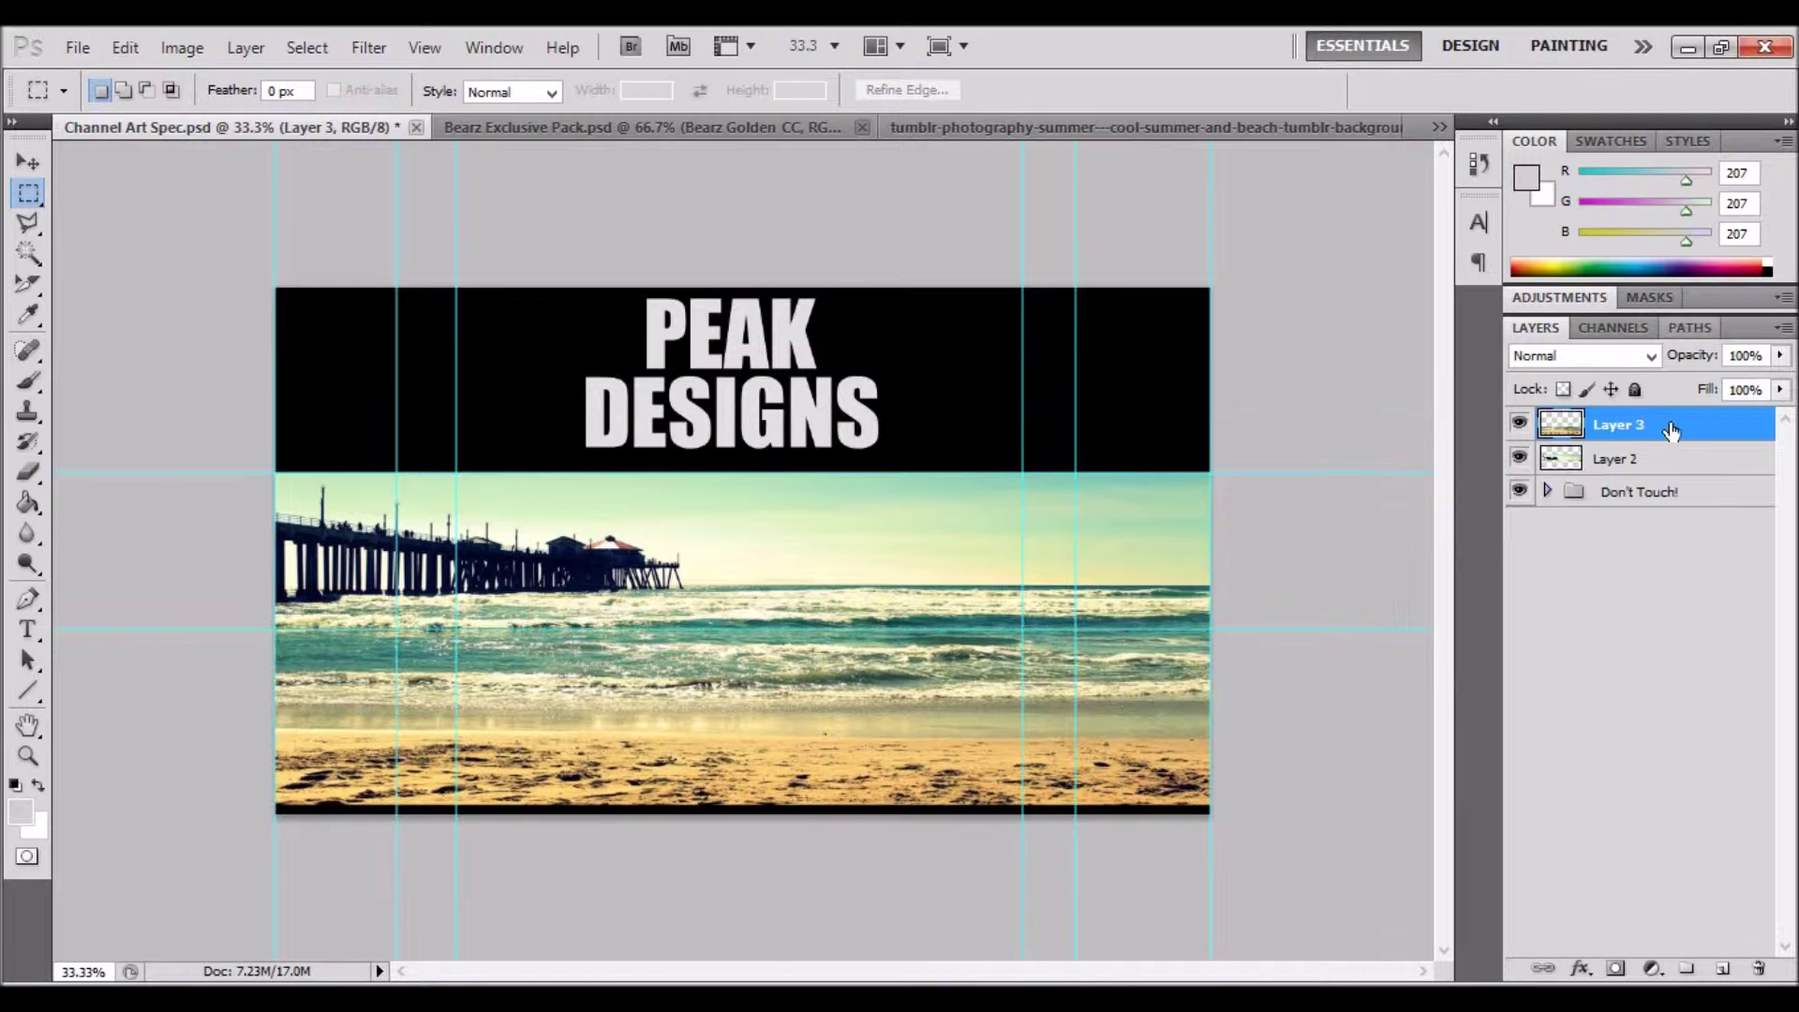
# Copy the bySqinz Clean CC colour-correction group from Bearz Exclusive Pack.psd into the channel art document.
pyautogui.press('z')
pyautogui.rightClick(762, 613)
pyautogui.click(816, 634)
pyautogui.press('v')
pyautogui.click(638, 127)
pyautogui.click(1520, 515)
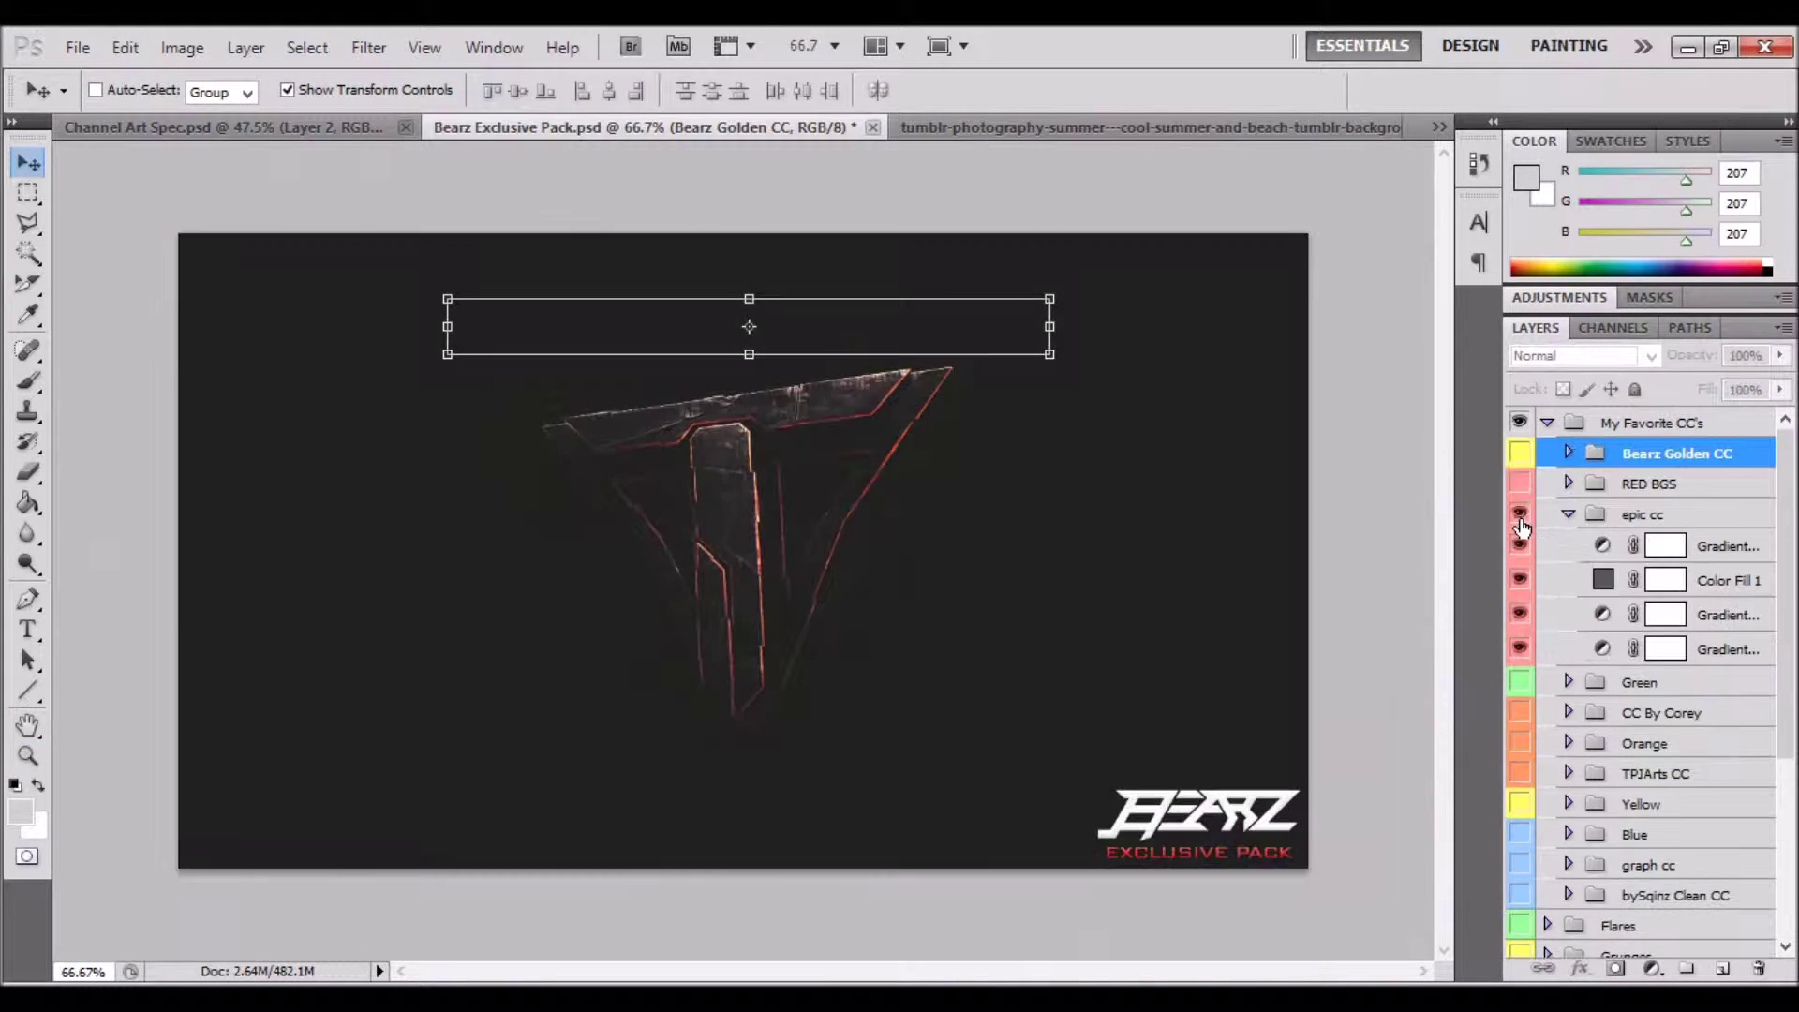
pyautogui.click(1520, 515)
pyautogui.scroll(-3, 1639, 656)
pyautogui.click(1520, 604)
pyautogui.moveTo(1668, 605); pyautogui.dragTo(750, 562)
# Hide adjustment layers in the bySqinz Clean CC group and delete the group.
pyautogui.click(1519, 489)
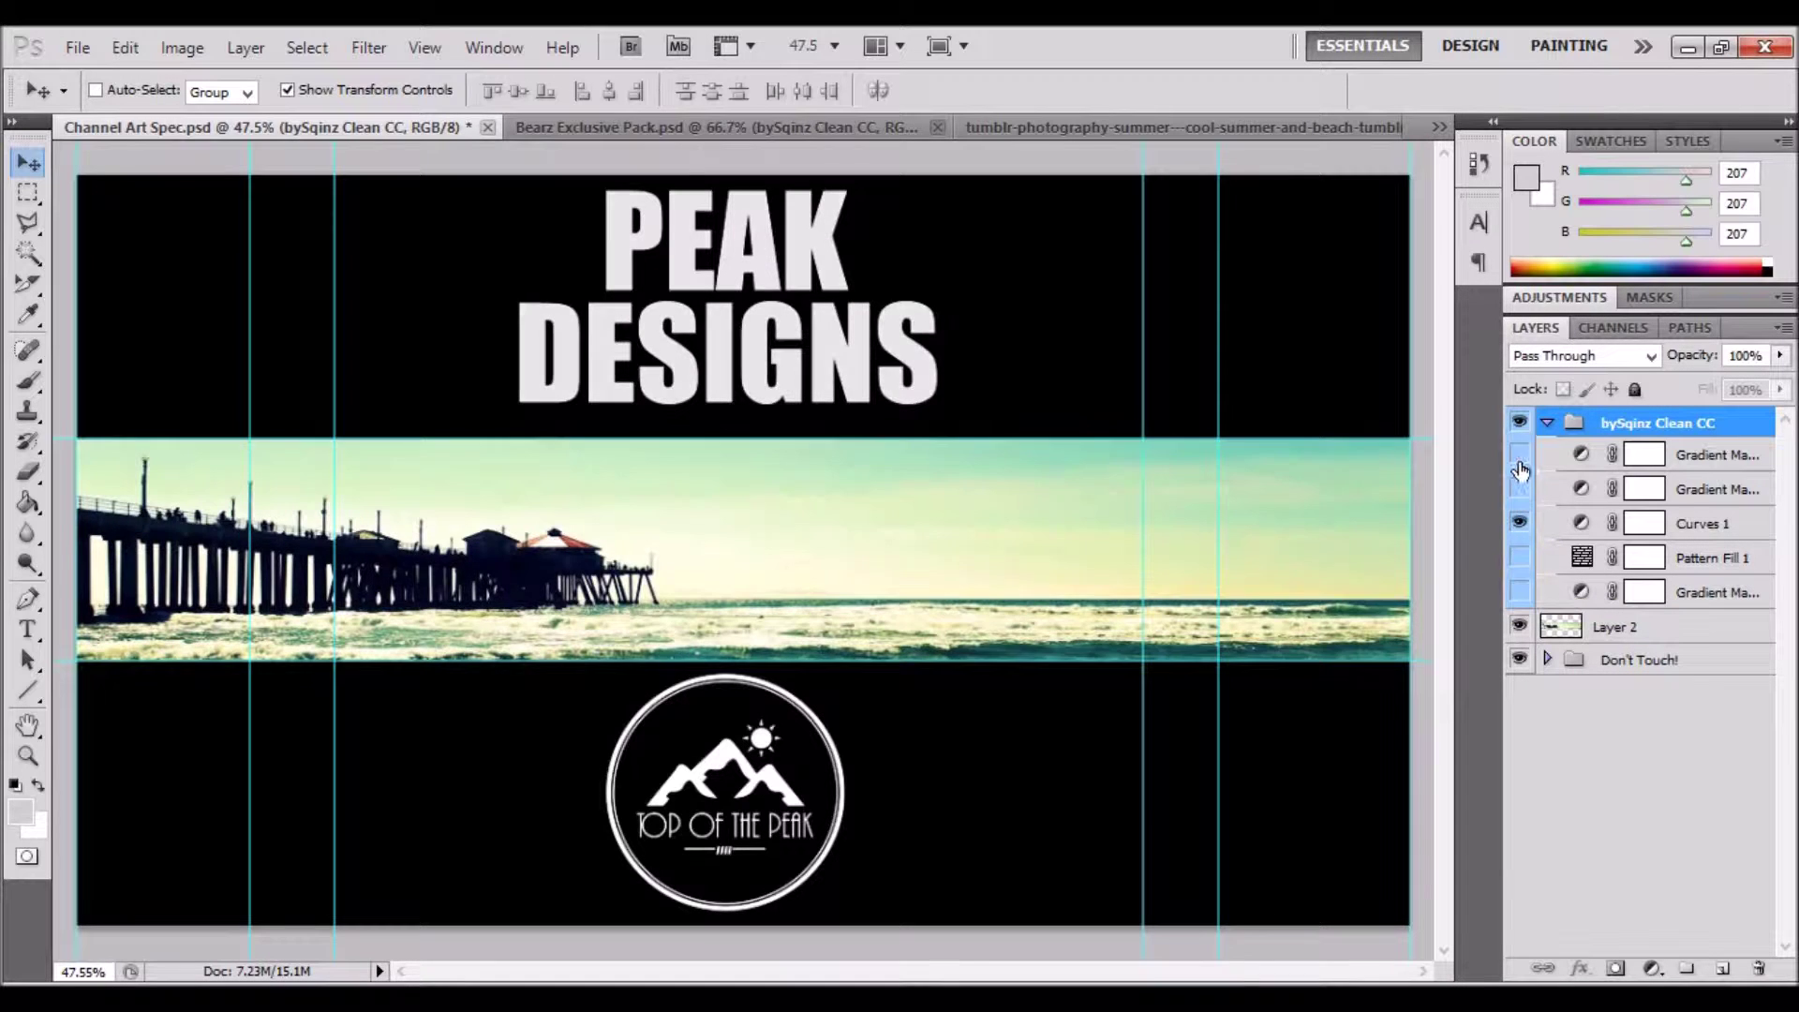
pyautogui.click(1547, 422)
pyautogui.press('Delete')
pyautogui.press('Return')
pyautogui.click(20, 811)
pyautogui.press('Escape')
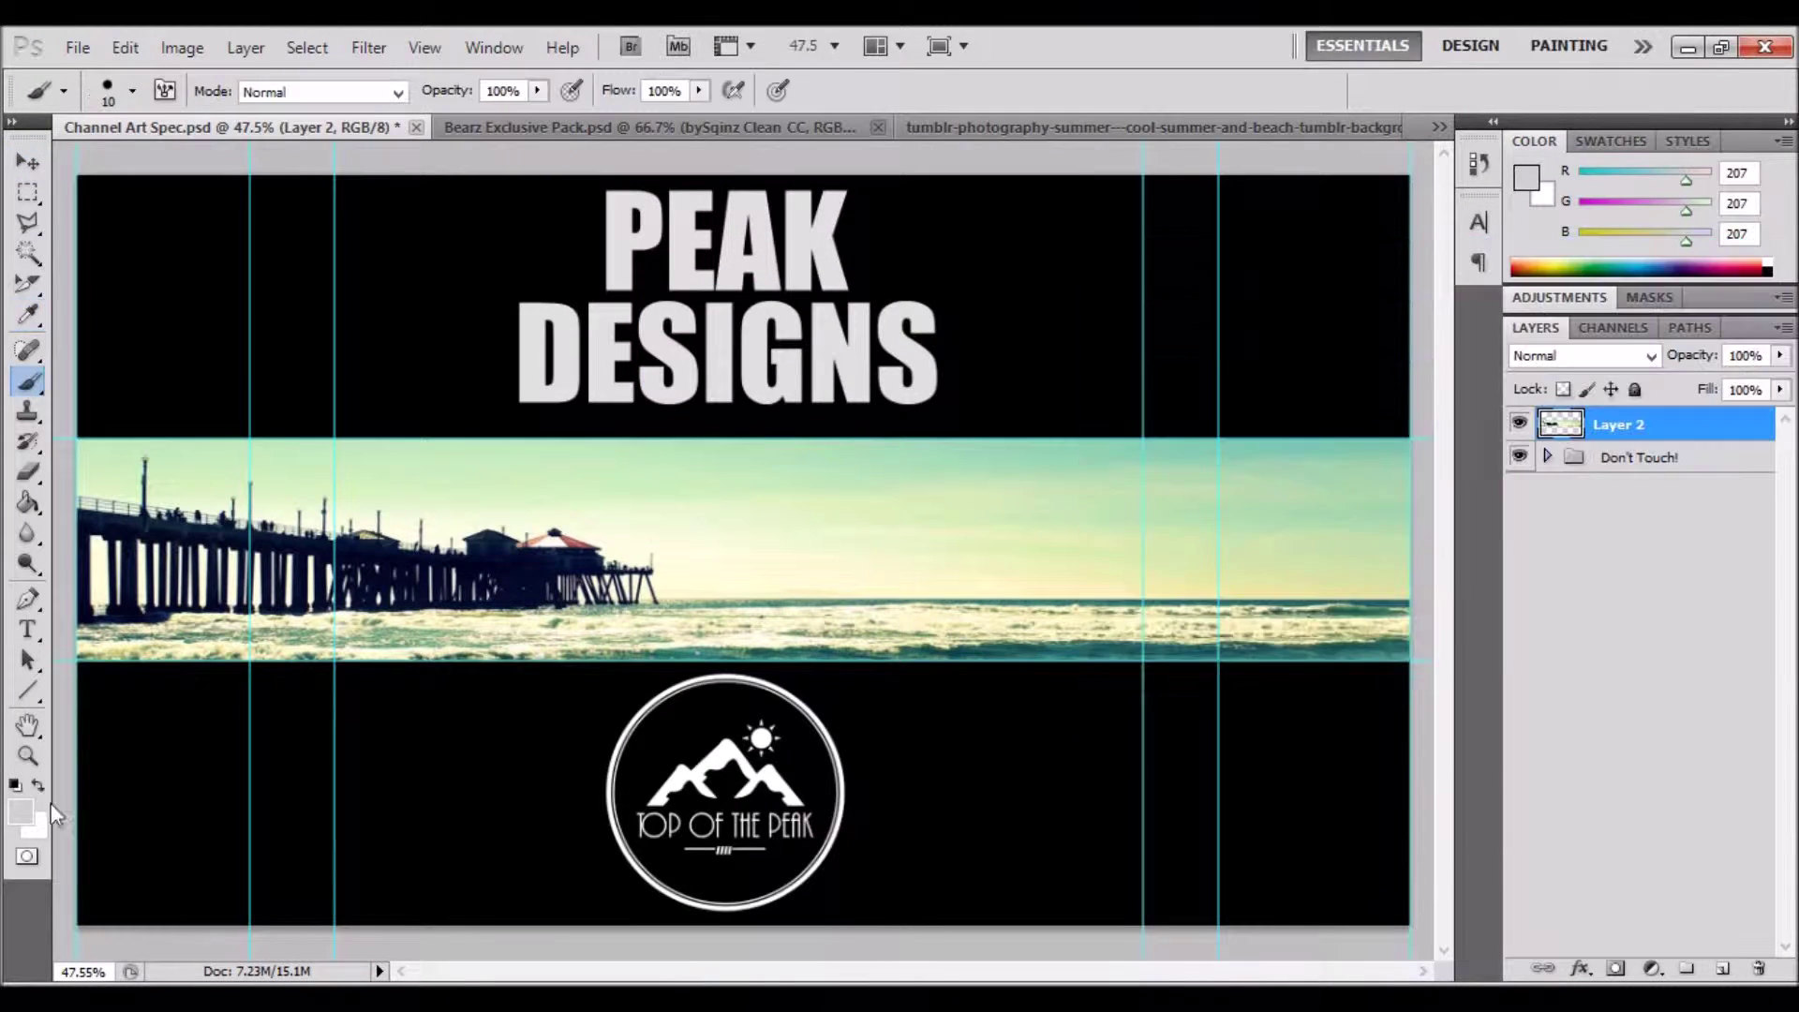
pyautogui.click(890, 610)
pyautogui.press('b')
pyautogui.moveTo(600, 656); pyautogui.dragTo(937, 646)
pyautogui.click(126, 47)
pyautogui.click(159, 68)
# Paint bright cyan (RGB 0, 226, 240) strokes over the lower sea area on a new layer.
pyautogui.click(20, 811)
pyautogui.click(1714, 301)
pyautogui.click(1723, 968)
pyautogui.moveTo(403, 656)
pyautogui.mouseDown()
pyautogui.moveTo(1311, 609)
pyautogui.moveTo(872, 656)
pyautogui.mouseUp()
# Set the cyan paint layer to Soft Light blending at 45% opacity.
pyautogui.doubleClick(1649, 425)
pyautogui.click(1415, 310)
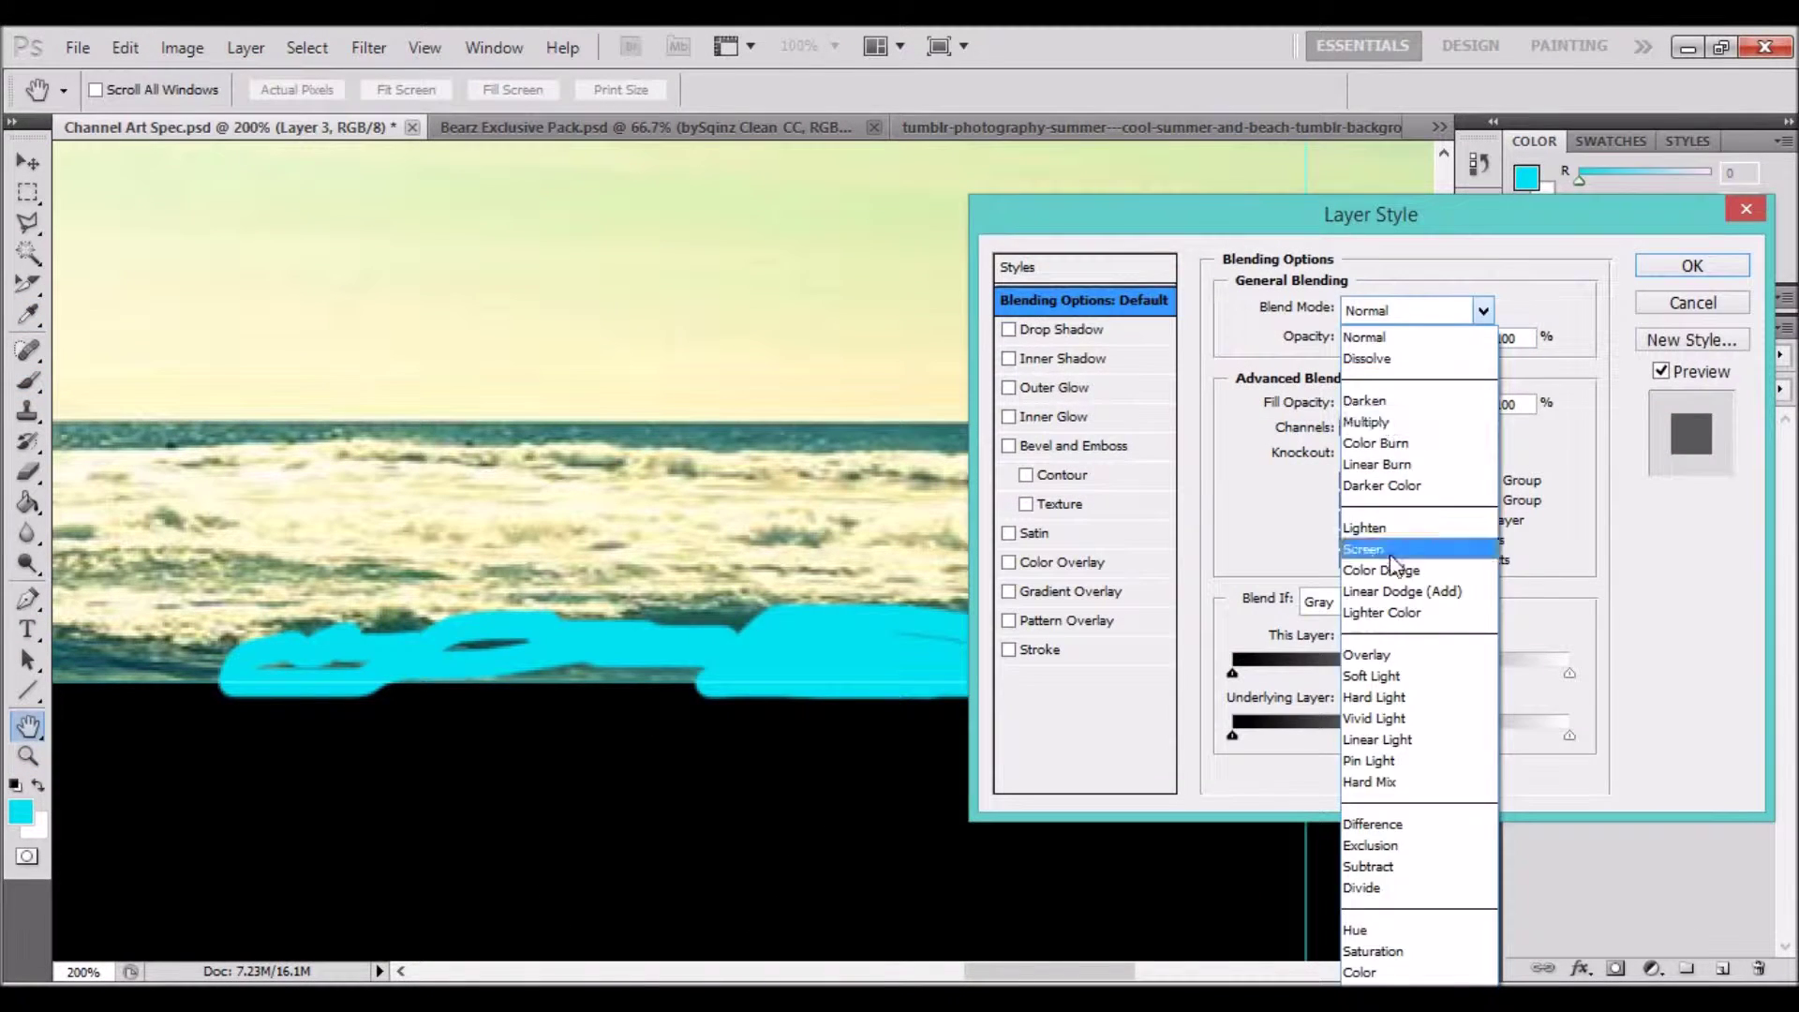
pyautogui.click(1405, 631)
pyautogui.click(1415, 310)
pyautogui.click(1400, 723)
pyautogui.moveTo(1476, 339); pyautogui.dragTo(1410, 342)
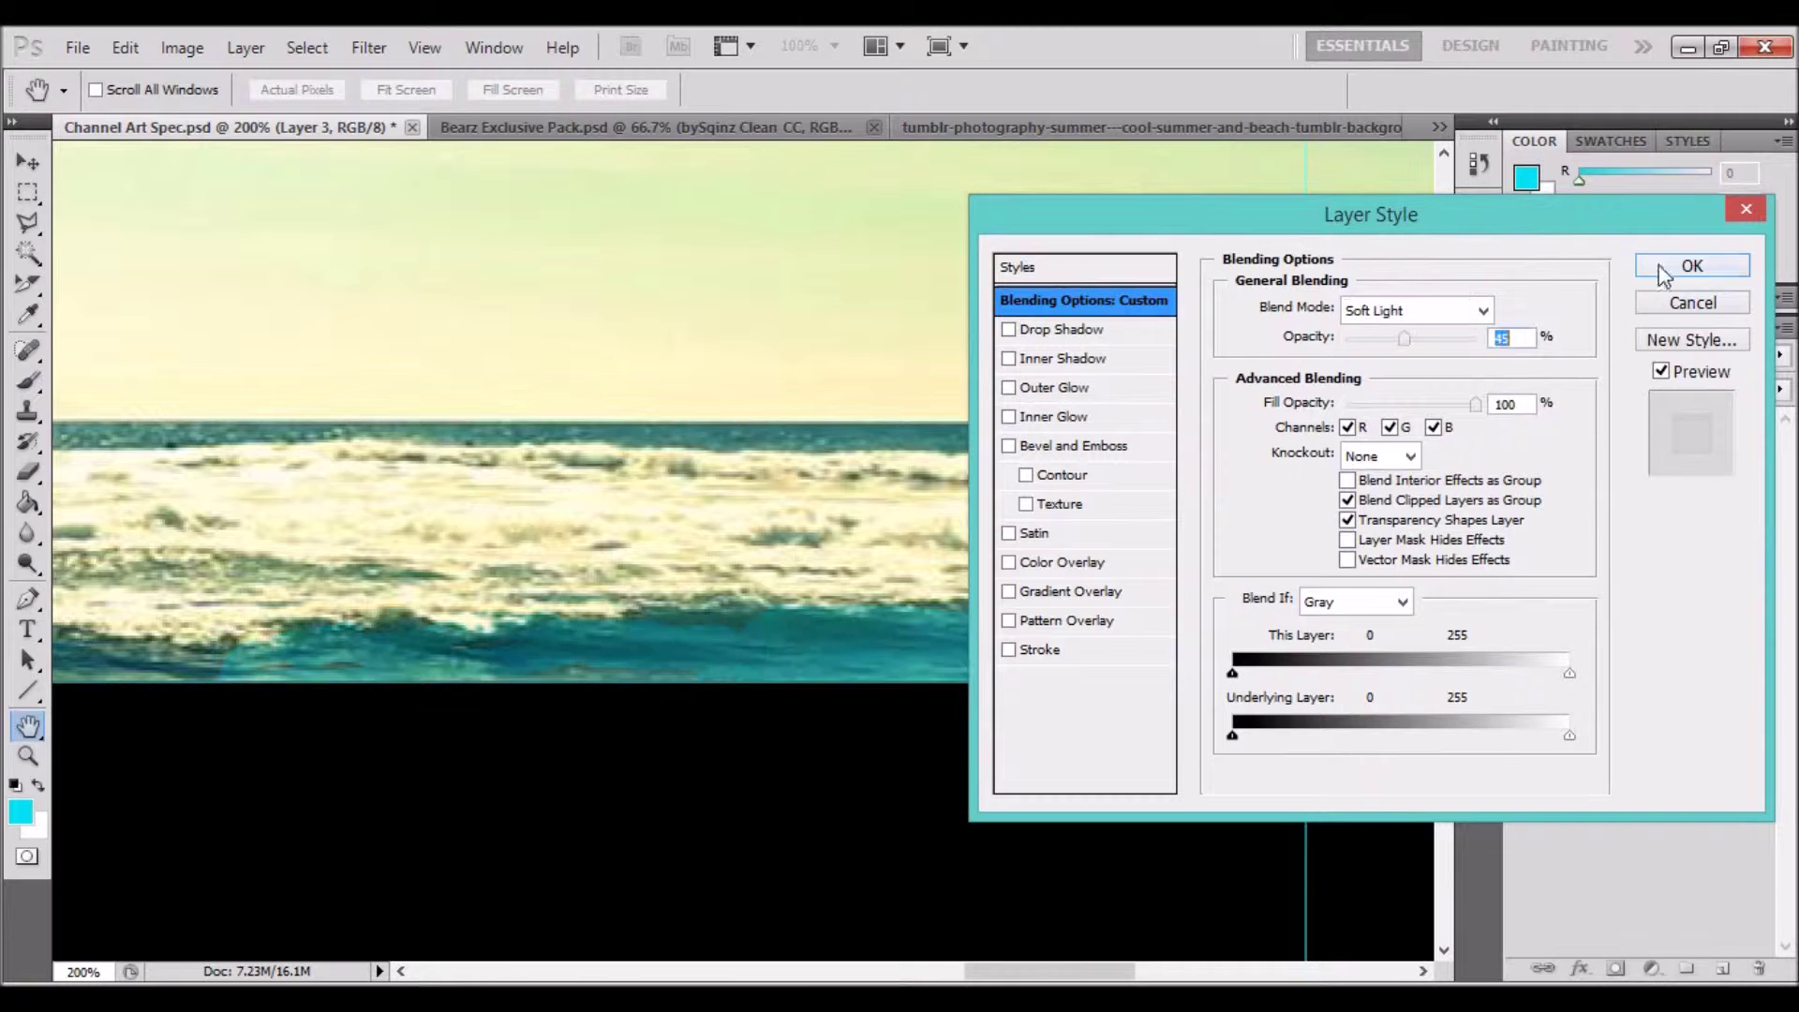
pyautogui.click(1668, 268)
# Enlarge the brush and extend the cyan tint across the remaining waves below the pier.
pyautogui.click(132, 91)
pyautogui.moveTo(42, 164); pyautogui.dragTo(89, 164)
pyautogui.press('Return')
pyautogui.hscroll(-6, 388, 431)
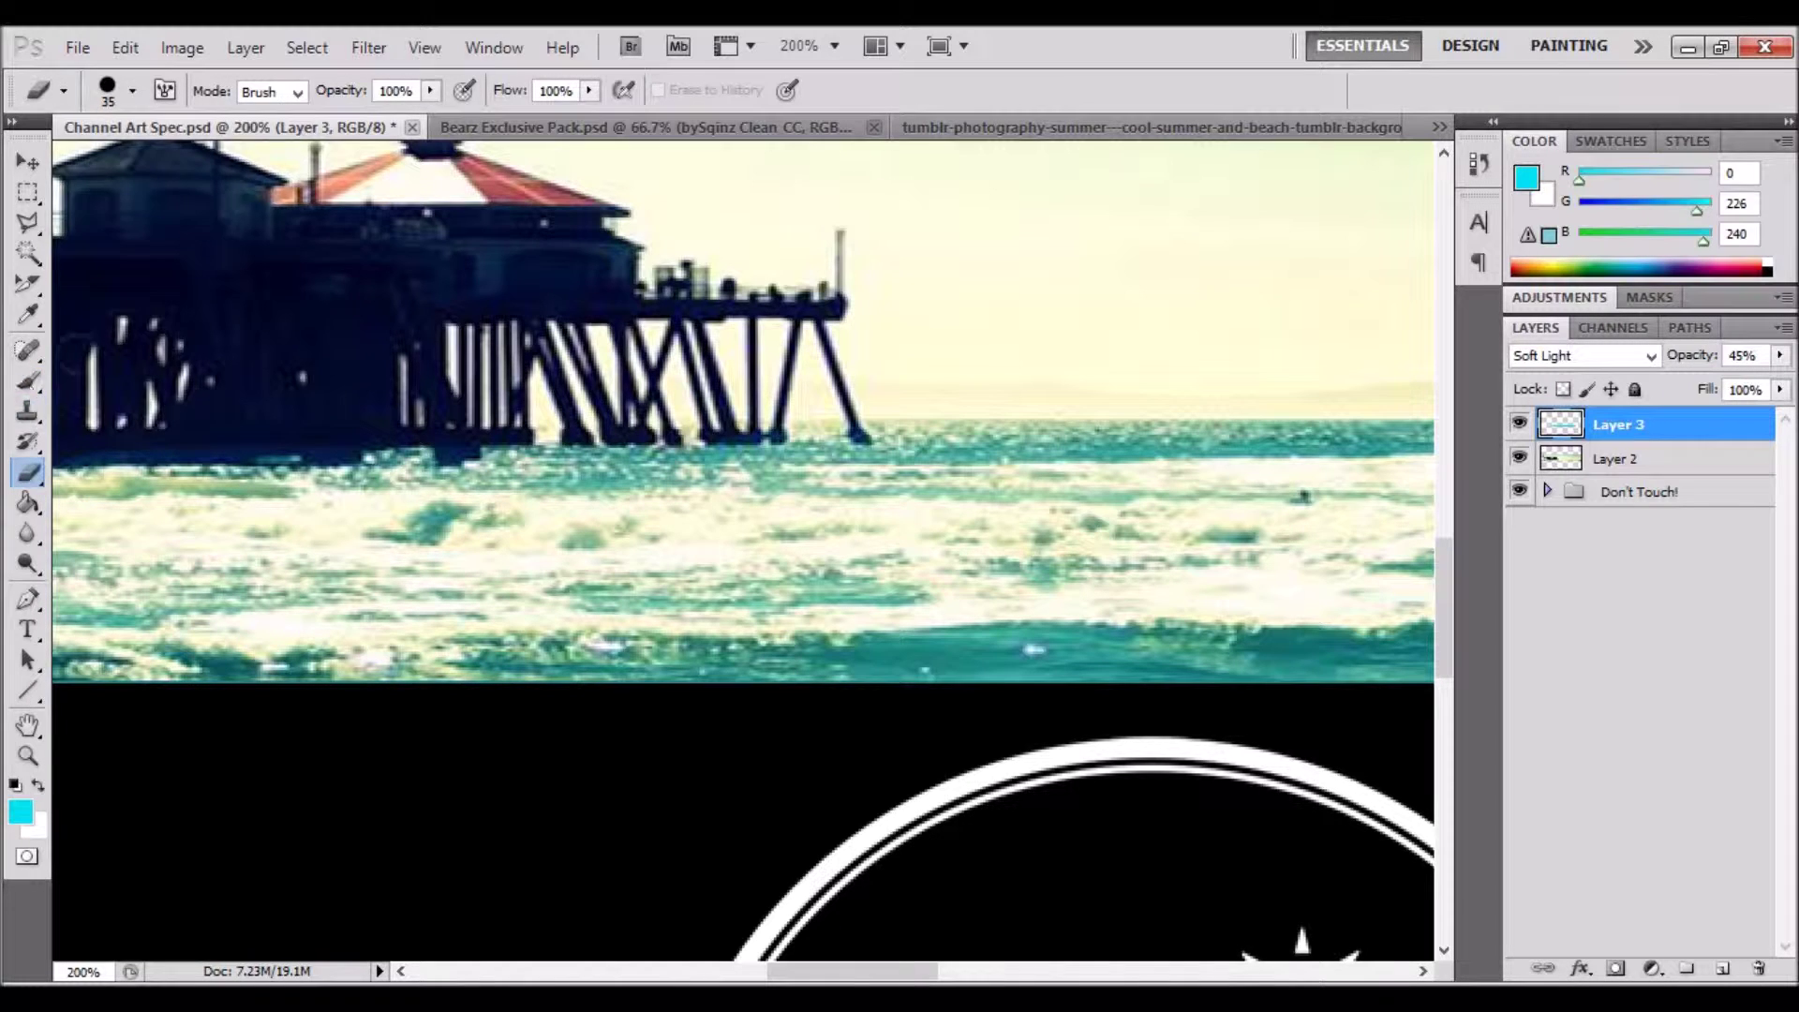
pyautogui.click(27, 472)
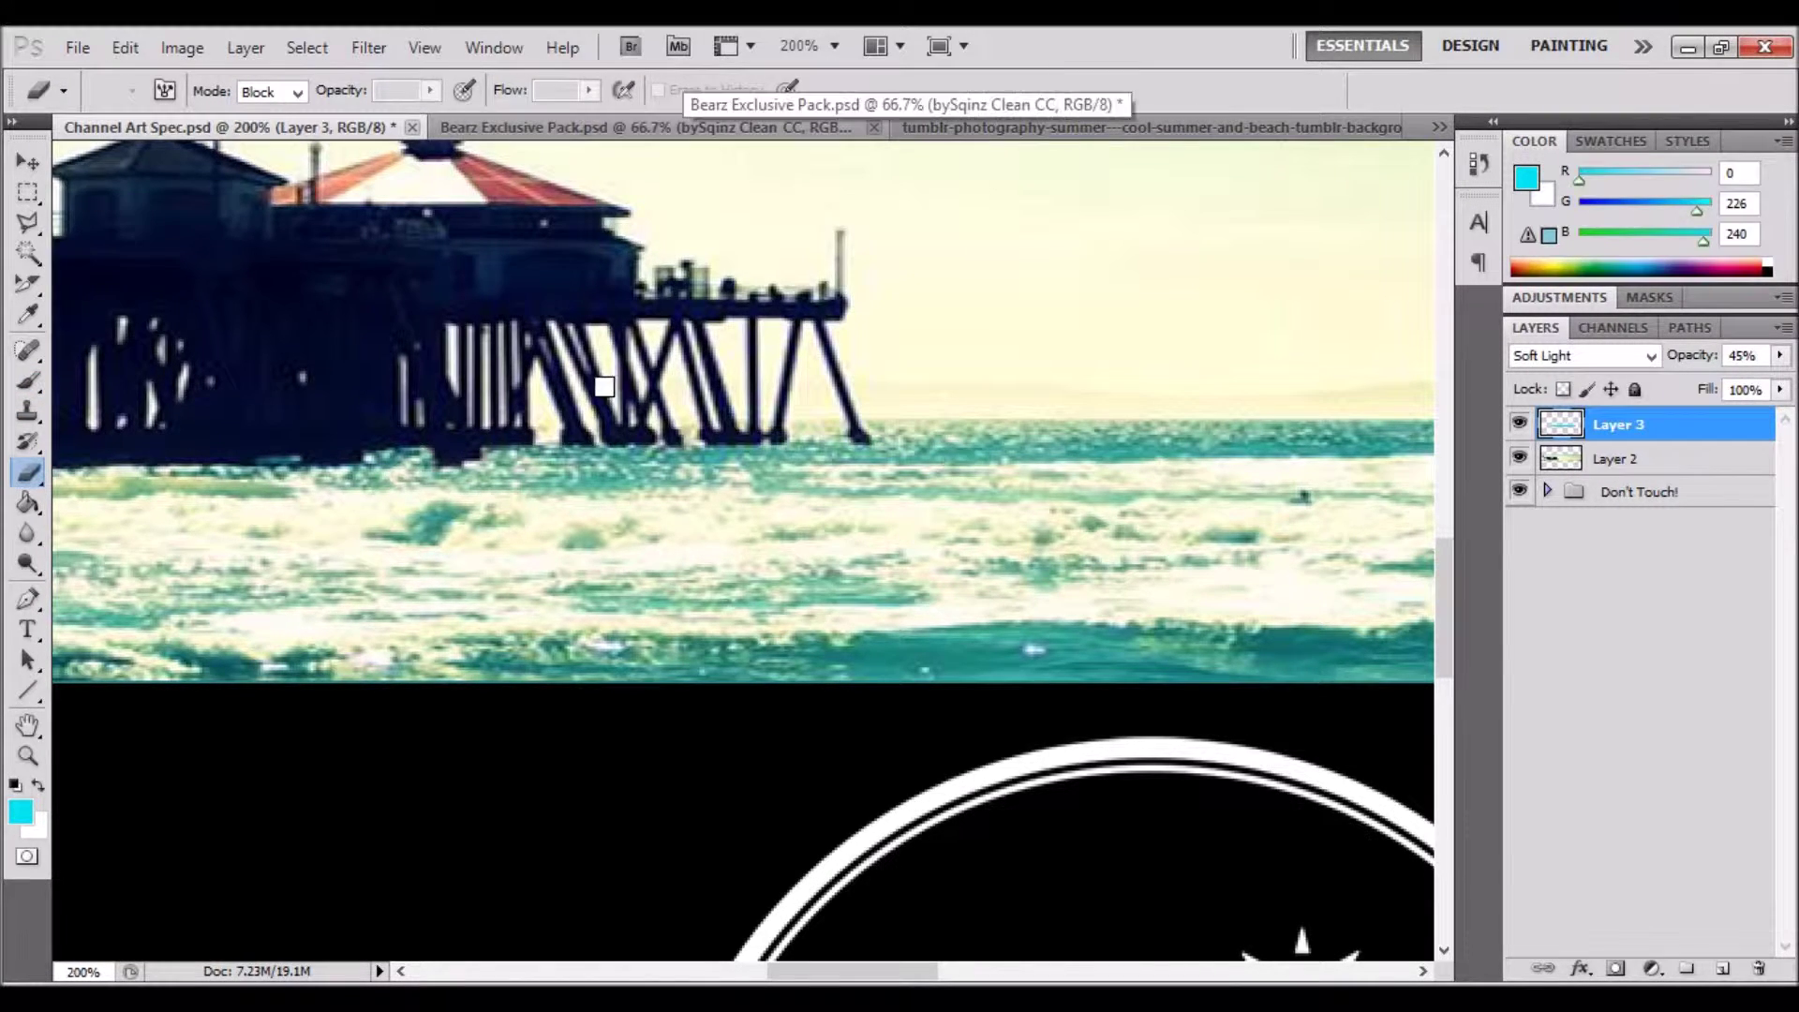
# Paint both red sides of the pier roof in orange-red (RGB 240, 62, 0) on a new layer with a 10 px brush.
pyautogui.click(20, 811)
pyautogui.click(1478, 654)
pyautogui.press('Return')
pyautogui.hotkey('ctrl', 'shift', 'alt', 'n')
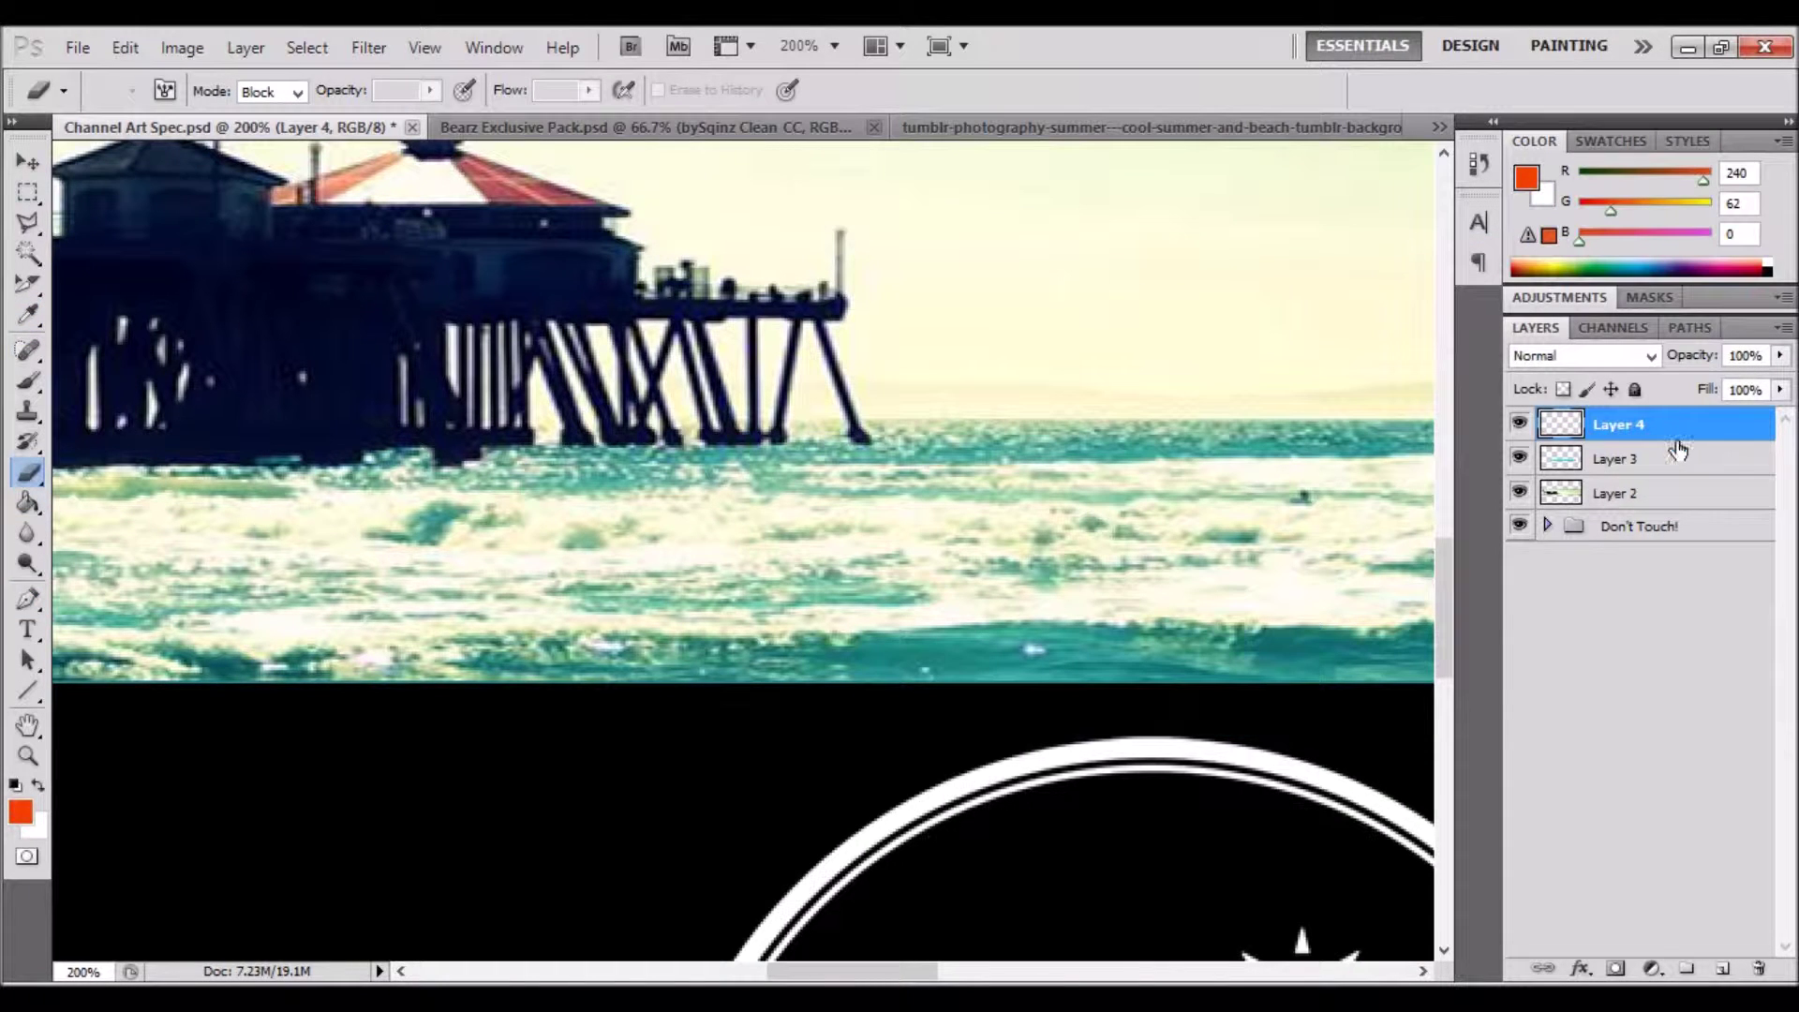
pyautogui.press('b')
pyautogui.click(134, 92)
pyautogui.moveTo(58, 169); pyautogui.dragTo(54, 169)
pyautogui.moveTo(474, 174); pyautogui.dragTo(588, 204)
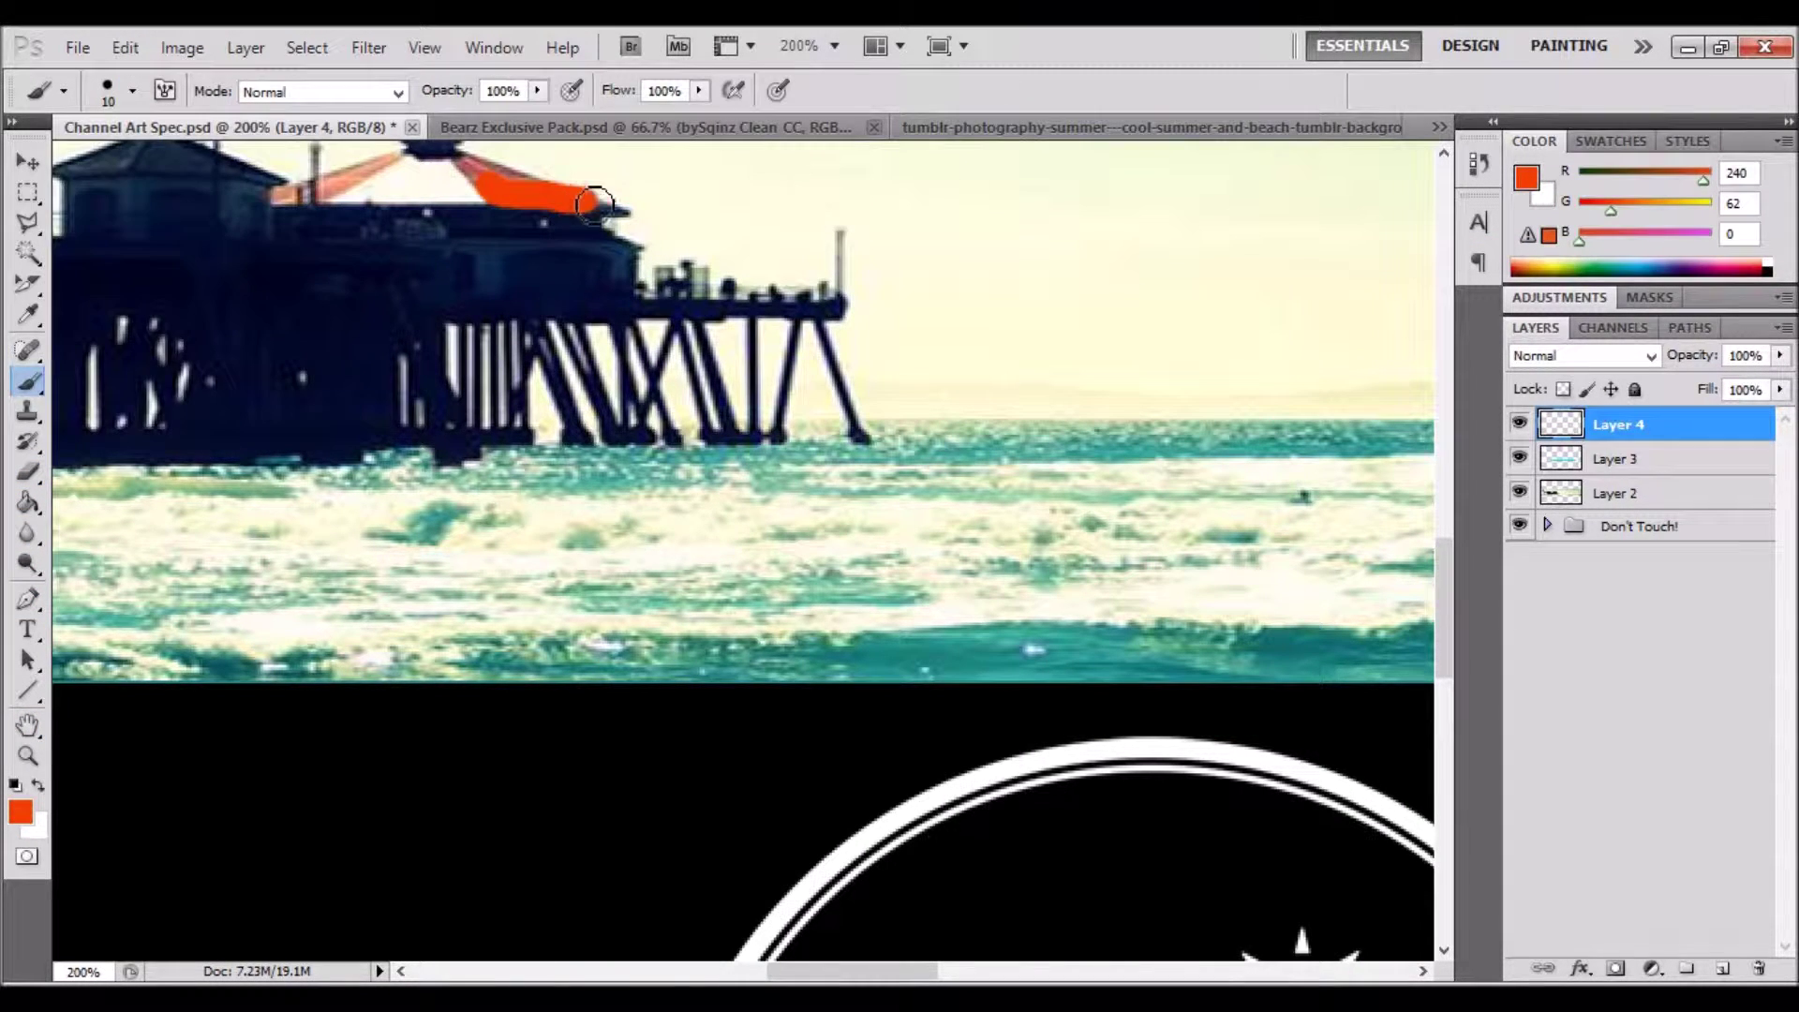
pyautogui.scroll(3, 1137, 575)
pyautogui.moveTo(401, 415); pyautogui.dragTo(376, 443)
# Copy the cyan layer's style onto the orange-red roof layer.
pyautogui.doubleClick(1699, 430)
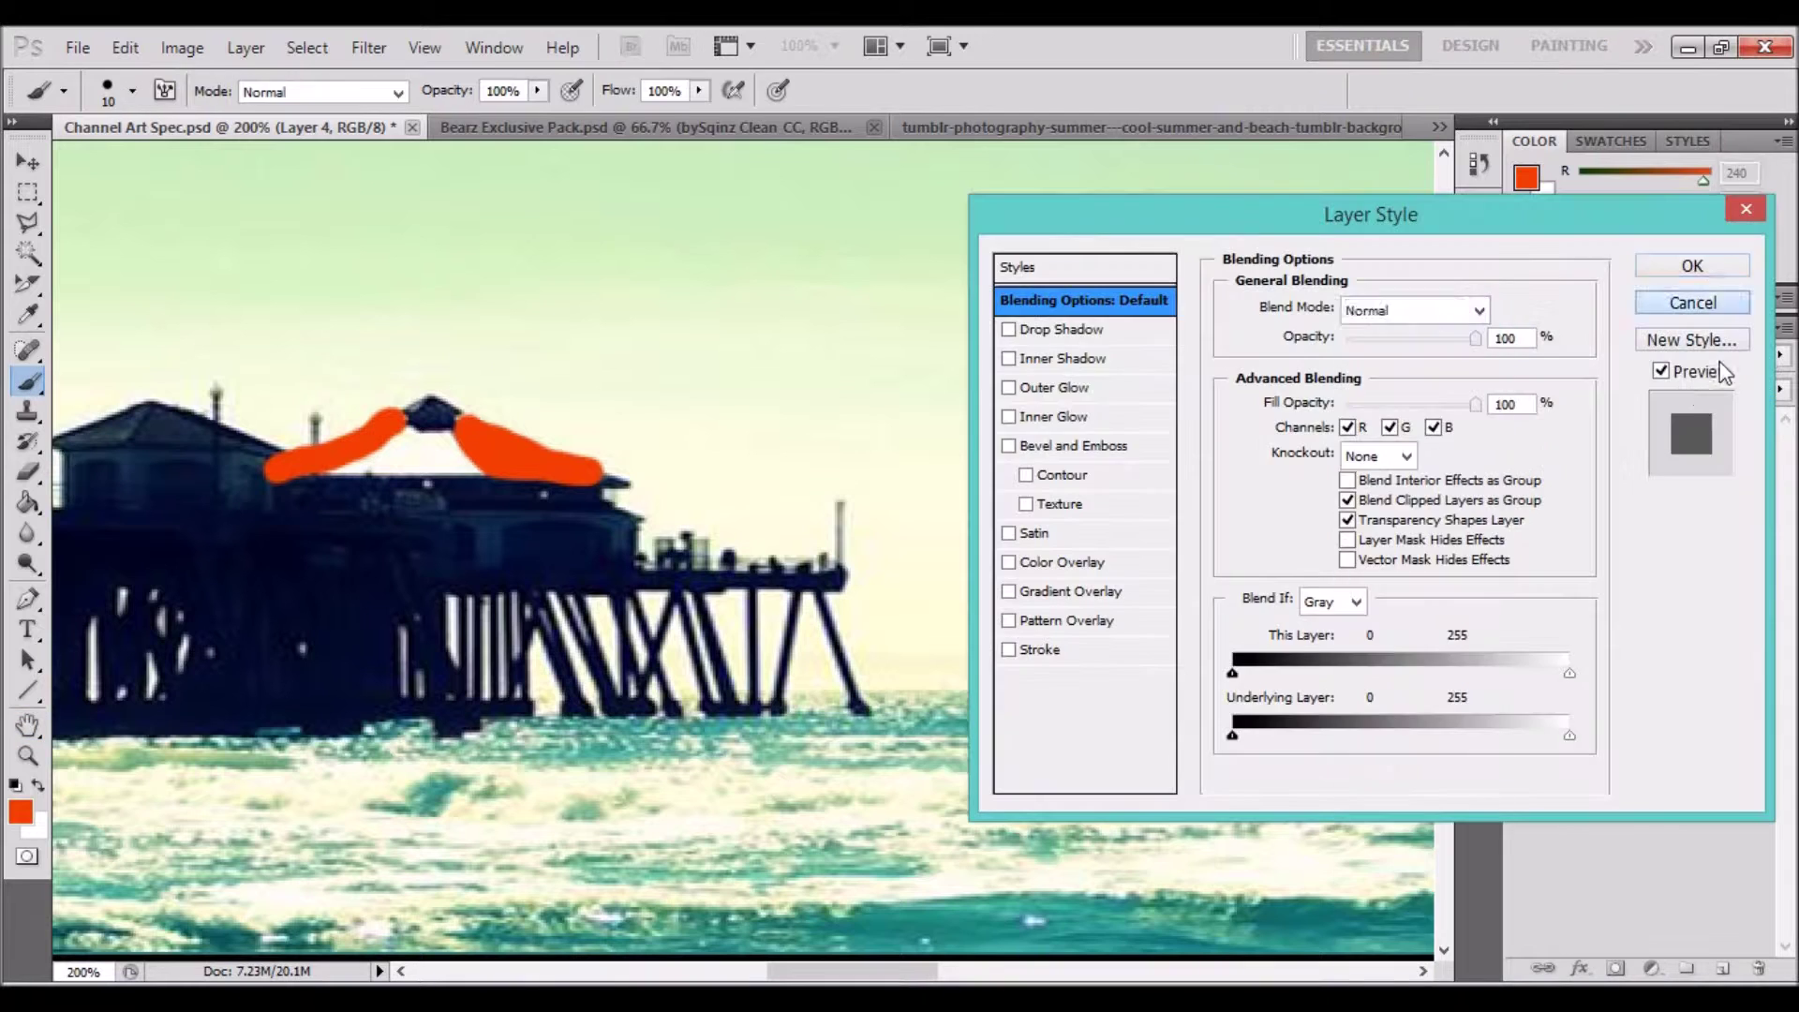
pyautogui.click(1691, 301)
pyautogui.rightClick(1687, 458)
pyautogui.click(1509, 817)
pyautogui.rightClick(1662, 425)
pyautogui.click(1499, 844)
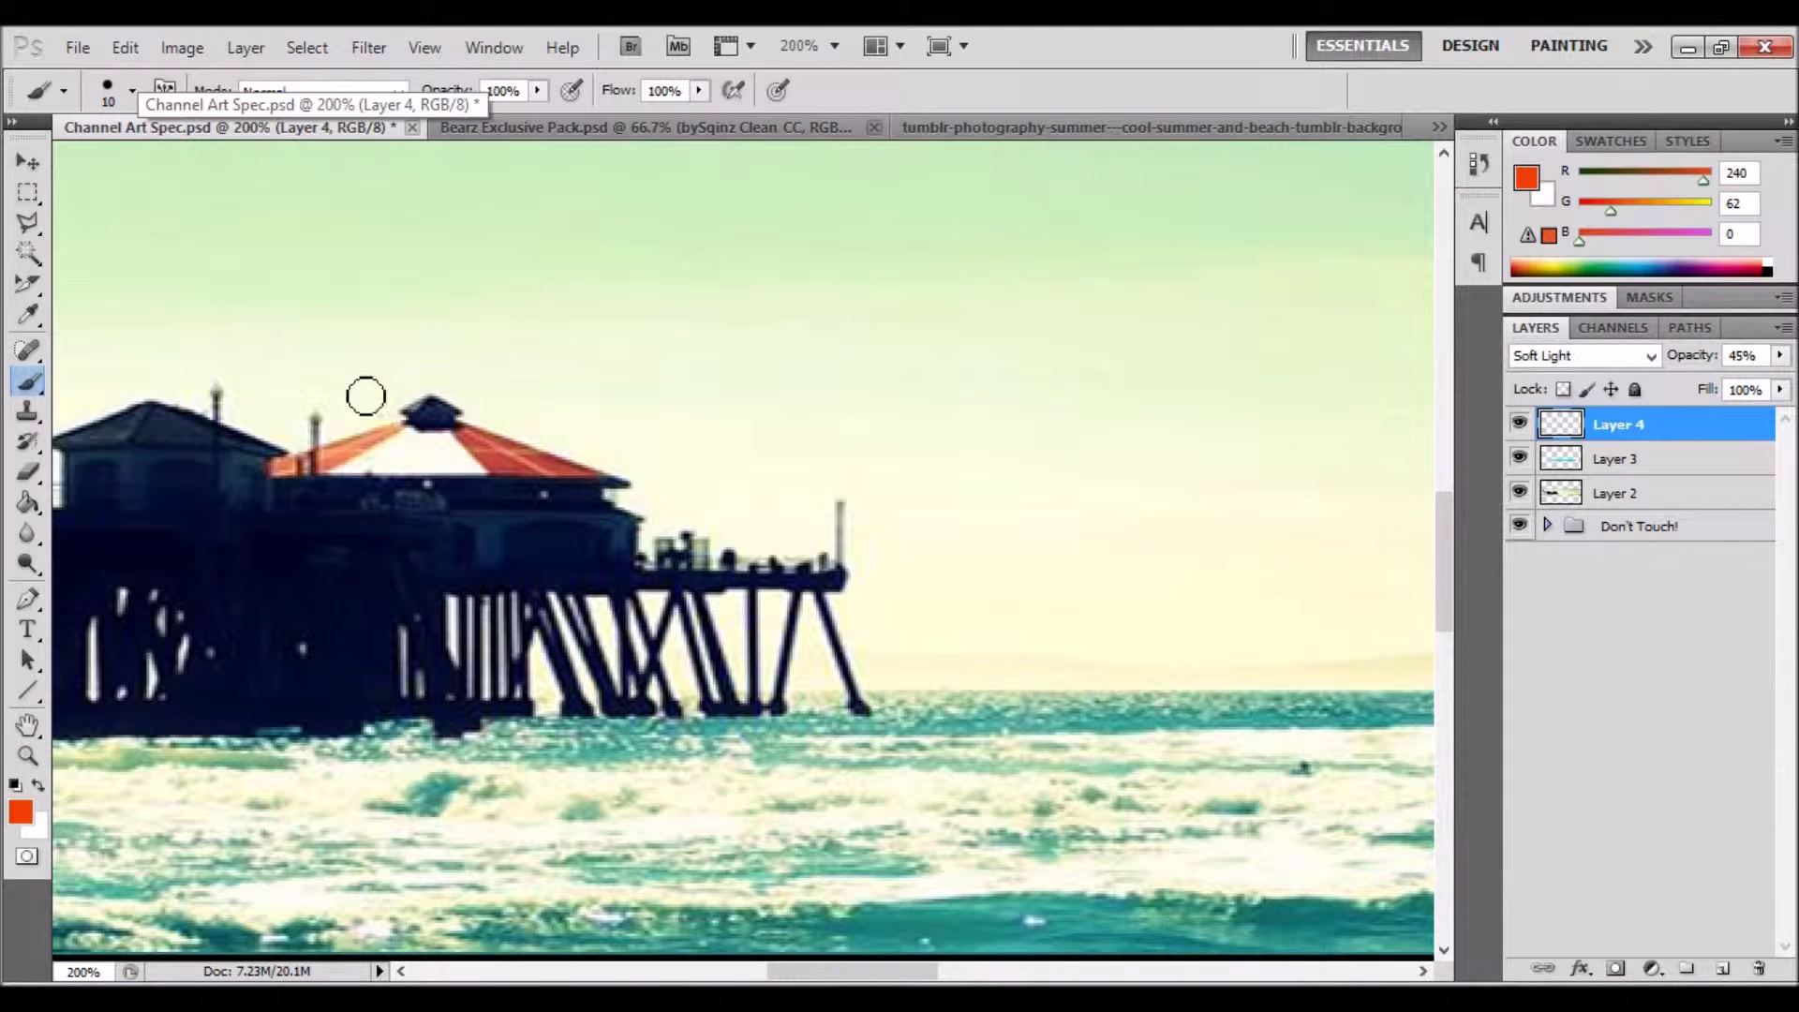
# Paint the pier structure and its buildings in light grey (RGB 203, 203, 203) on a new layer.
pyautogui.click(1723, 968)
pyautogui.click(1527, 177)
pyautogui.click(1064, 490)
pyautogui.moveTo(605, 543)
pyautogui.mouseDown()
pyautogui.moveTo(510, 553)
pyautogui.moveTo(418, 501)
pyautogui.moveTo(603, 553)
pyautogui.moveTo(575, 543)
pyautogui.moveTo(61, 617)
pyautogui.moveTo(318, 722)
pyautogui.moveTo(177, 674)
pyautogui.moveTo(217, 719)
pyautogui.mouseUp()
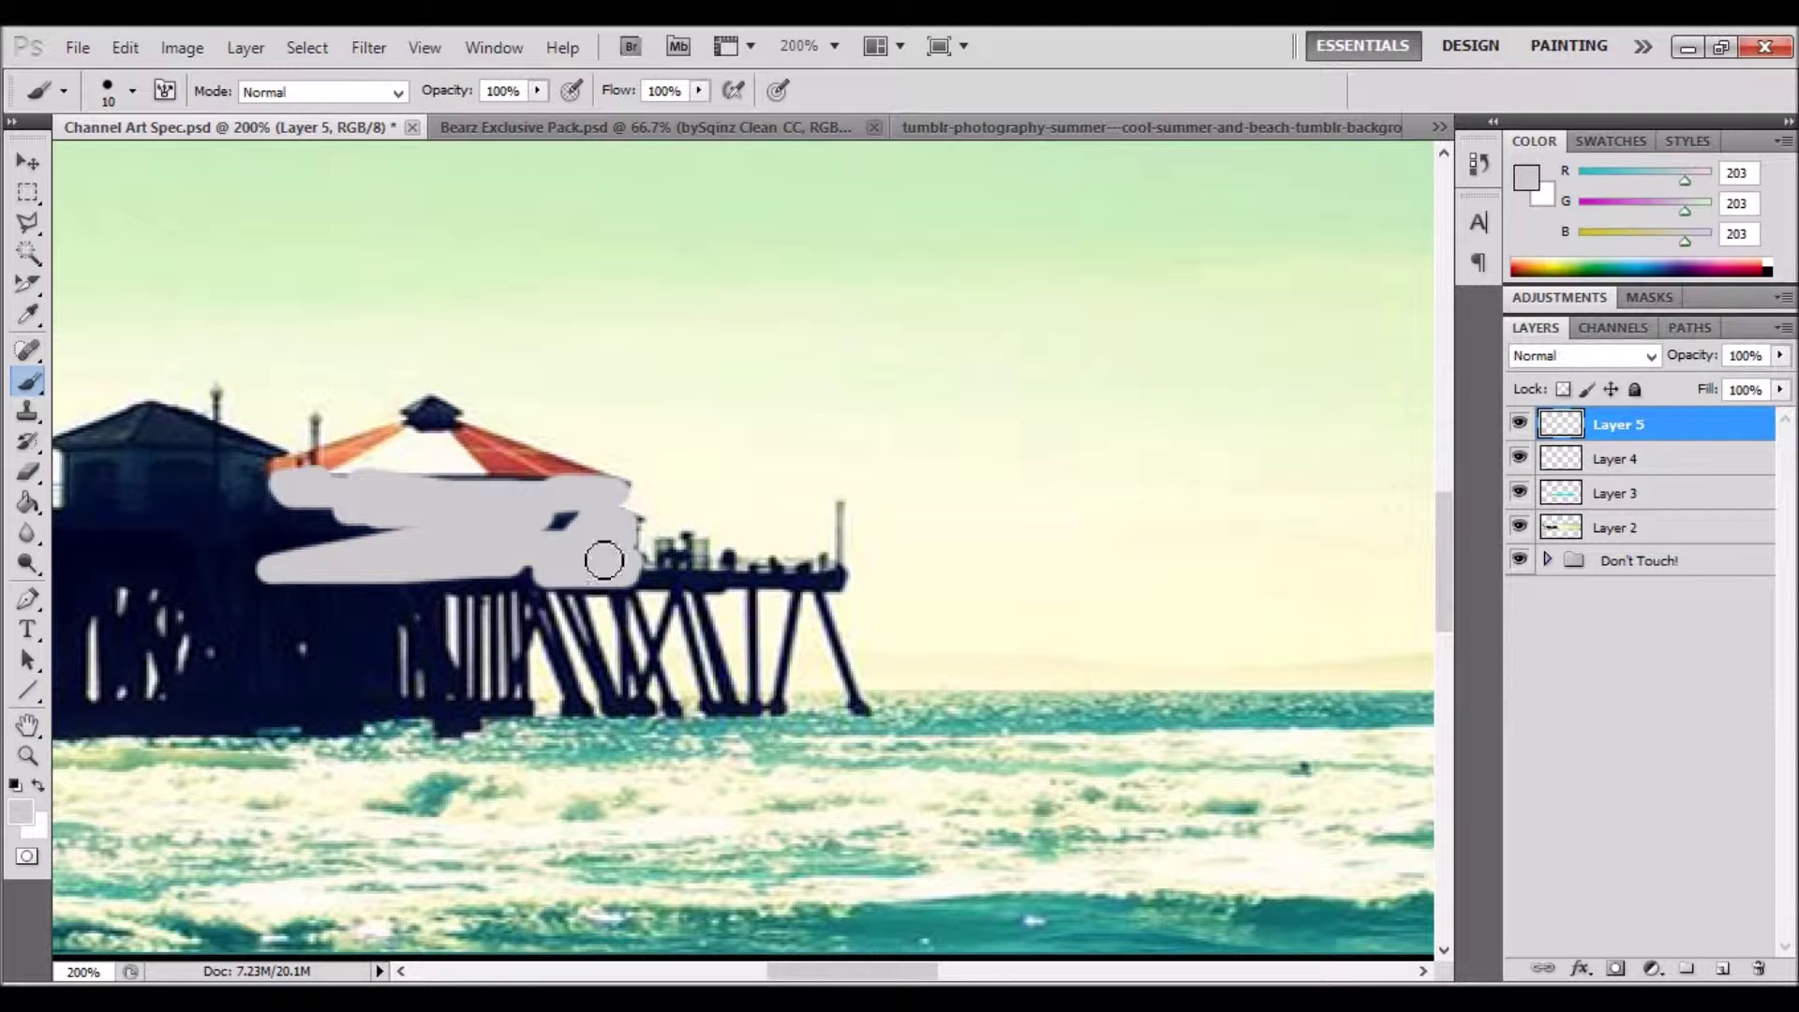
pyautogui.moveTo(380, 694)
pyautogui.mouseDown()
pyautogui.moveTo(506, 637)
pyautogui.moveTo(407, 677)
pyautogui.mouseUp()
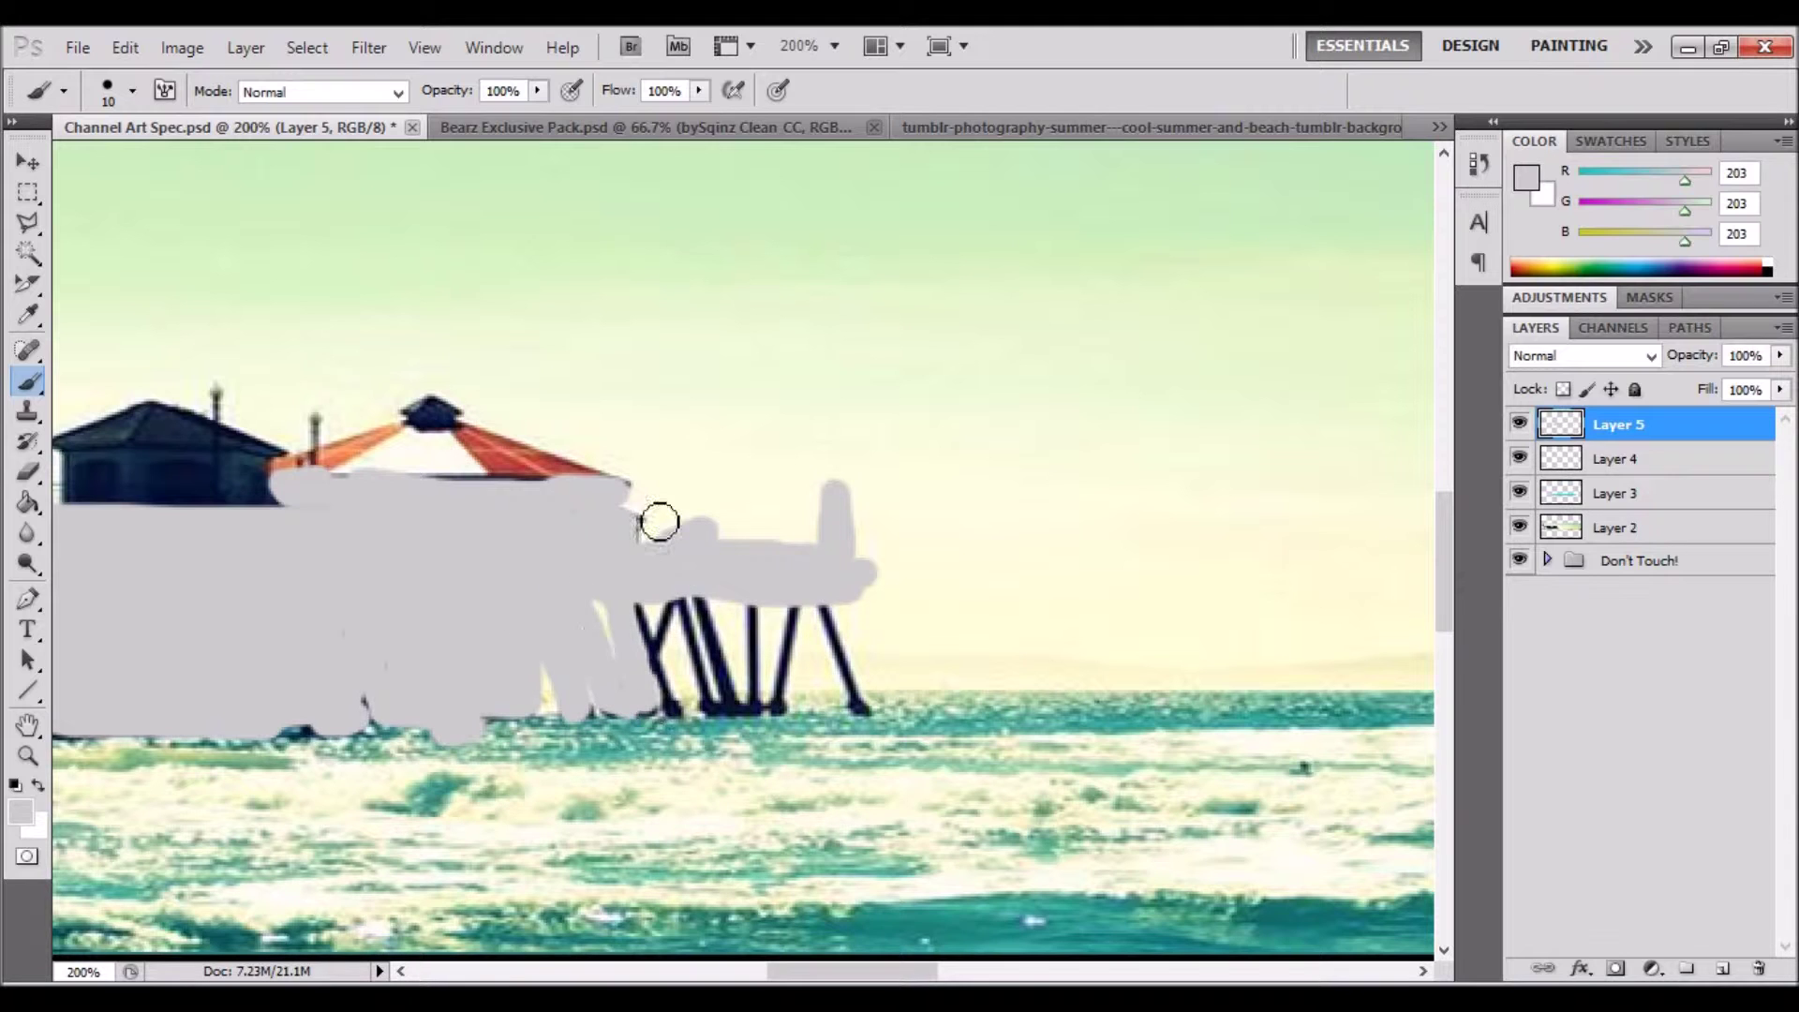
pyautogui.moveTo(671, 639); pyautogui.dragTo(759, 597)
pyautogui.moveTo(73, 489)
pyautogui.mouseDown()
pyautogui.moveTo(187, 416)
pyautogui.moveTo(264, 495)
pyautogui.moveTo(247, 512)
pyautogui.moveTo(103, 466)
pyautogui.mouseUp()
# Set the grey pier layer to Soft Light blending at 45% opacity.
pyautogui.doubleClick(1707, 424)
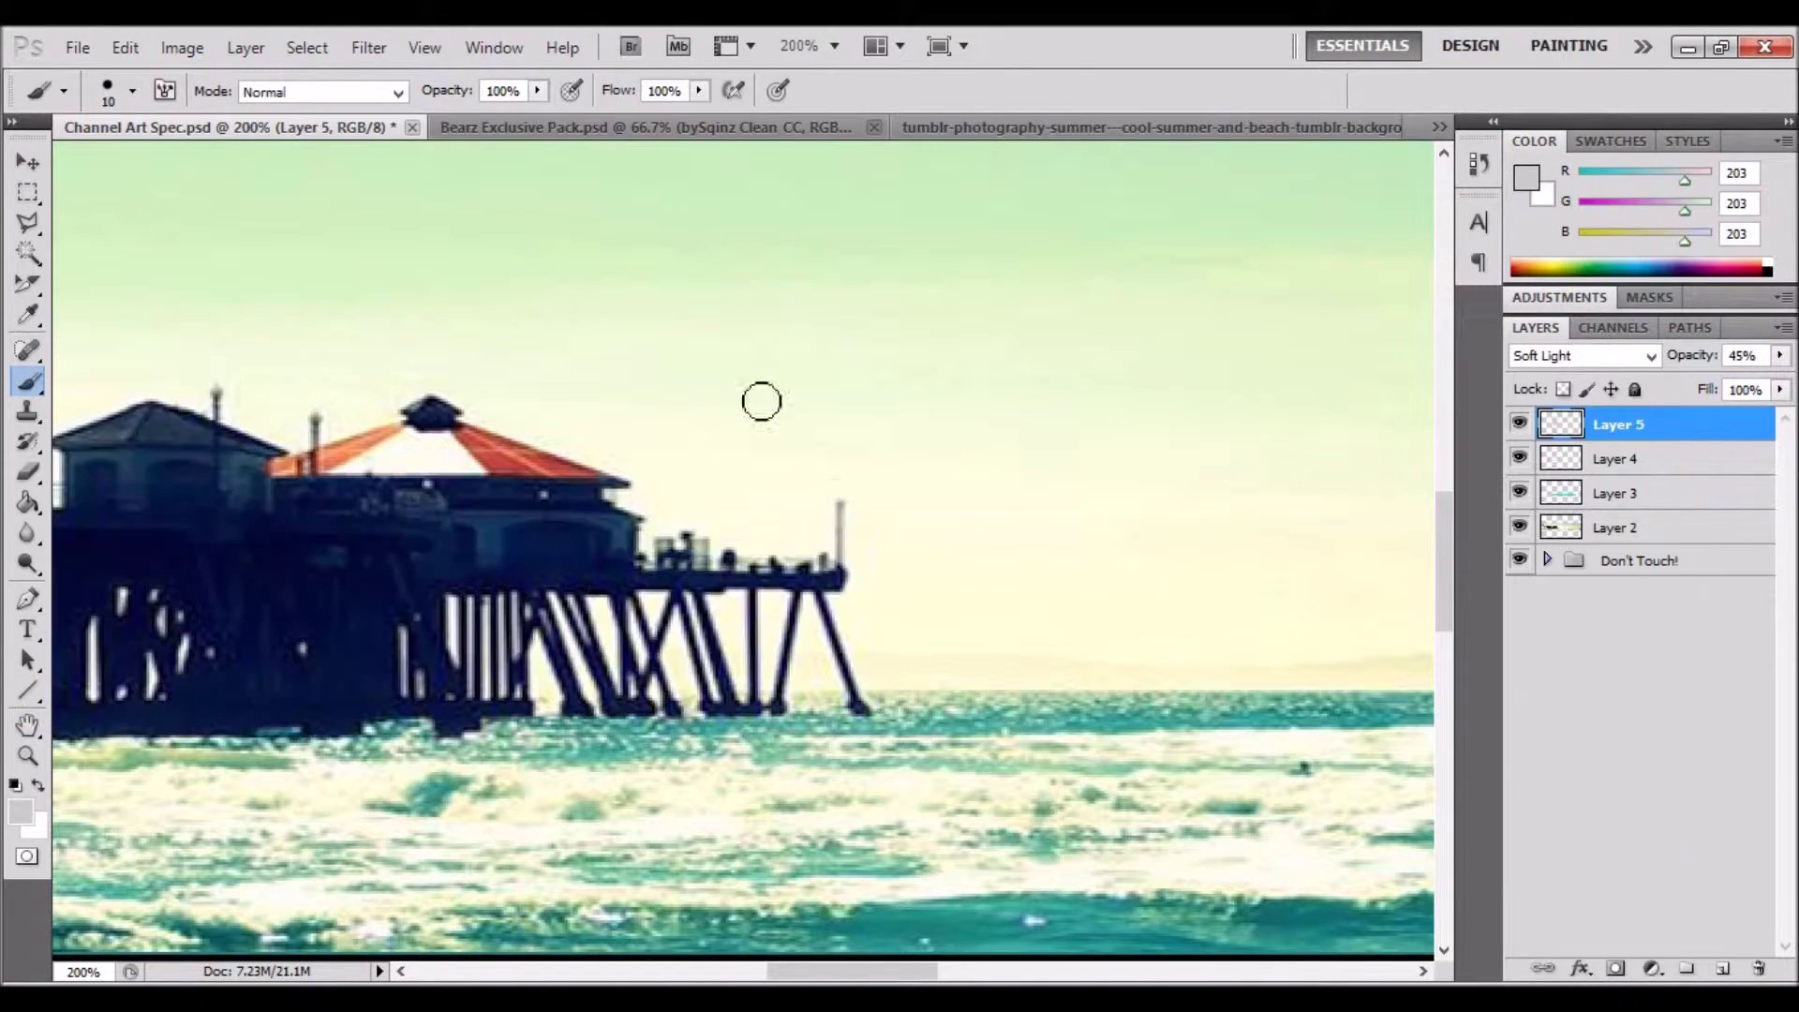
pyautogui.press('z')
pyautogui.rightClick(703, 629)
pyautogui.click(778, 643)
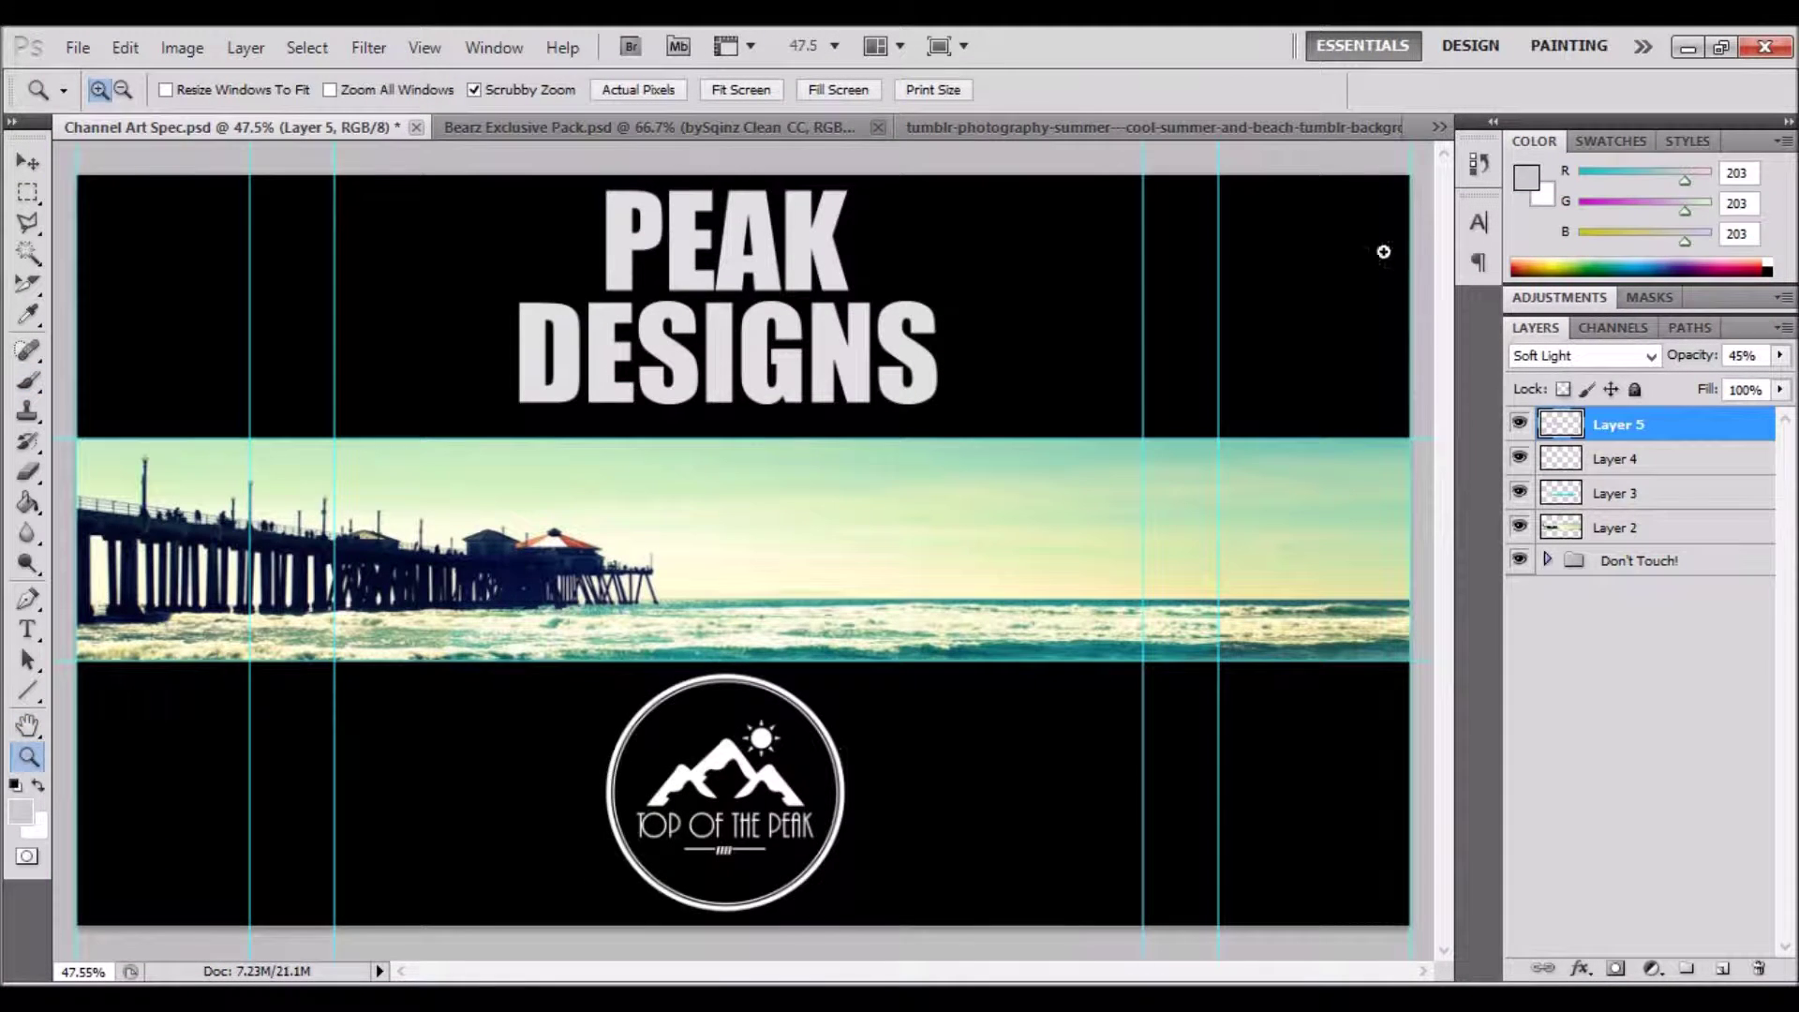
# Add a layer named Black Bar and rename the grey, orange-red and cyan paint layers White, Red and Blue.
pyautogui.click(576, 531)
pyautogui.press('b')
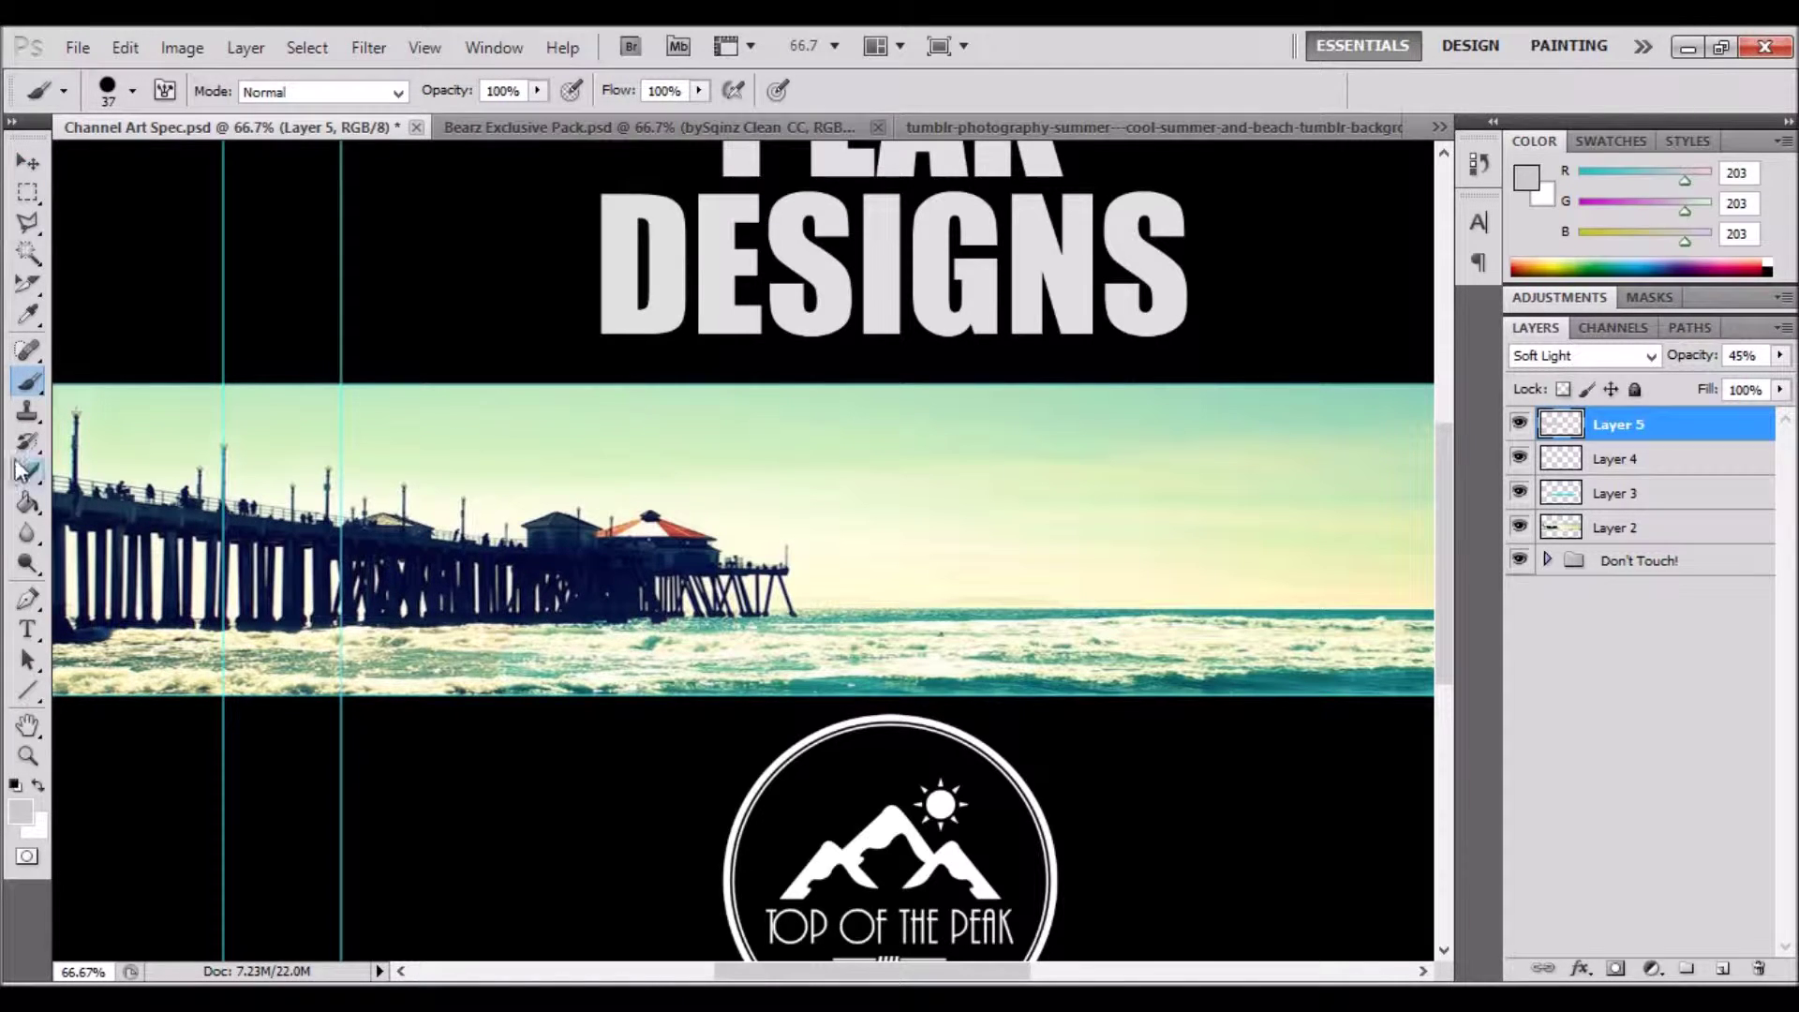
pyautogui.click(1722, 968)
pyautogui.press('m')
pyautogui.click(1694, 458)
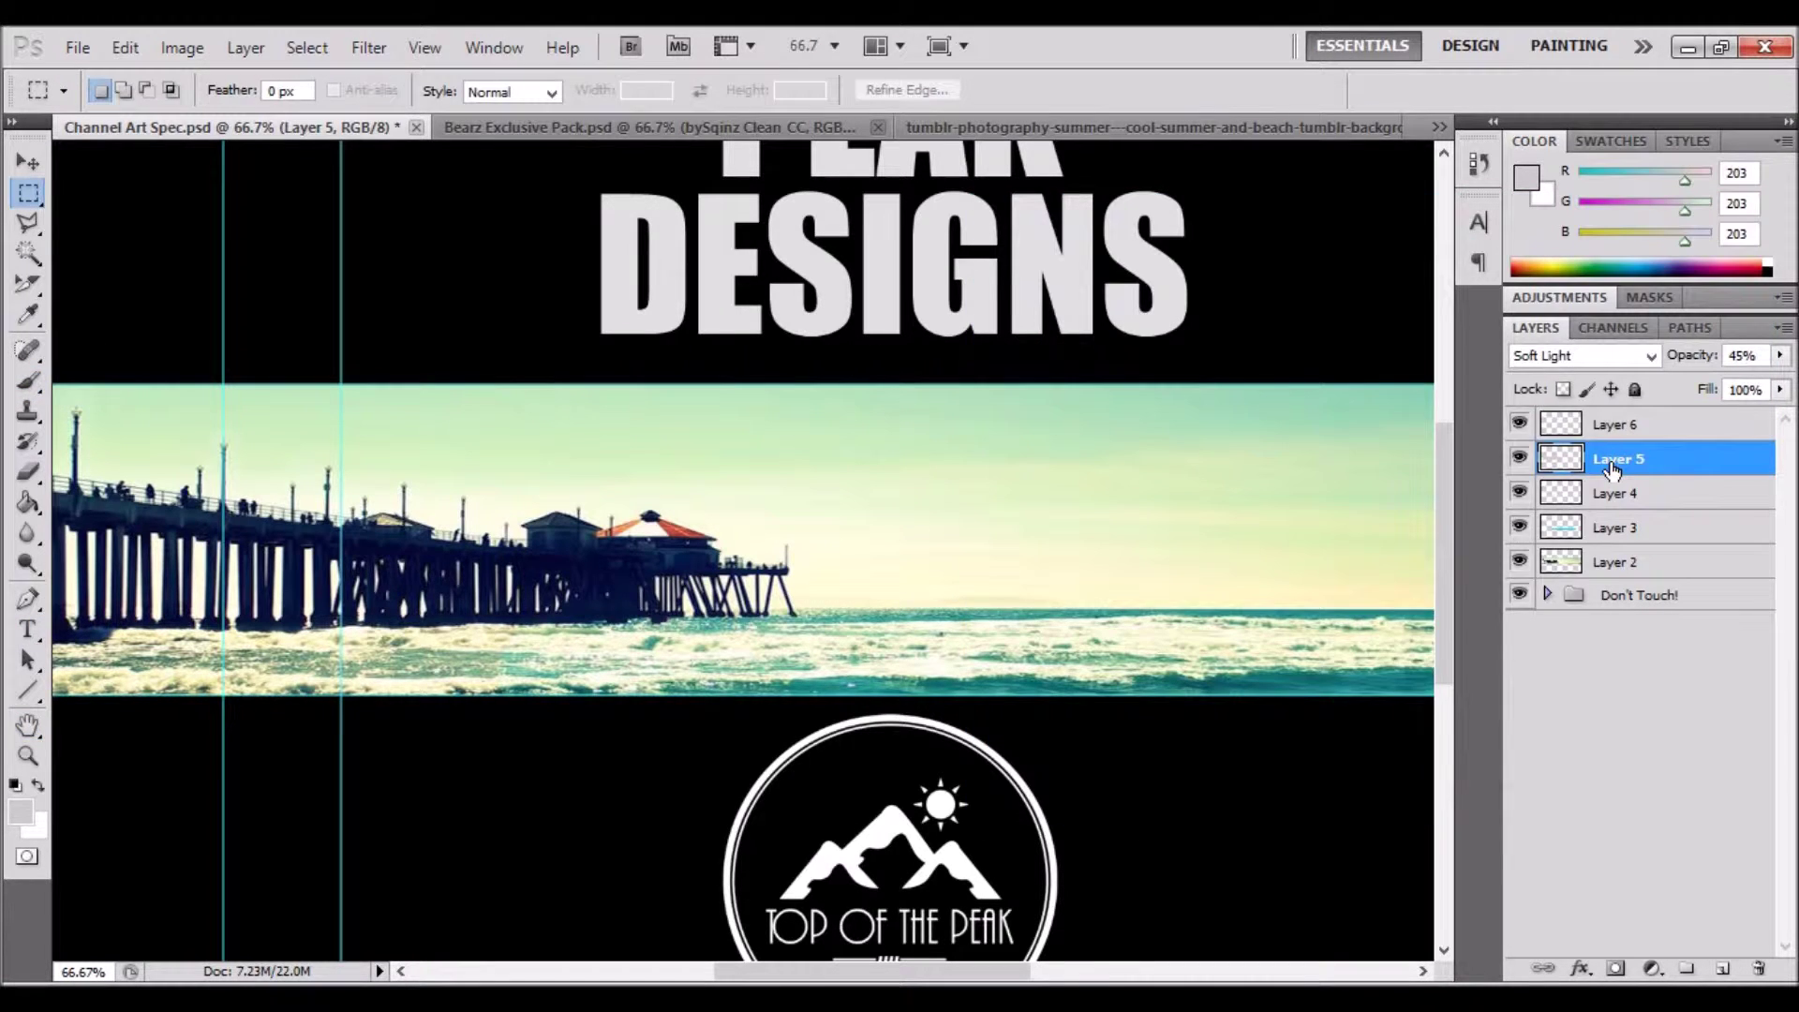
pyautogui.doubleClick(1614, 493)
pyautogui.write('Red')
pyautogui.doubleClick(1614, 528)
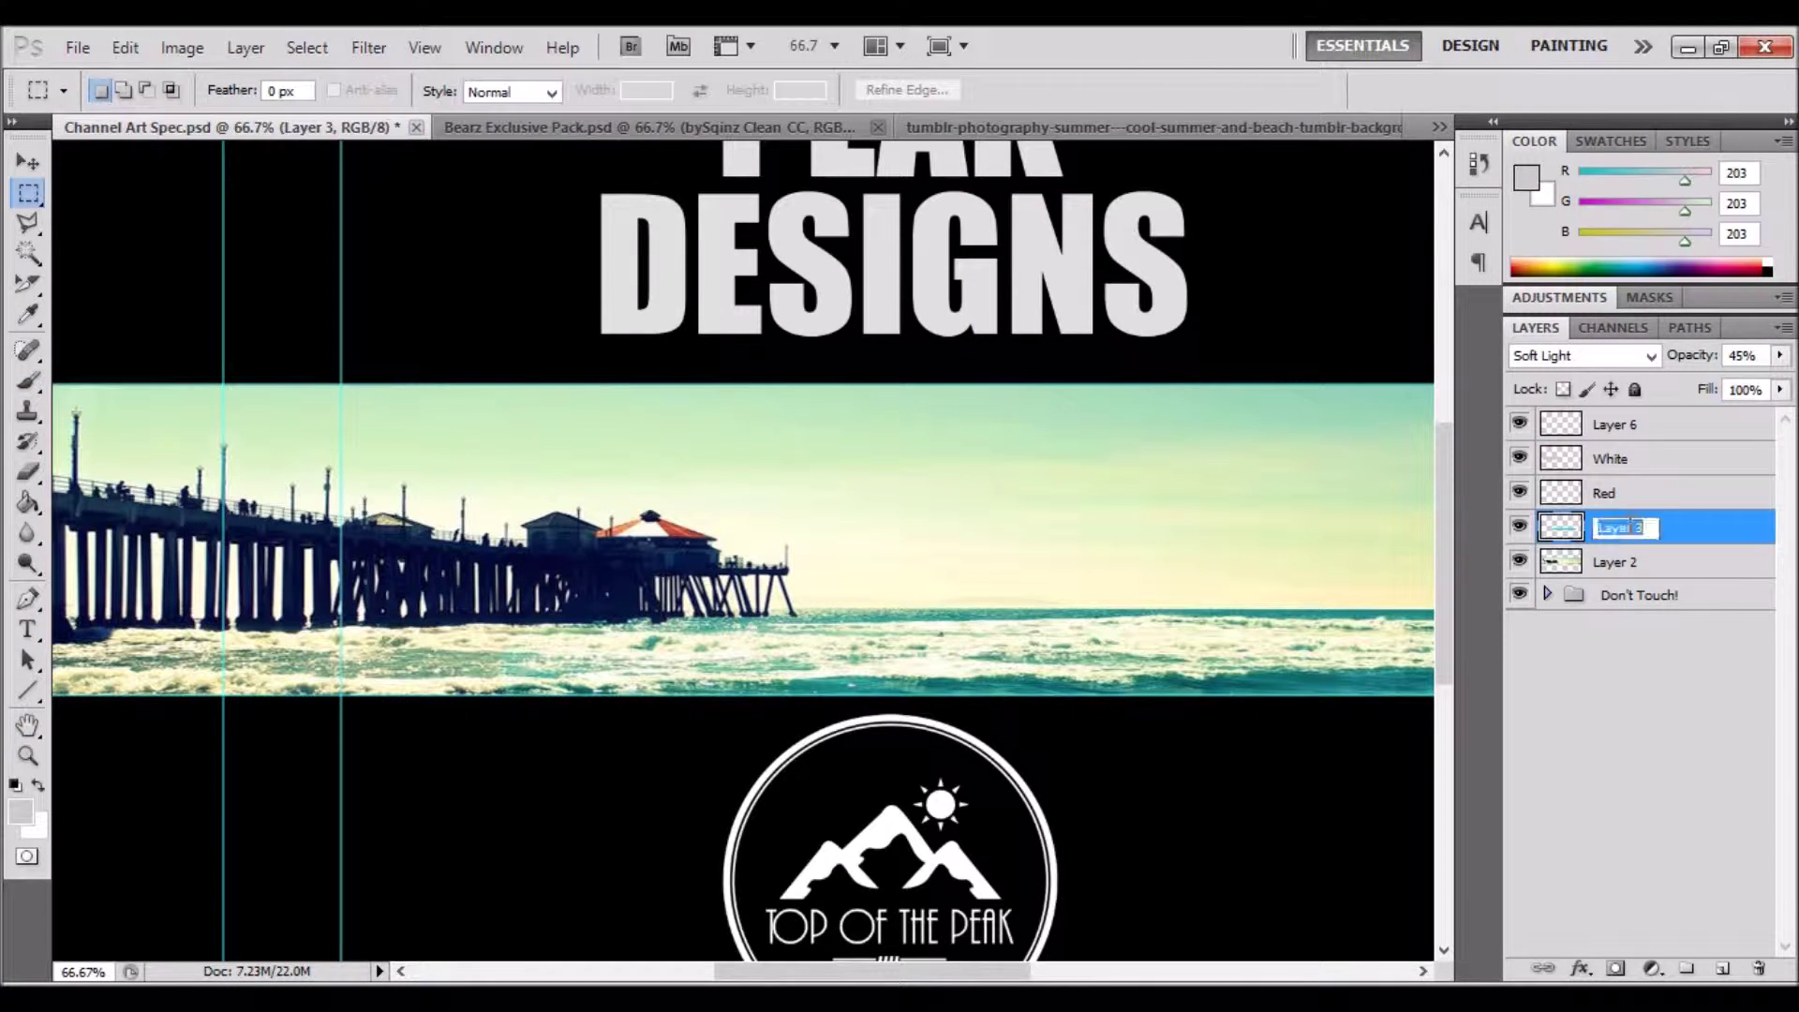
pyautogui.write('Blue')
pyautogui.click(1617, 439)
pyautogui.write('Black Bar')
pyautogui.press('Return')
# Fill a thin full-width strip along the photo's upper edge with black on the Black Bar layer and deselect it.
pyautogui.rightClick(128, 418)
pyautogui.moveTo(354, 371)
pyautogui.mouseDown()
pyautogui.moveTo(57, 414)
pyautogui.moveTo(103, 440)
pyautogui.moveTo(1411, 451)
pyautogui.mouseUp()
pyautogui.press('Escape')
pyautogui.rightClick(150, 465)
pyautogui.click(150, 463)
pyautogui.rightClick(1388, 442)
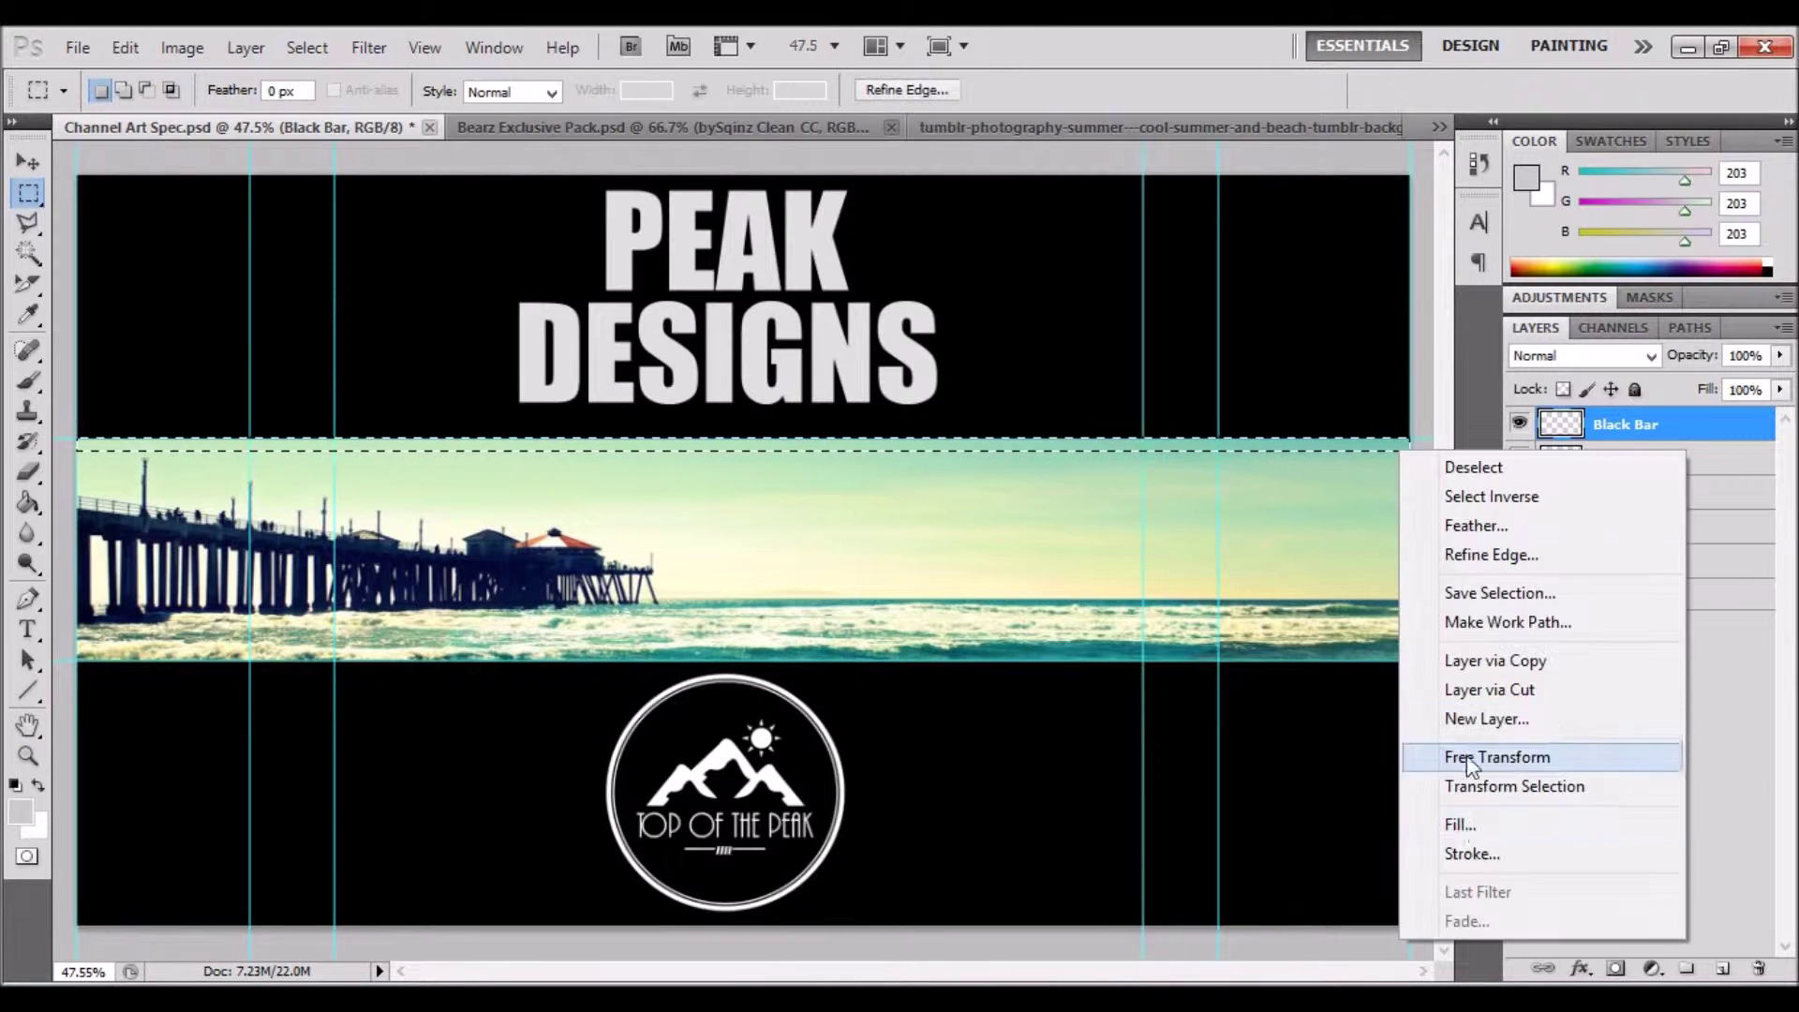
pyautogui.click(1443, 819)
pyautogui.click(899, 317)
pyautogui.click(806, 514)
pyautogui.click(1044, 300)
pyautogui.rightClick(1082, 454)
pyautogui.click(1137, 466)
# Duplicate the black bar and place the copy along the photo's lower edge.
pyautogui.press('v')
pyautogui.doubleClick(1679, 421)
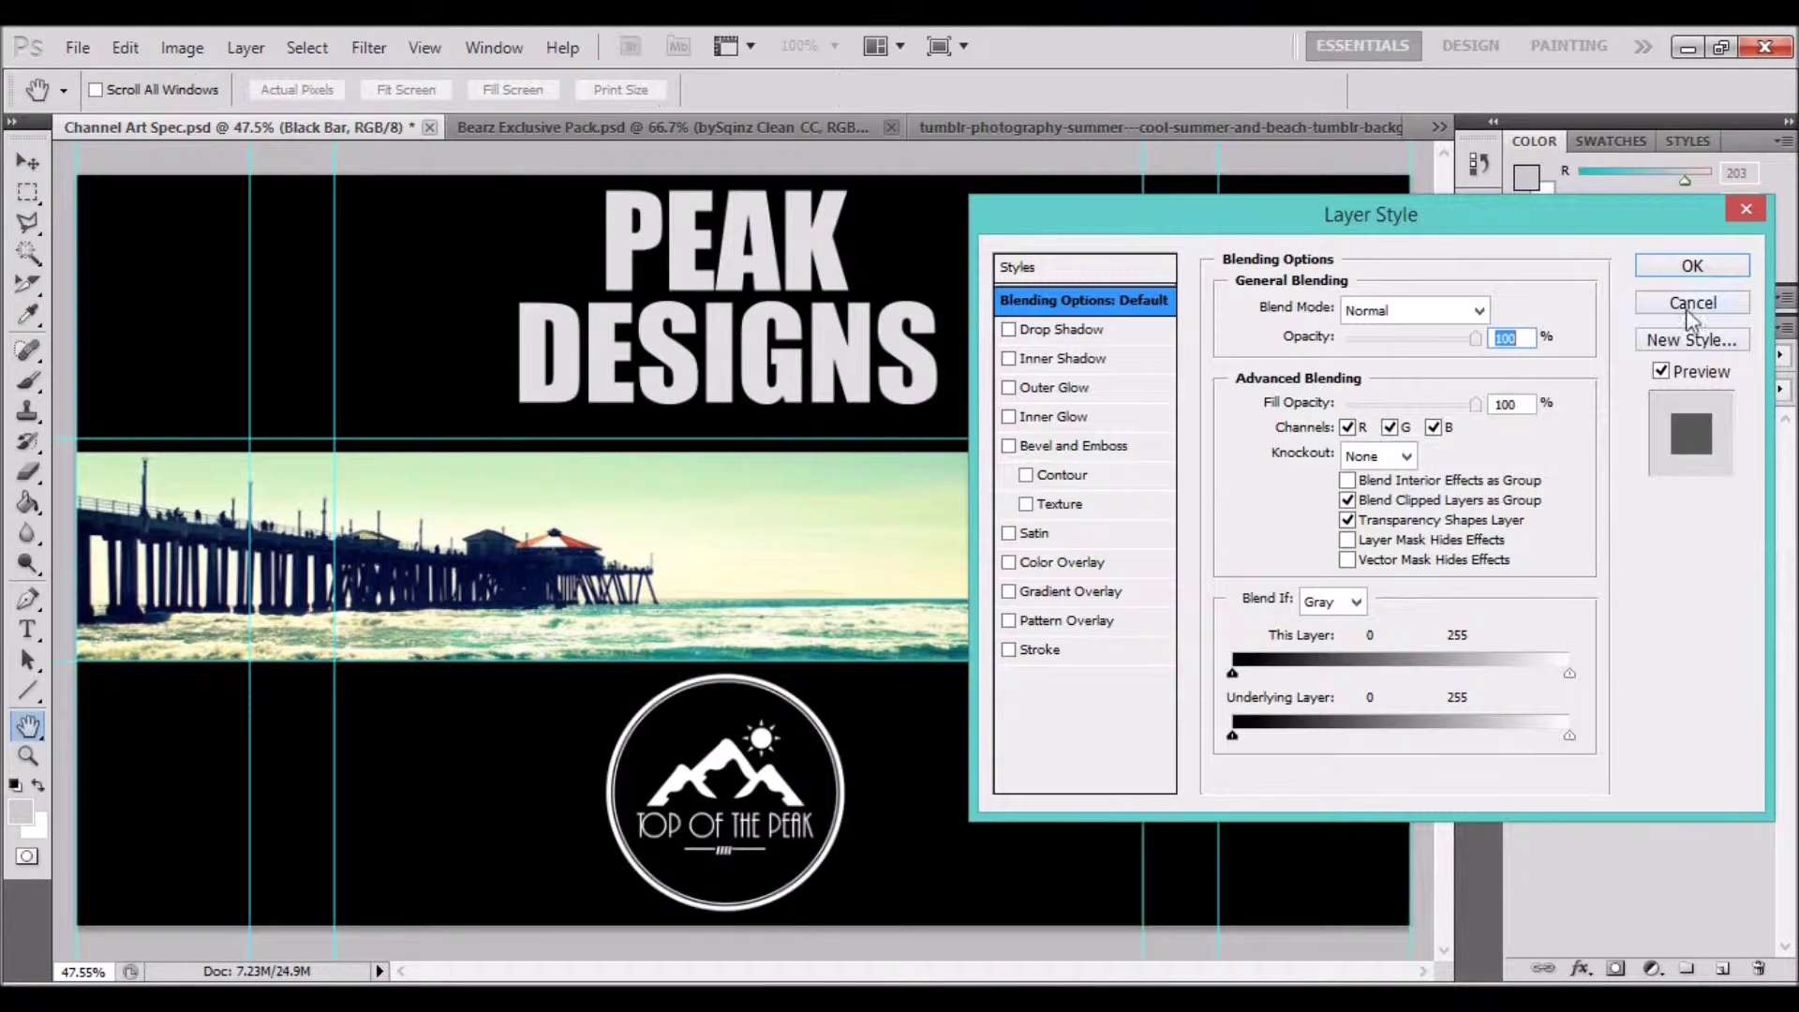
pyautogui.click(1692, 302)
pyautogui.click(1152, 333)
pyautogui.moveTo(740, 445); pyautogui.dragTo(740, 656)
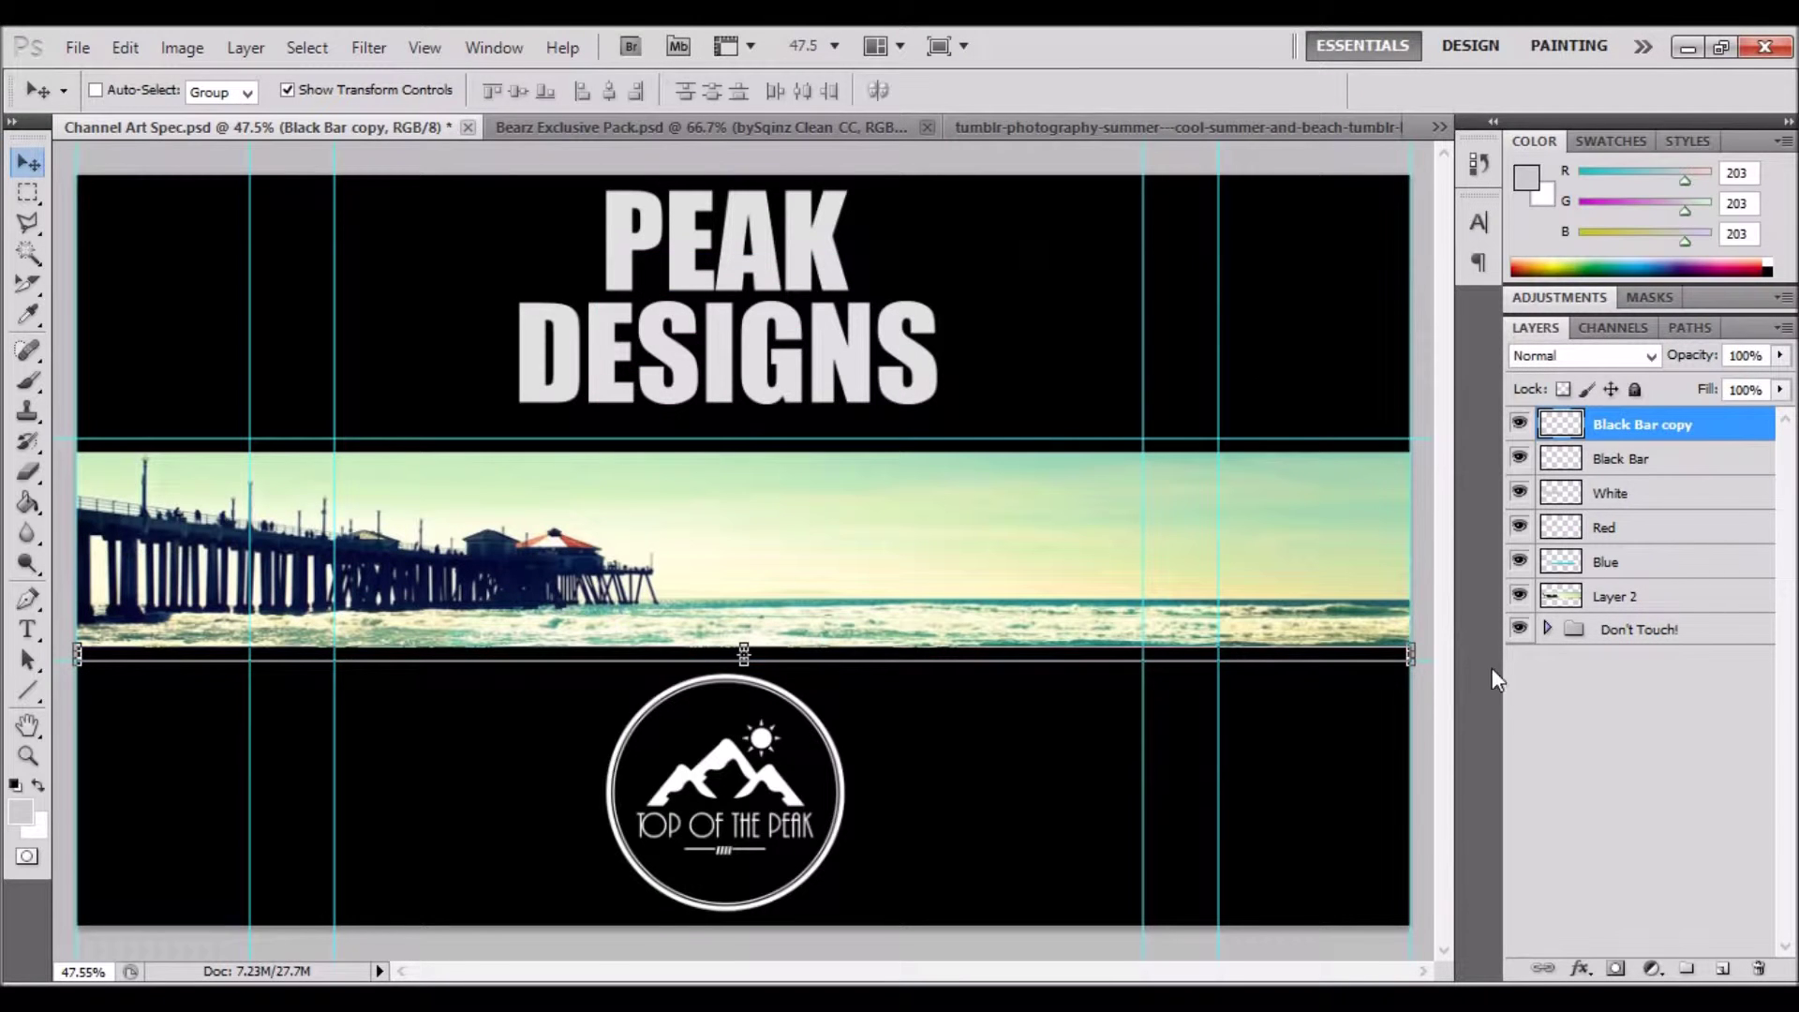
pyautogui.doubleClick(1706, 437)
pyautogui.moveTo(1476, 339)
pyautogui.mouseDown()
pyautogui.moveTo(1392, 355)
pyautogui.moveTo(1498, 349)
pyautogui.mouseUp()
pyautogui.click(1692, 266)
# Try painting a light-grey band along the upper black bar on a new layer and lowering its opacity.
pyautogui.click(1626, 459)
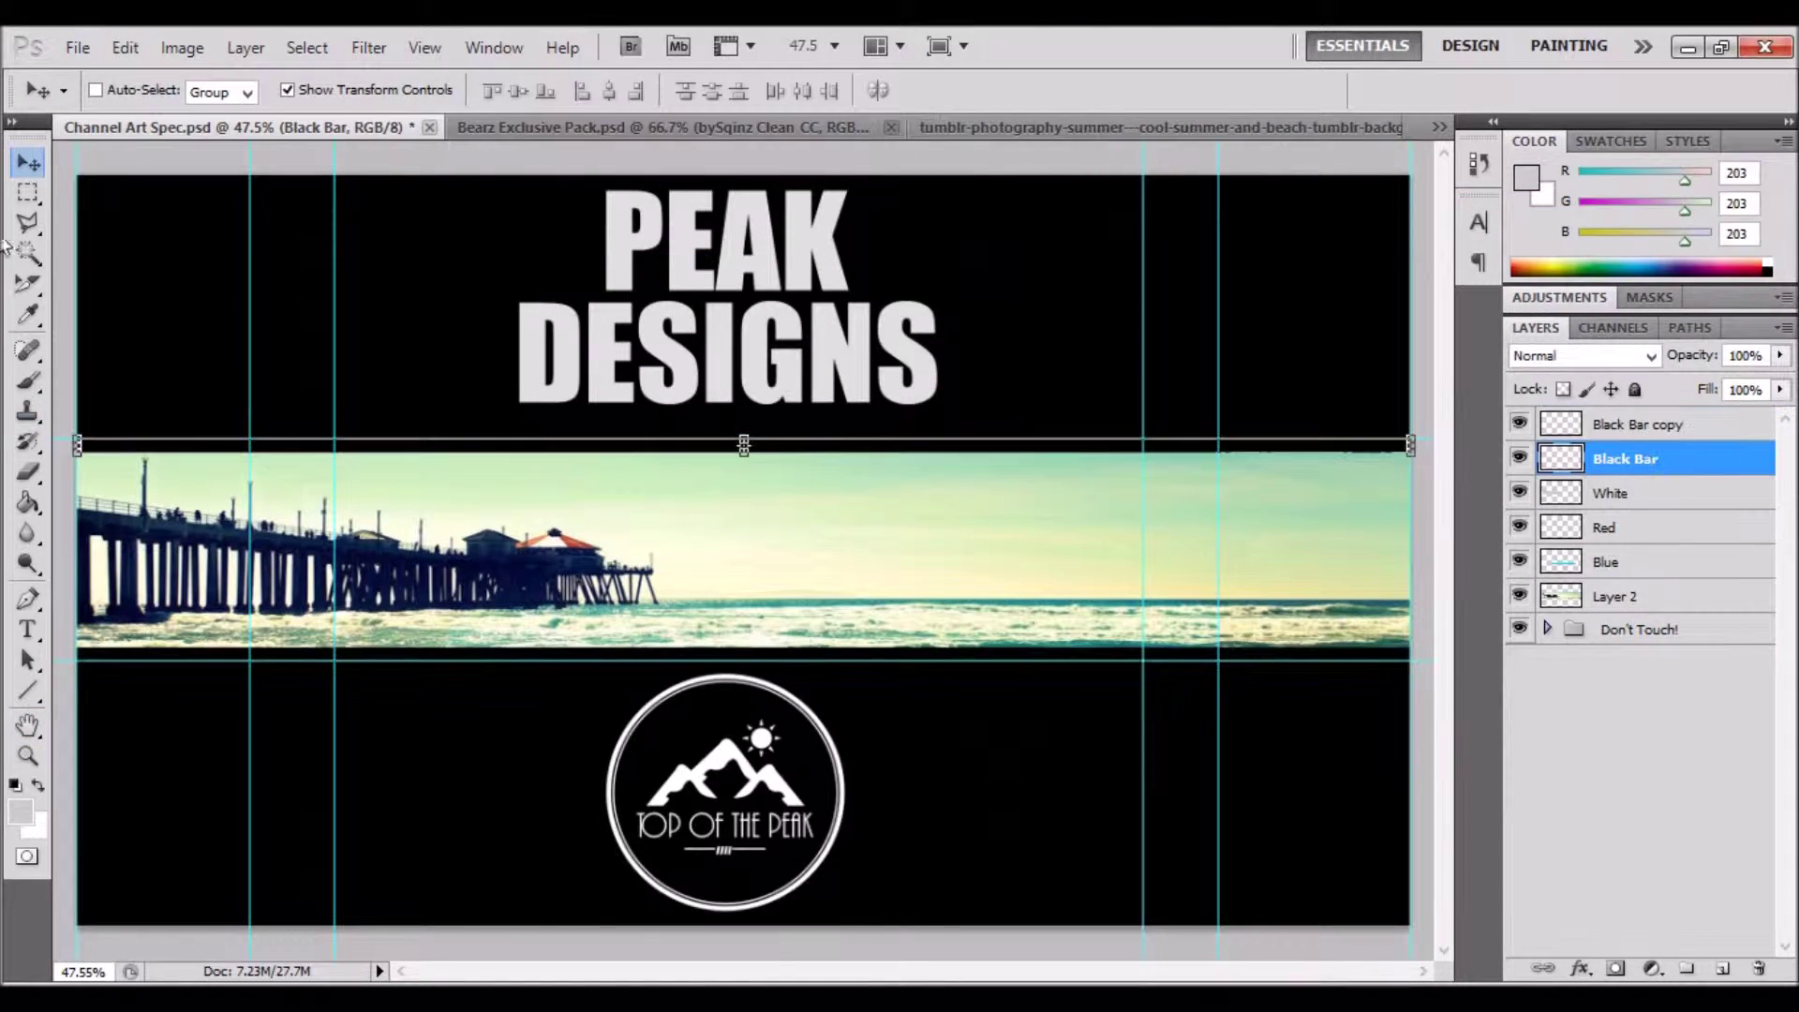
pyautogui.click(1722, 968)
pyautogui.click(28, 381)
pyautogui.moveTo(56, 438)
pyautogui.mouseDown()
pyautogui.moveTo(867, 468)
pyautogui.moveTo(1434, 445)
pyautogui.mouseUp()
pyautogui.rightClick(1669, 467)
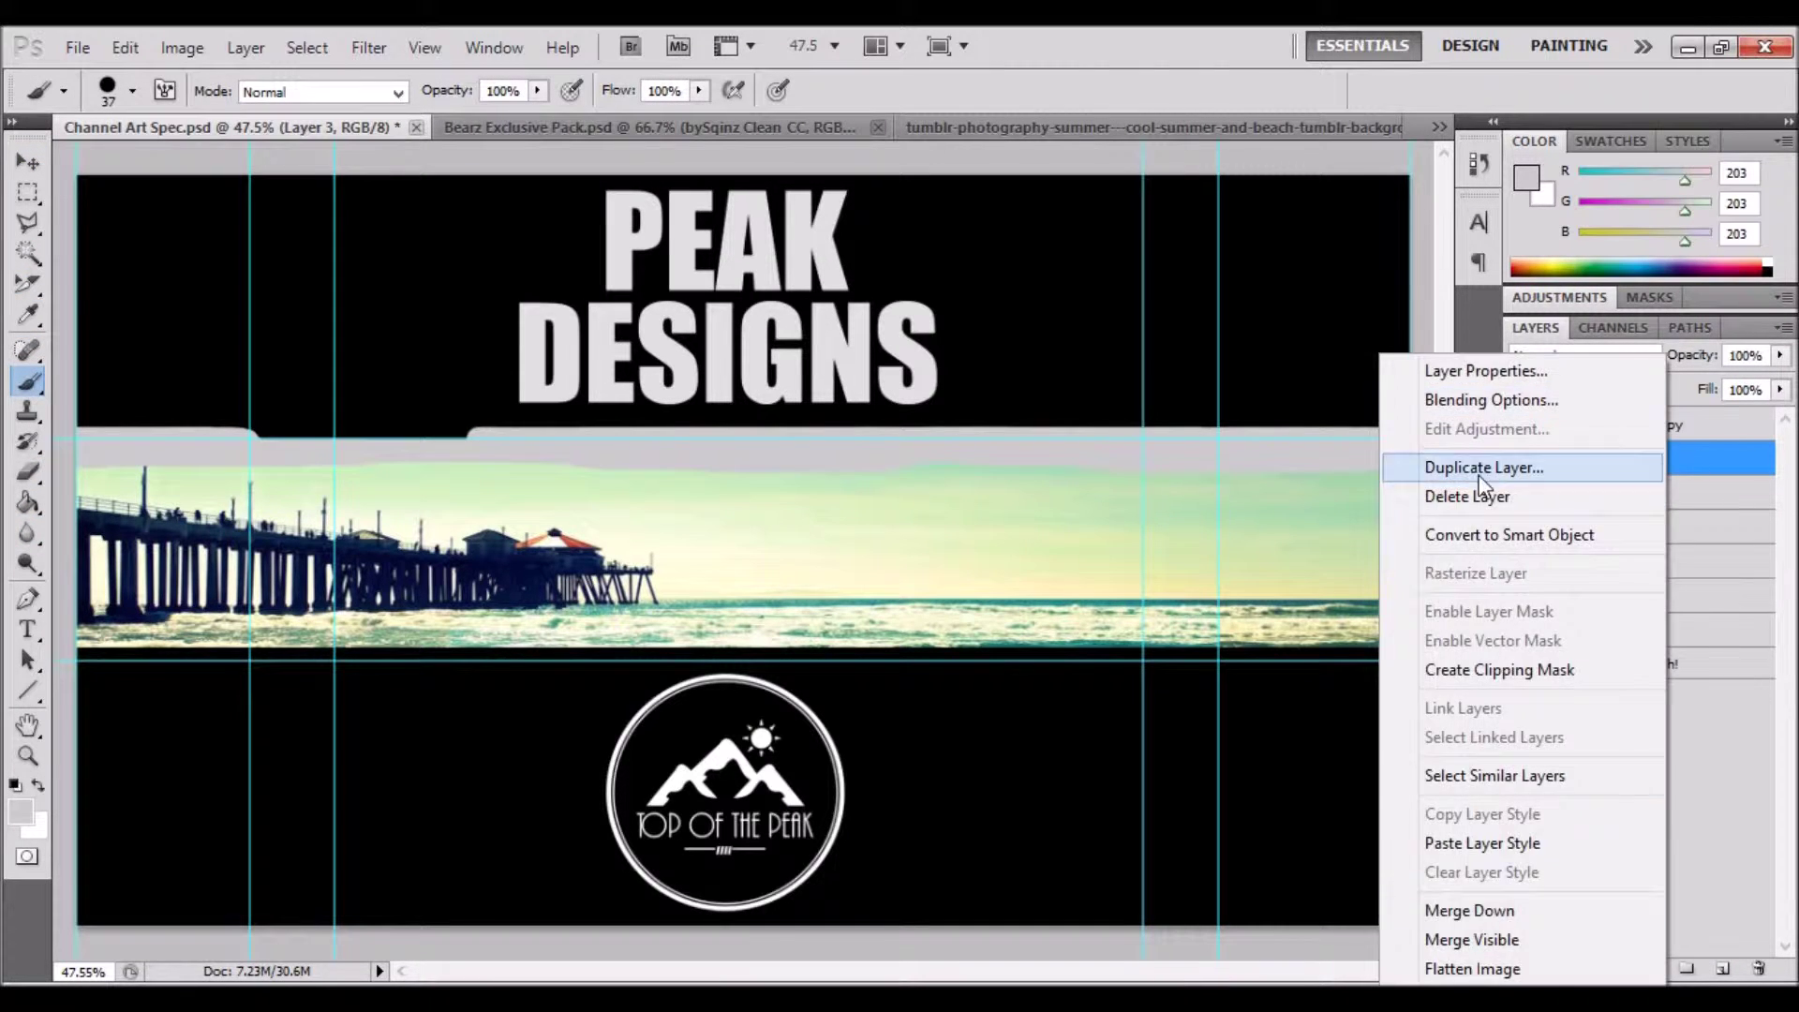
pyautogui.click(1462, 394)
pyautogui.moveTo(1438, 338); pyautogui.dragTo(1403, 339)
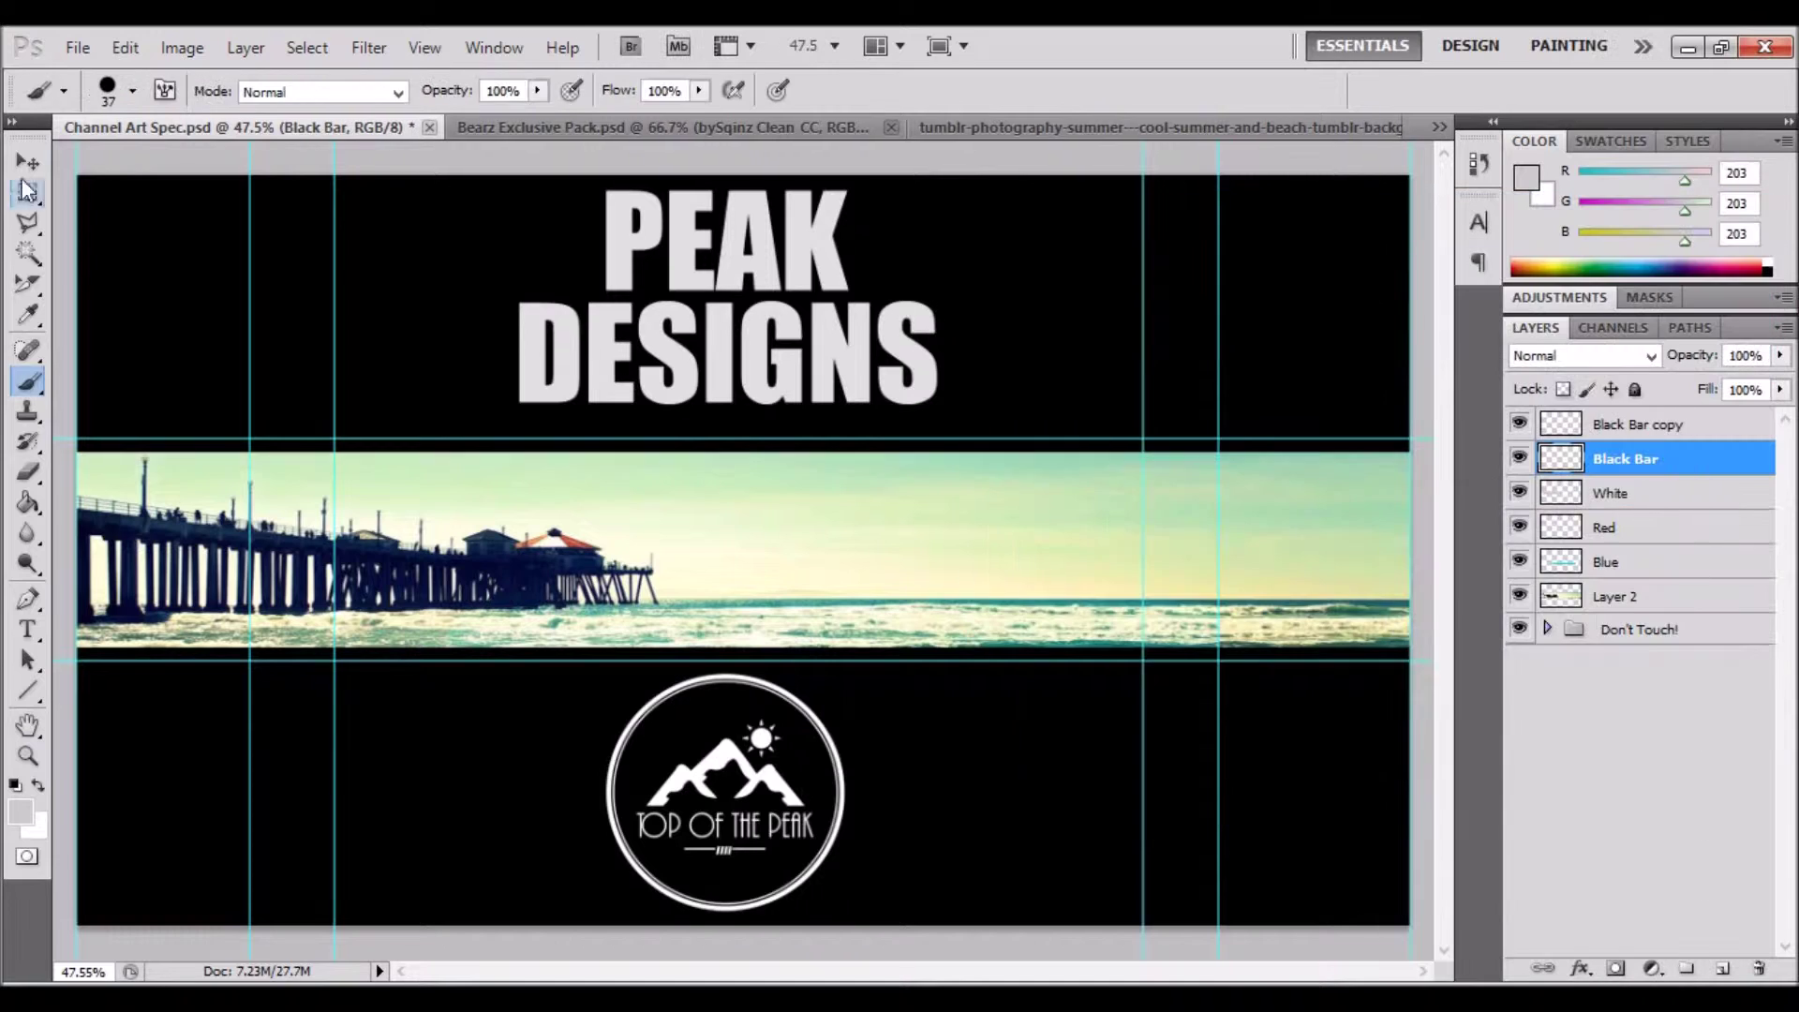
pyautogui.press('v')
pyautogui.click(491, 128)
pyautogui.click(187, 128)
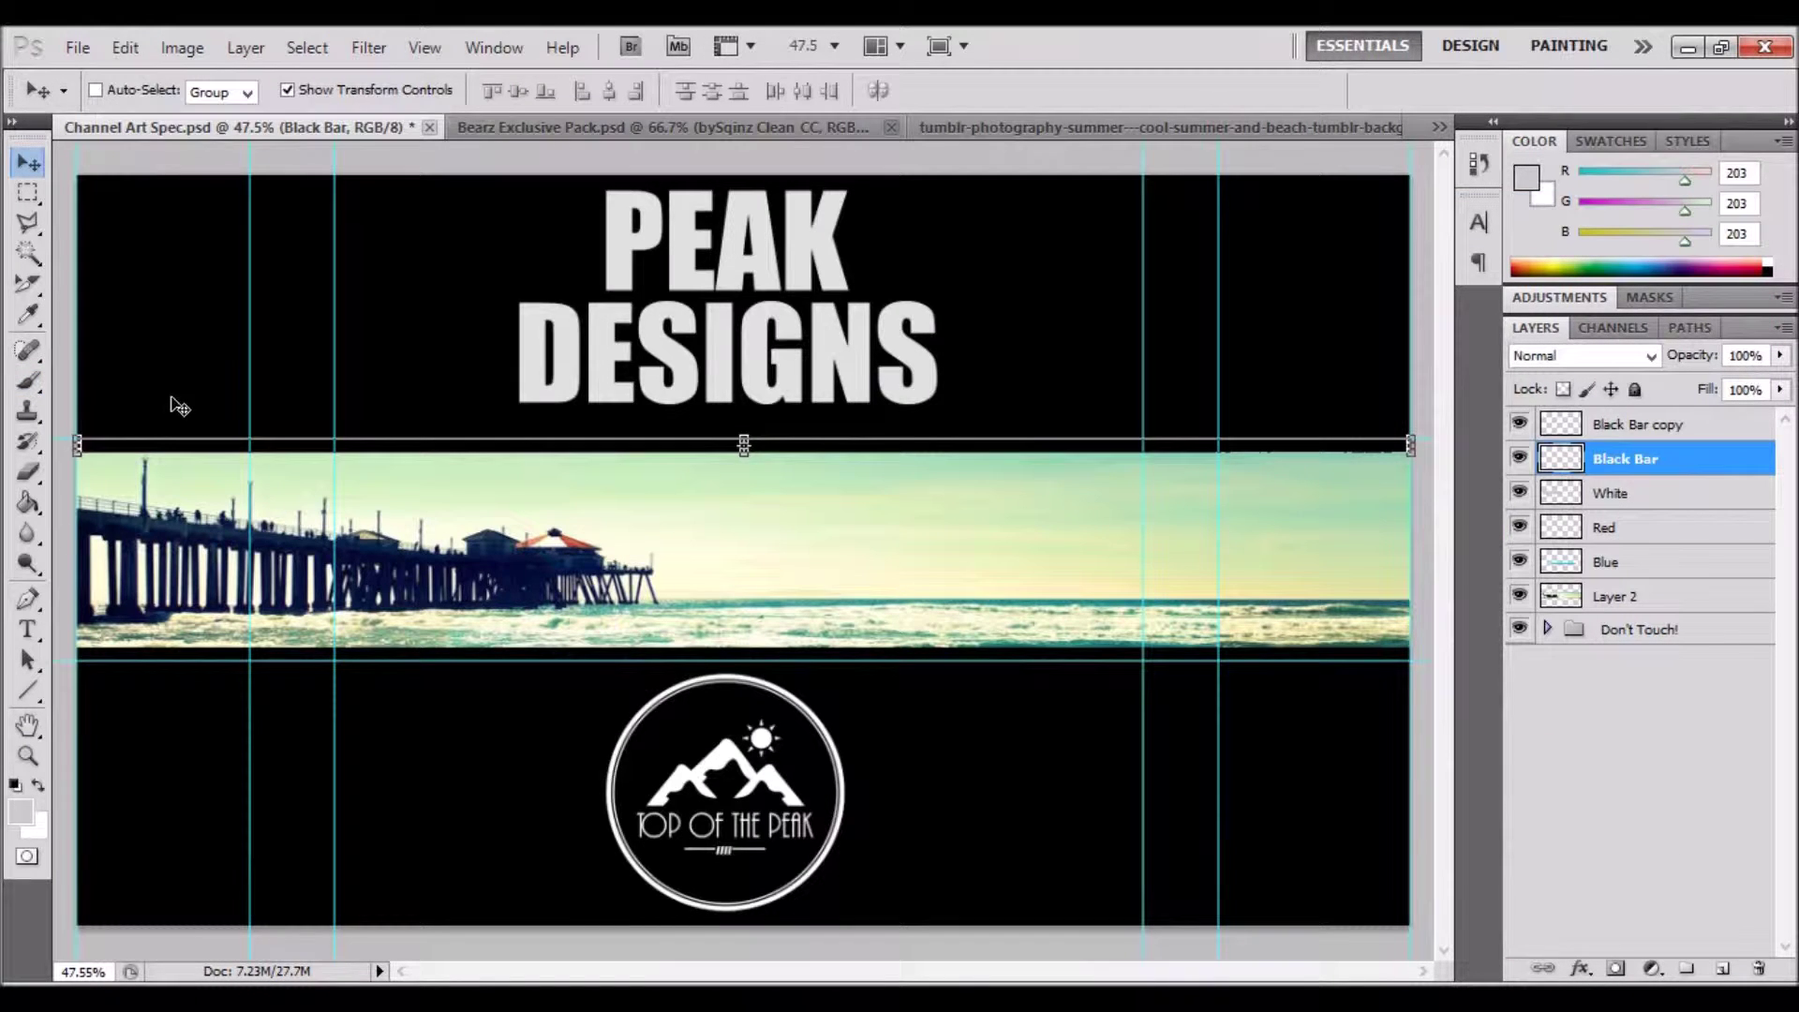
# Select the right part of the beach photo with a slanted left edge and separate it onto its own layer.
pyautogui.keyDown('ctrl'); pyautogui.click(743, 542); pyautogui.keyUp('ctrl')
pyautogui.press('l')
pyautogui.rightClick(907, 518)
pyautogui.press('Escape')
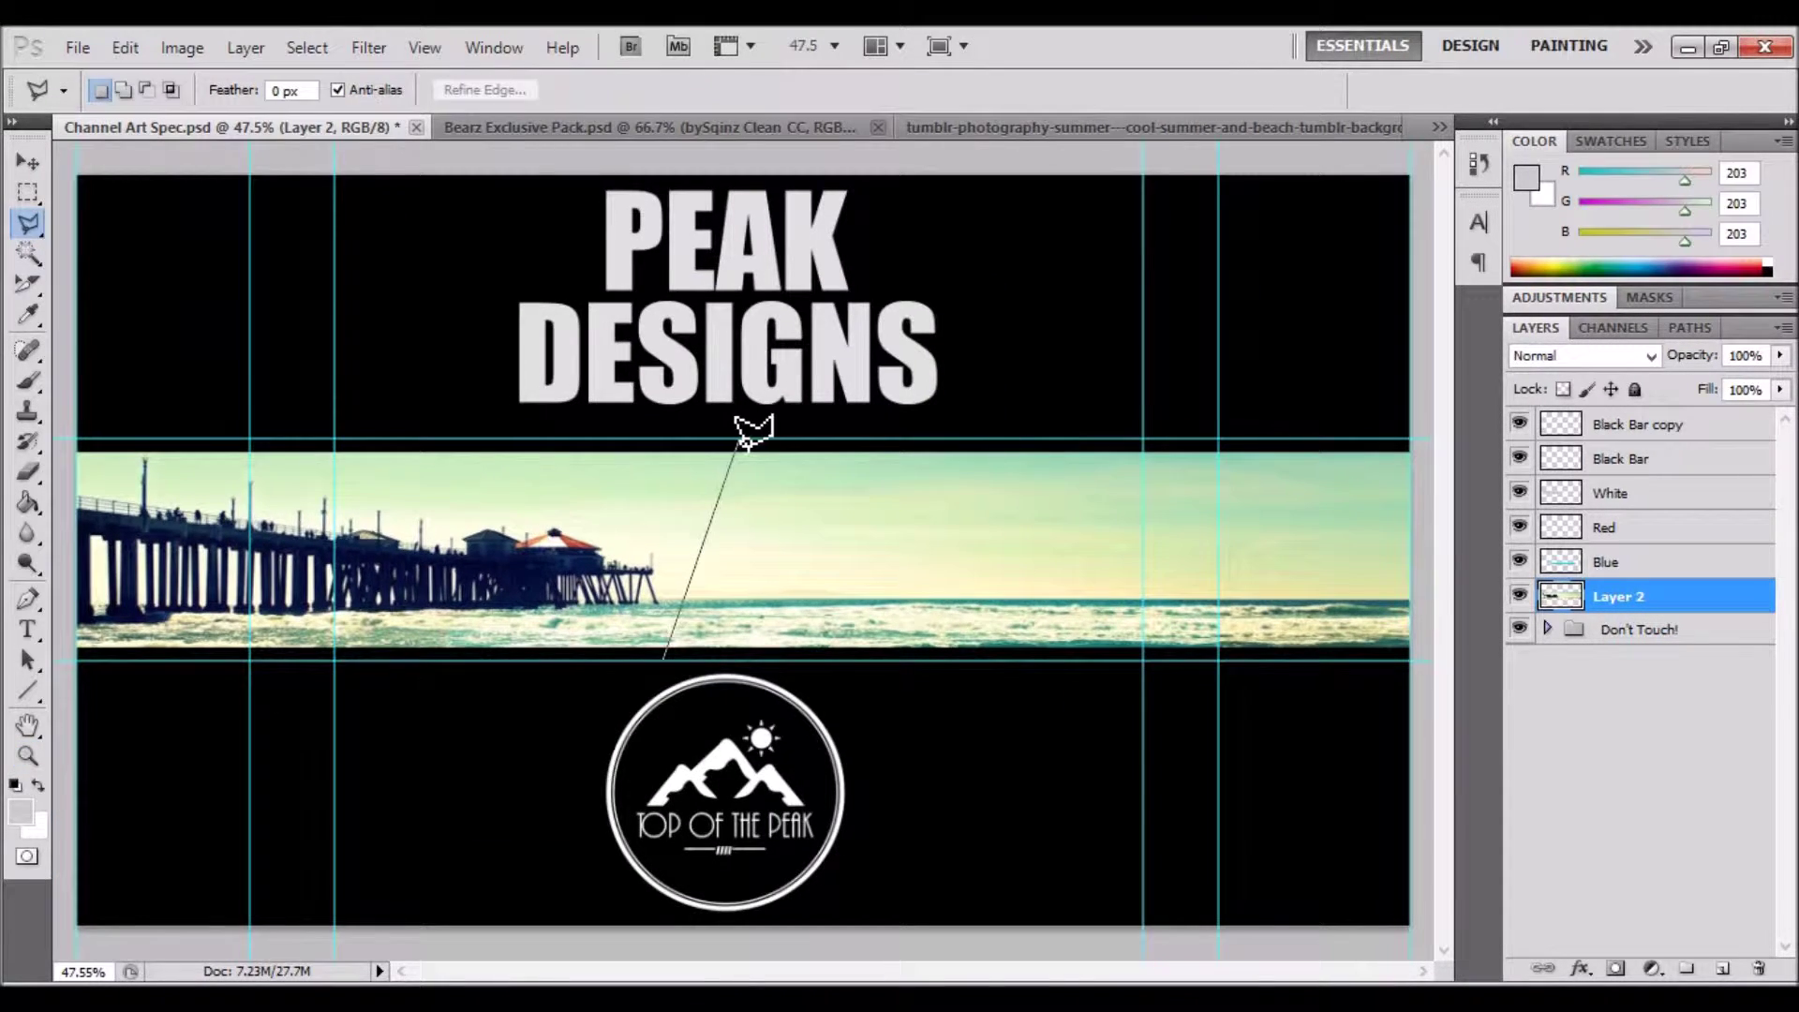
pyautogui.click(1413, 649)
pyautogui.click(1412, 439)
pyautogui.click(739, 438)
pyautogui.hotkey('ctrl', 'j')
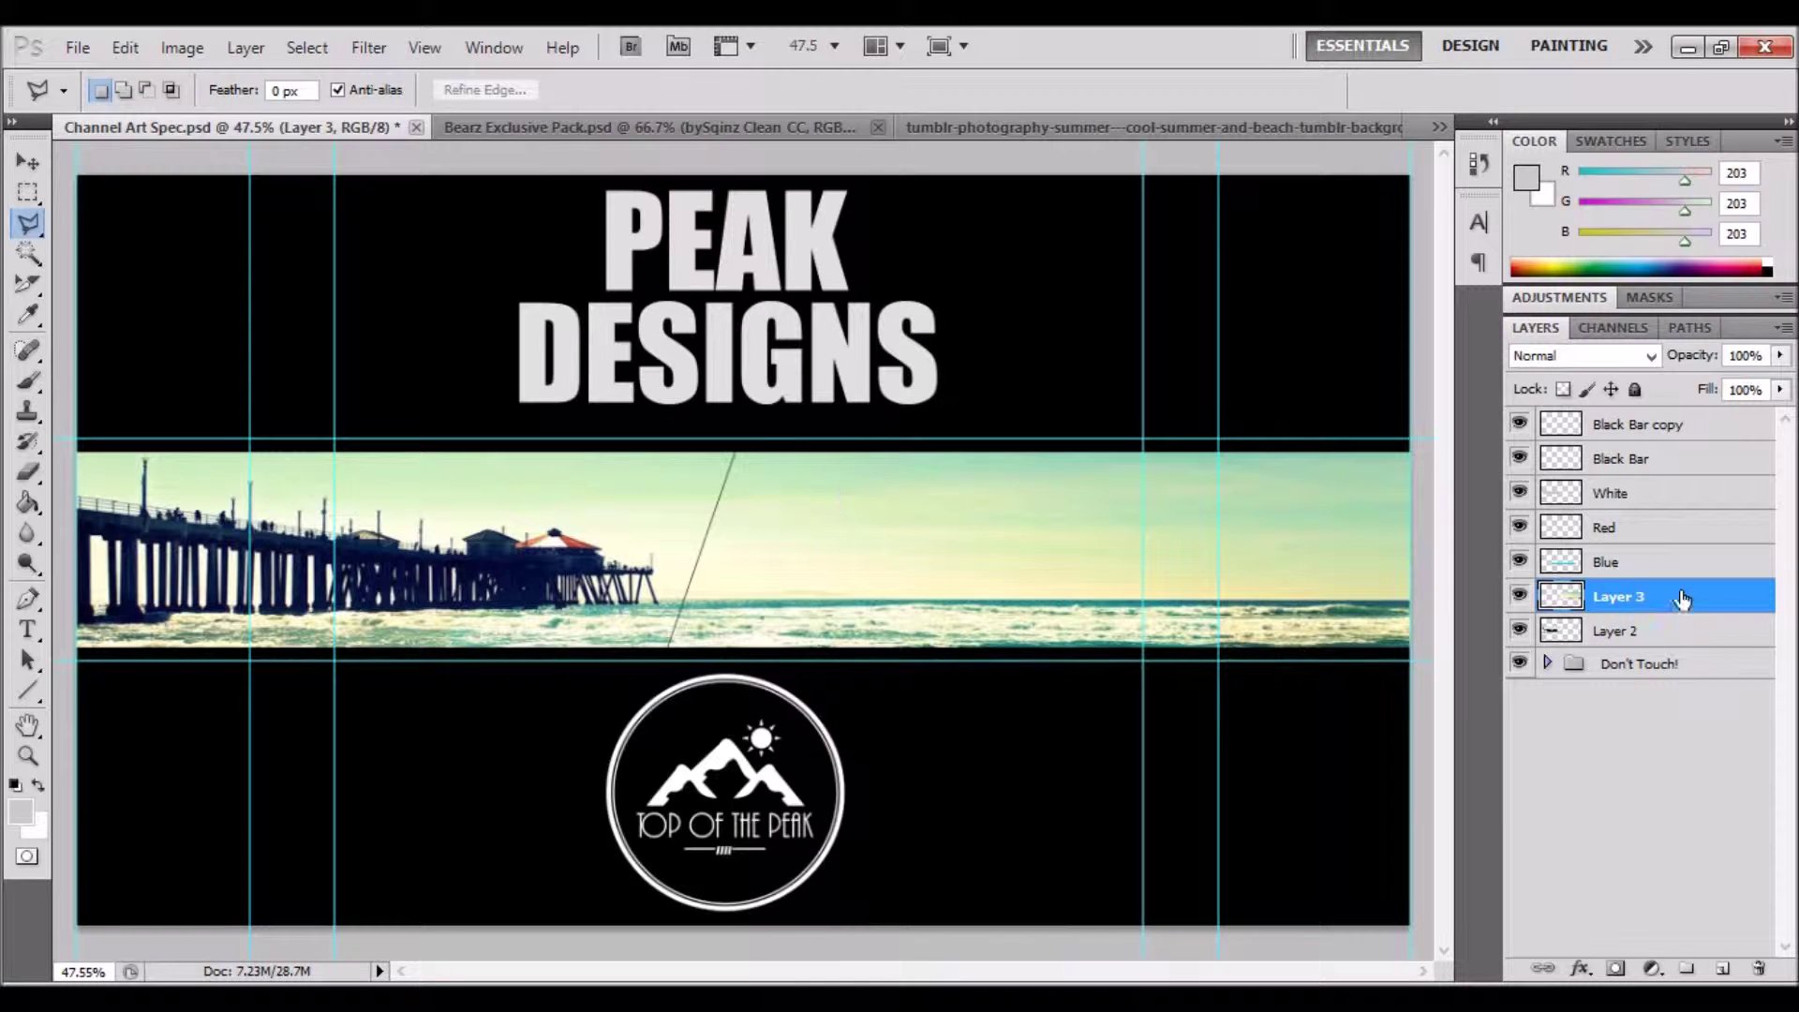
pyautogui.doubleClick(1687, 628)
pyautogui.click(1008, 532)
pyautogui.click(1088, 535)
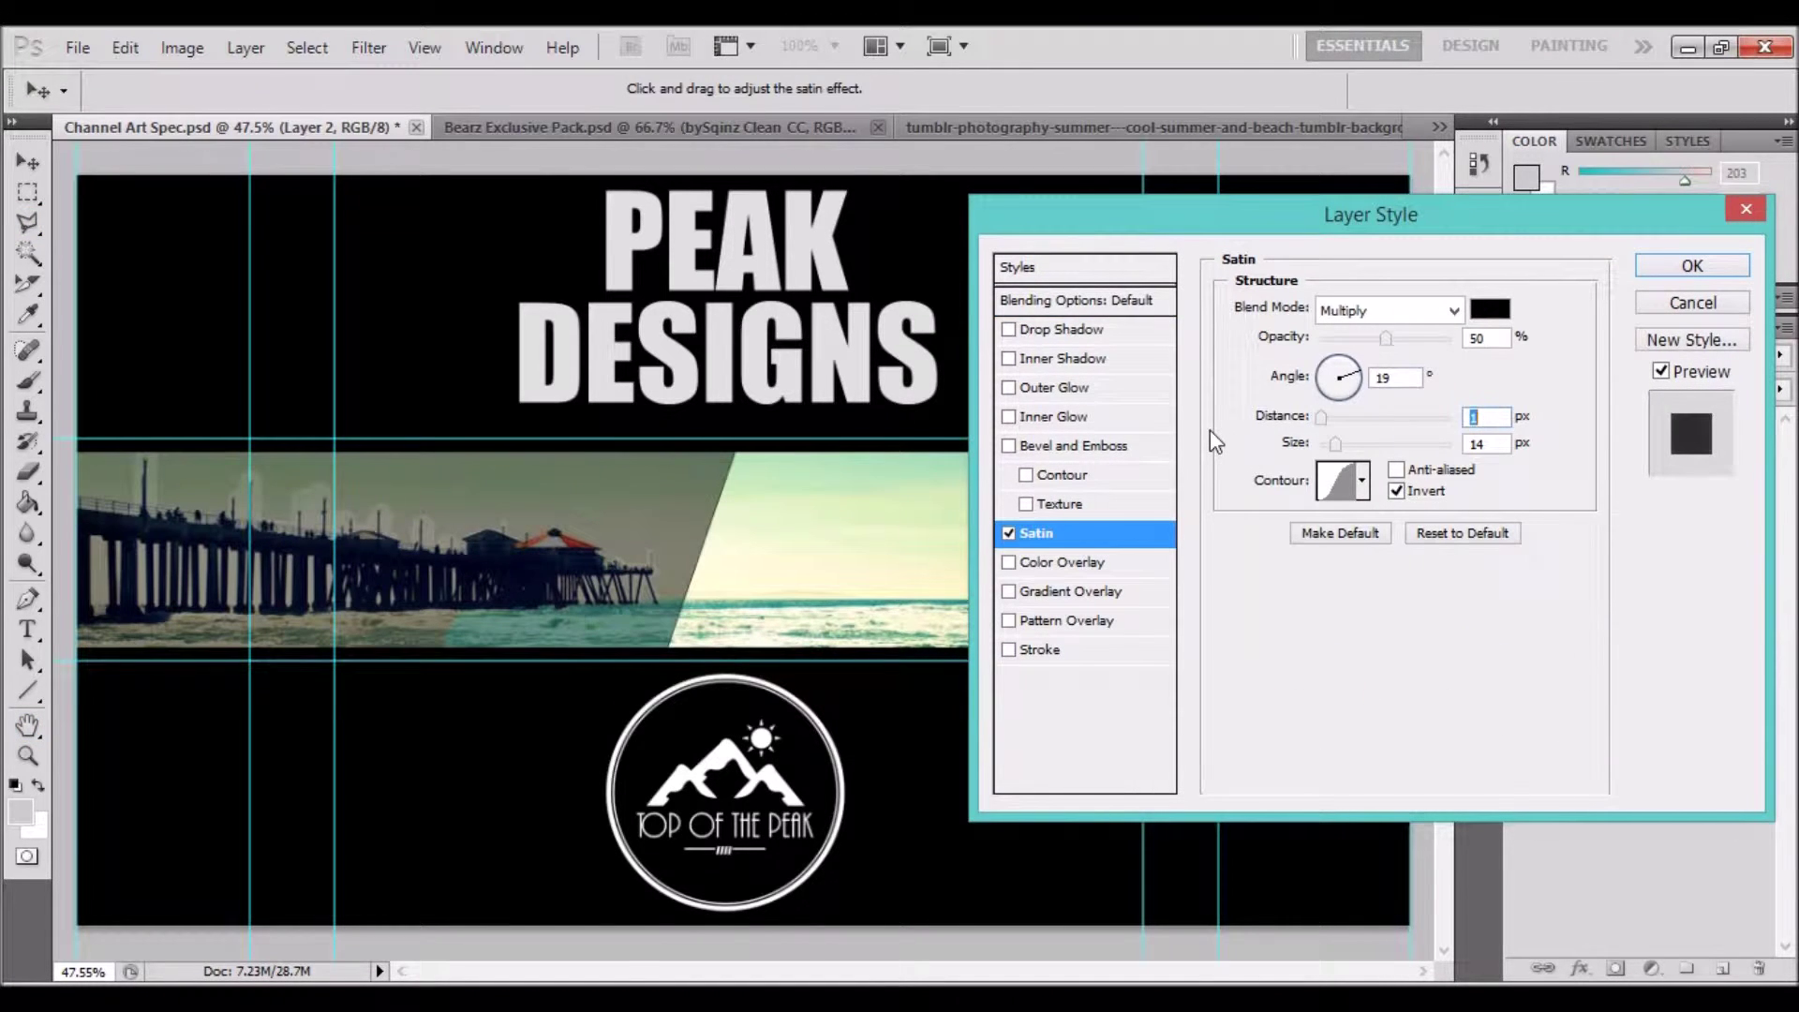
pyautogui.press('Escape')
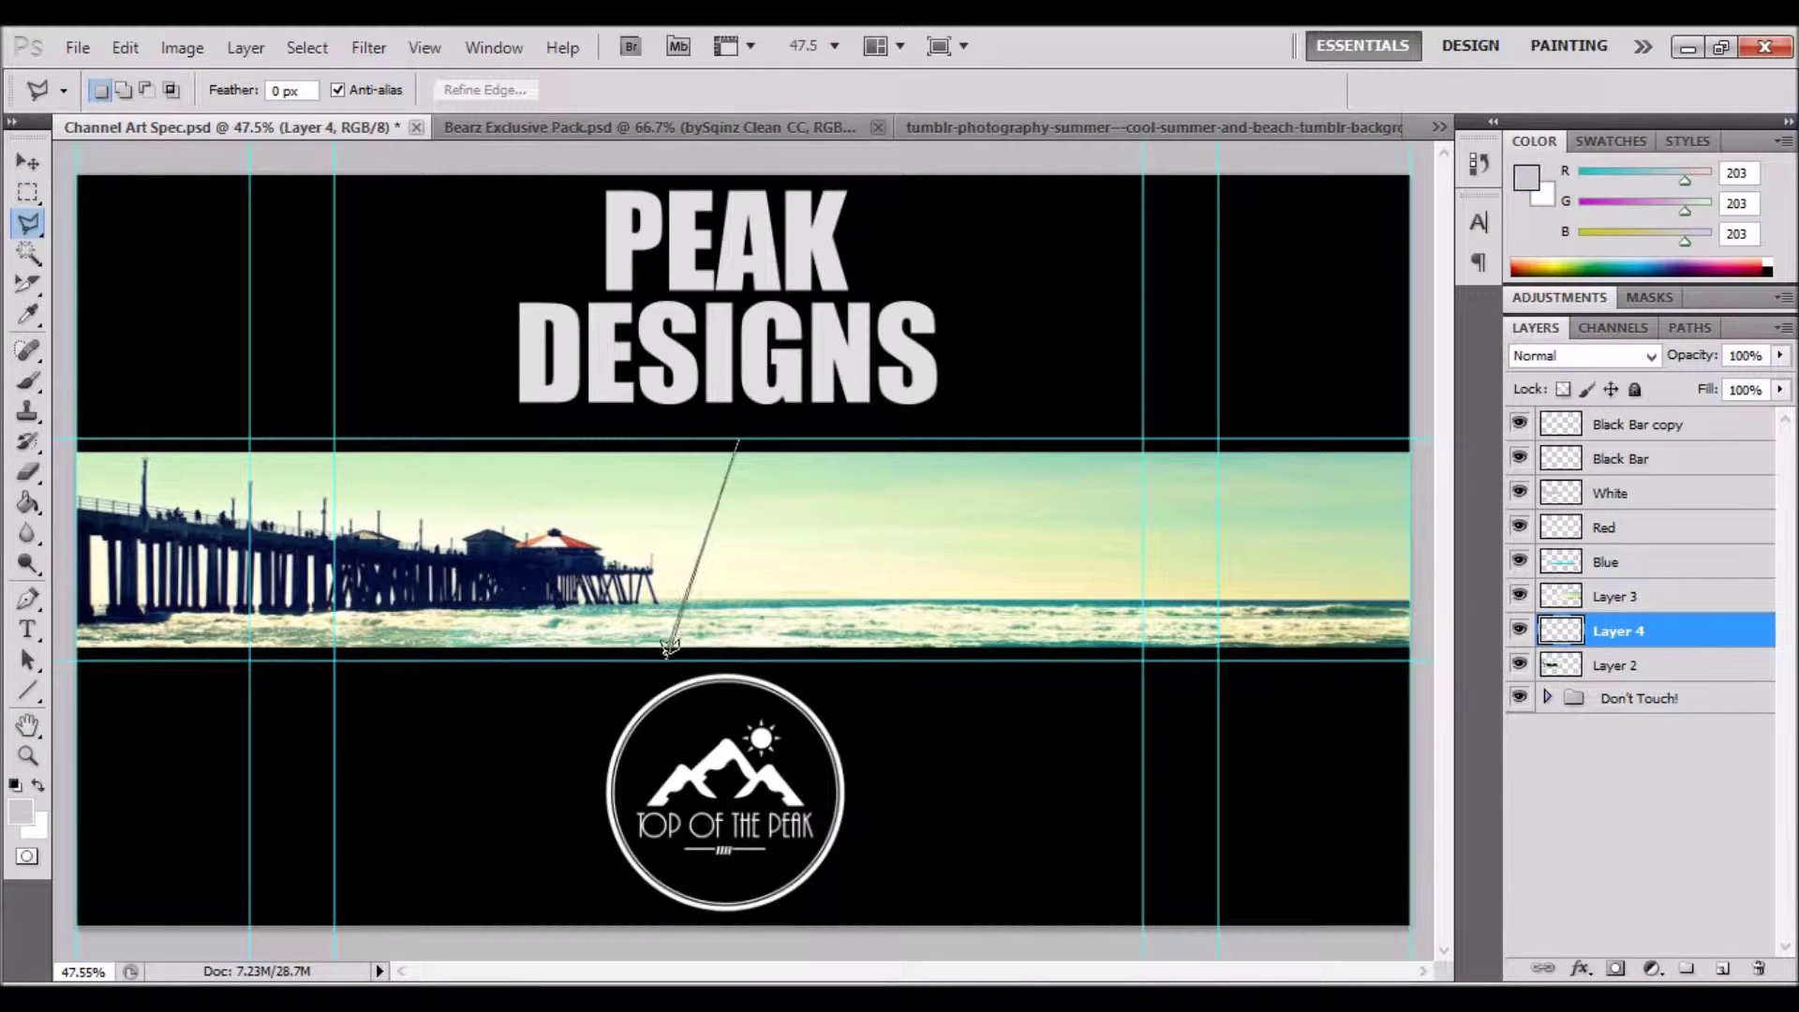
# Outline the photo's left part up to the slanted edge on a new layer and fill it with black at 100% opacity.
pyautogui.click(82, 656)
pyautogui.doubleClick(78, 438)
pyautogui.hotkey('shift', 'F5')
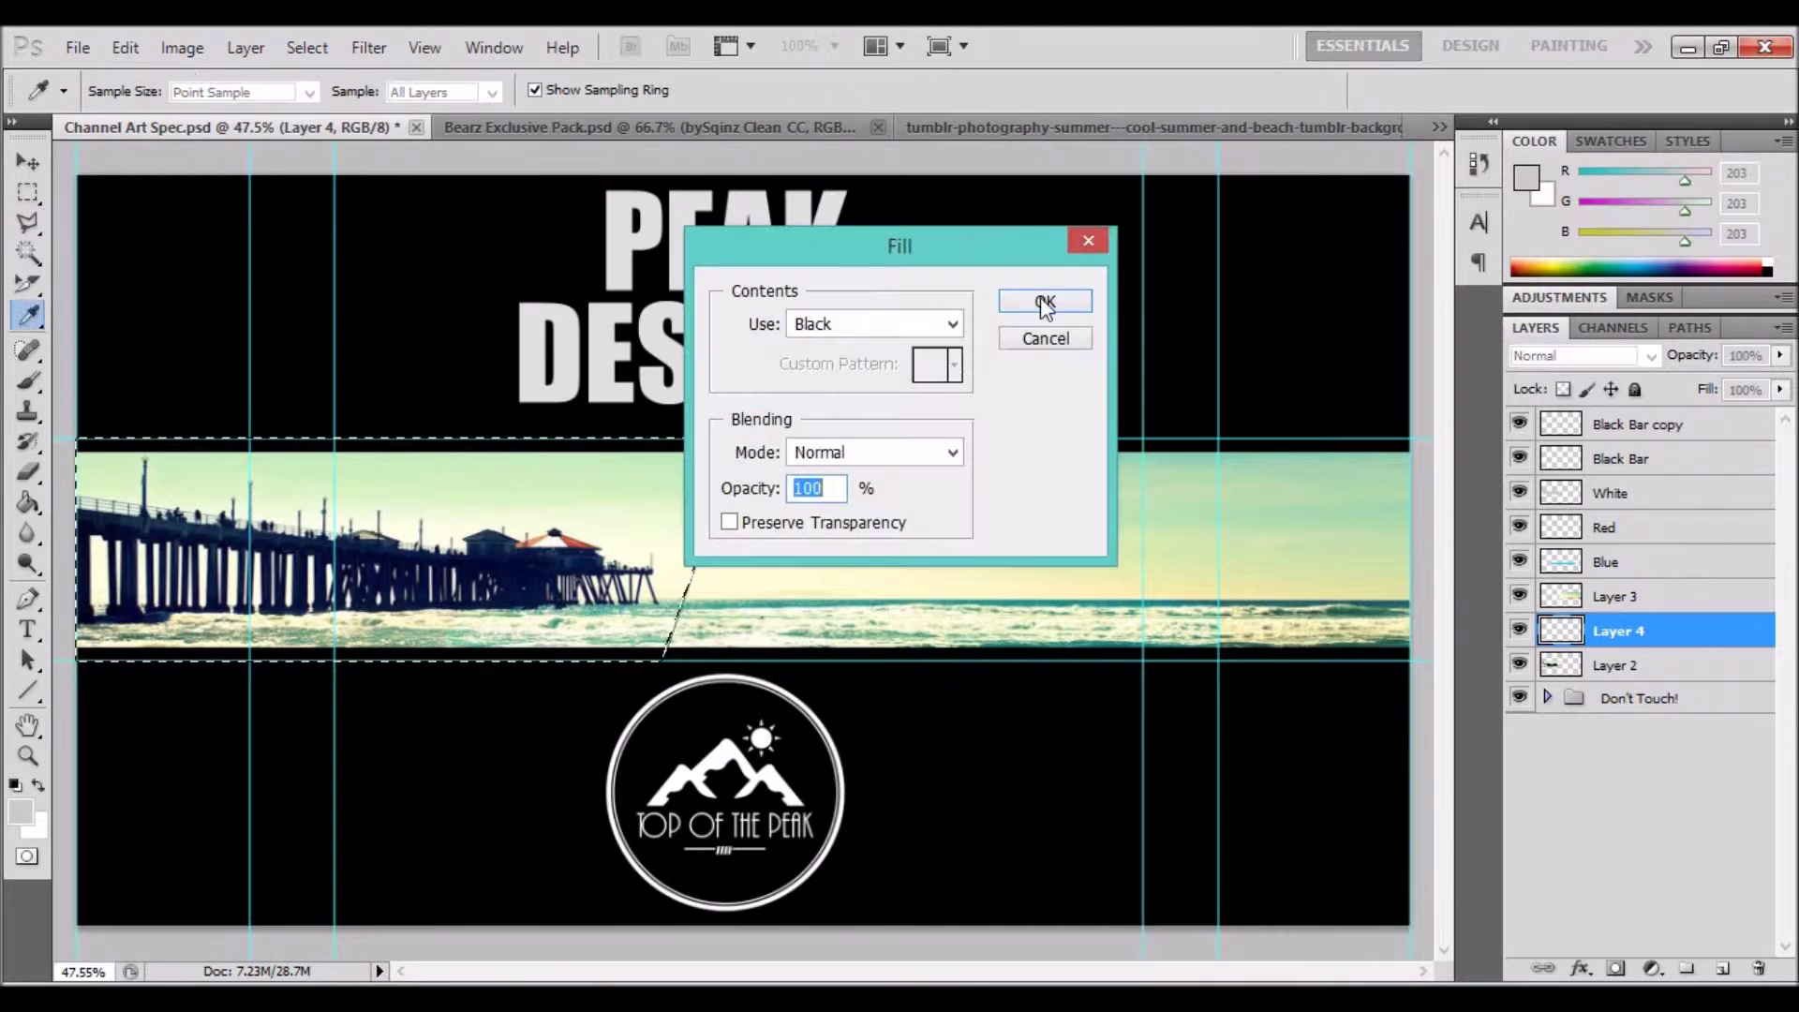
pyautogui.click(1042, 300)
# Try different blend settings on the black fill over the photo's left part, then remove that fill layer.
pyautogui.doubleClick(1668, 631)
pyautogui.click(1415, 310)
pyautogui.click(1392, 661)
pyautogui.click(1447, 307)
pyautogui.click(1386, 319)
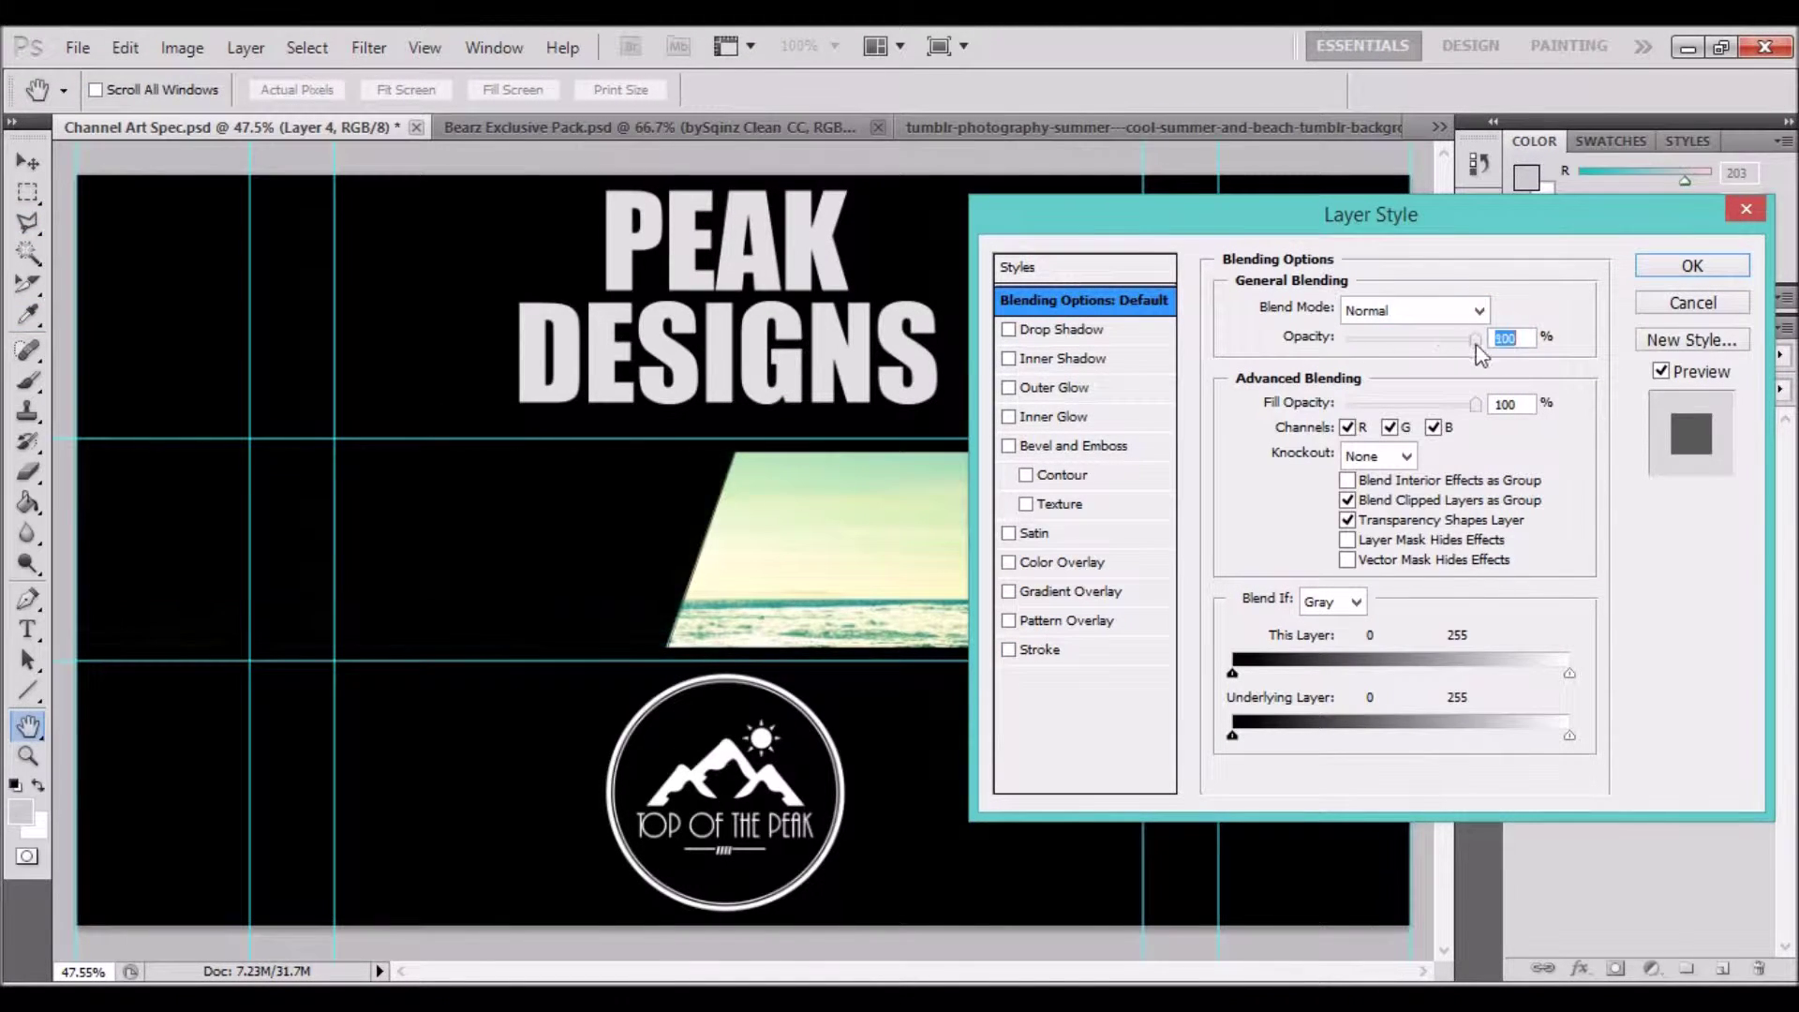
pyautogui.click(1677, 303)
pyautogui.click(1519, 631)
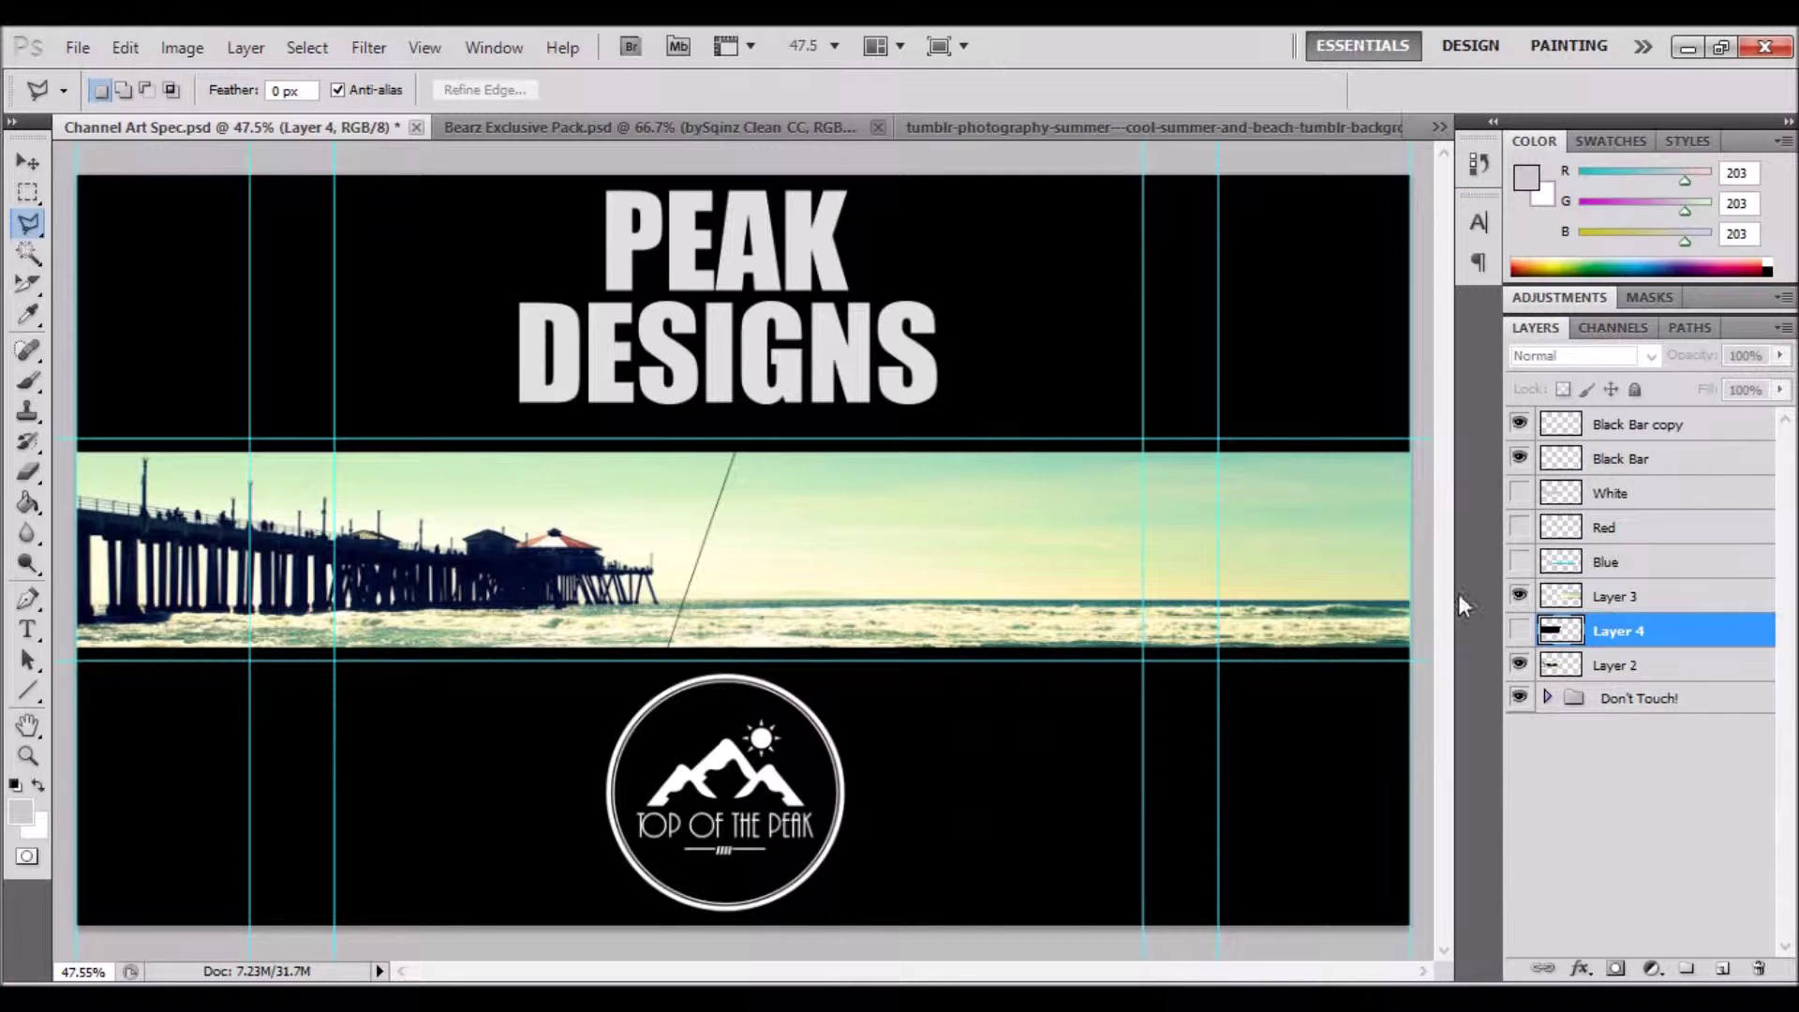
pyautogui.click(1519, 630)
pyautogui.doubleClick(1546, 637)
pyautogui.click(1693, 303)
# Darken the photo's left section with a black Multiply Satin effect on Layer 2, adjusting its distance and opacity.
pyautogui.doubleClick(1593, 637)
pyautogui.click(1076, 536)
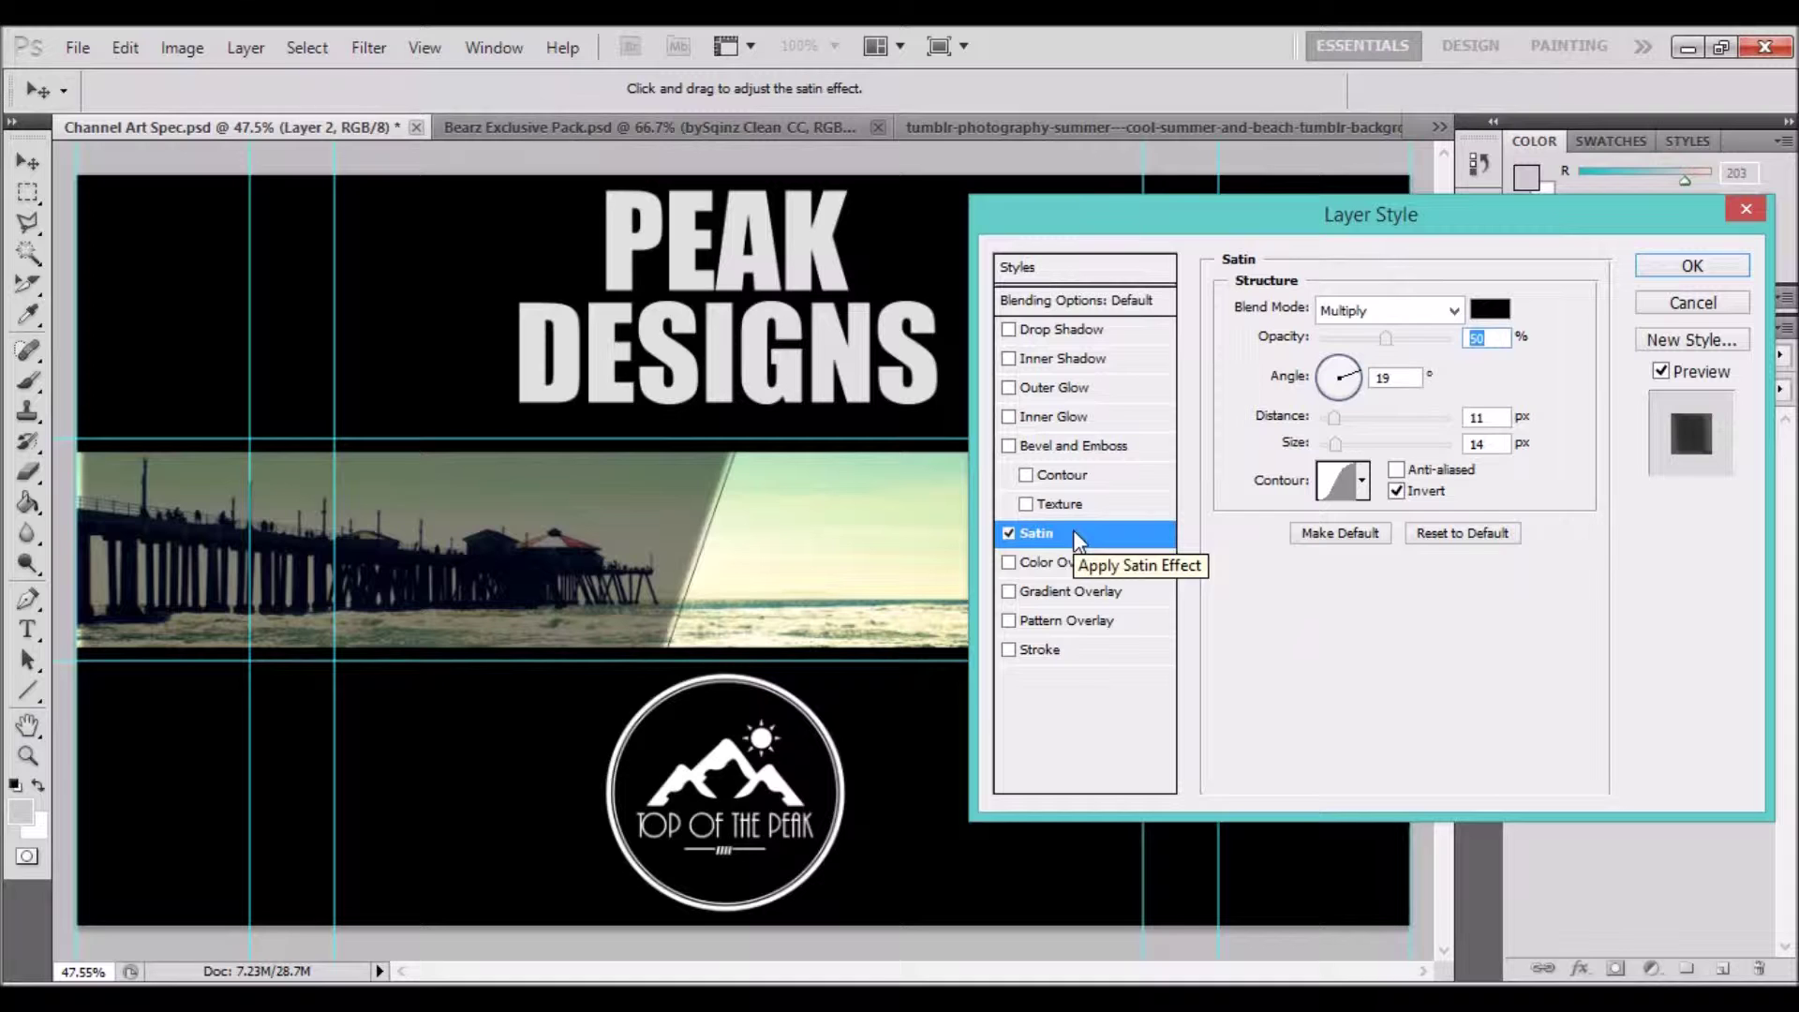
pyautogui.moveTo(1334, 418); pyautogui.dragTo(1313, 435)
pyautogui.moveTo(1385, 342); pyautogui.dragTo(1391, 342)
pyautogui.press('Return')
# Start a black 72 pt Arial text on the photo's bright section and delete the White, Red and Blue layers.
pyautogui.press('l')
pyautogui.click(28, 630)
pyautogui.click(877, 514)
pyautogui.click(525, 90)
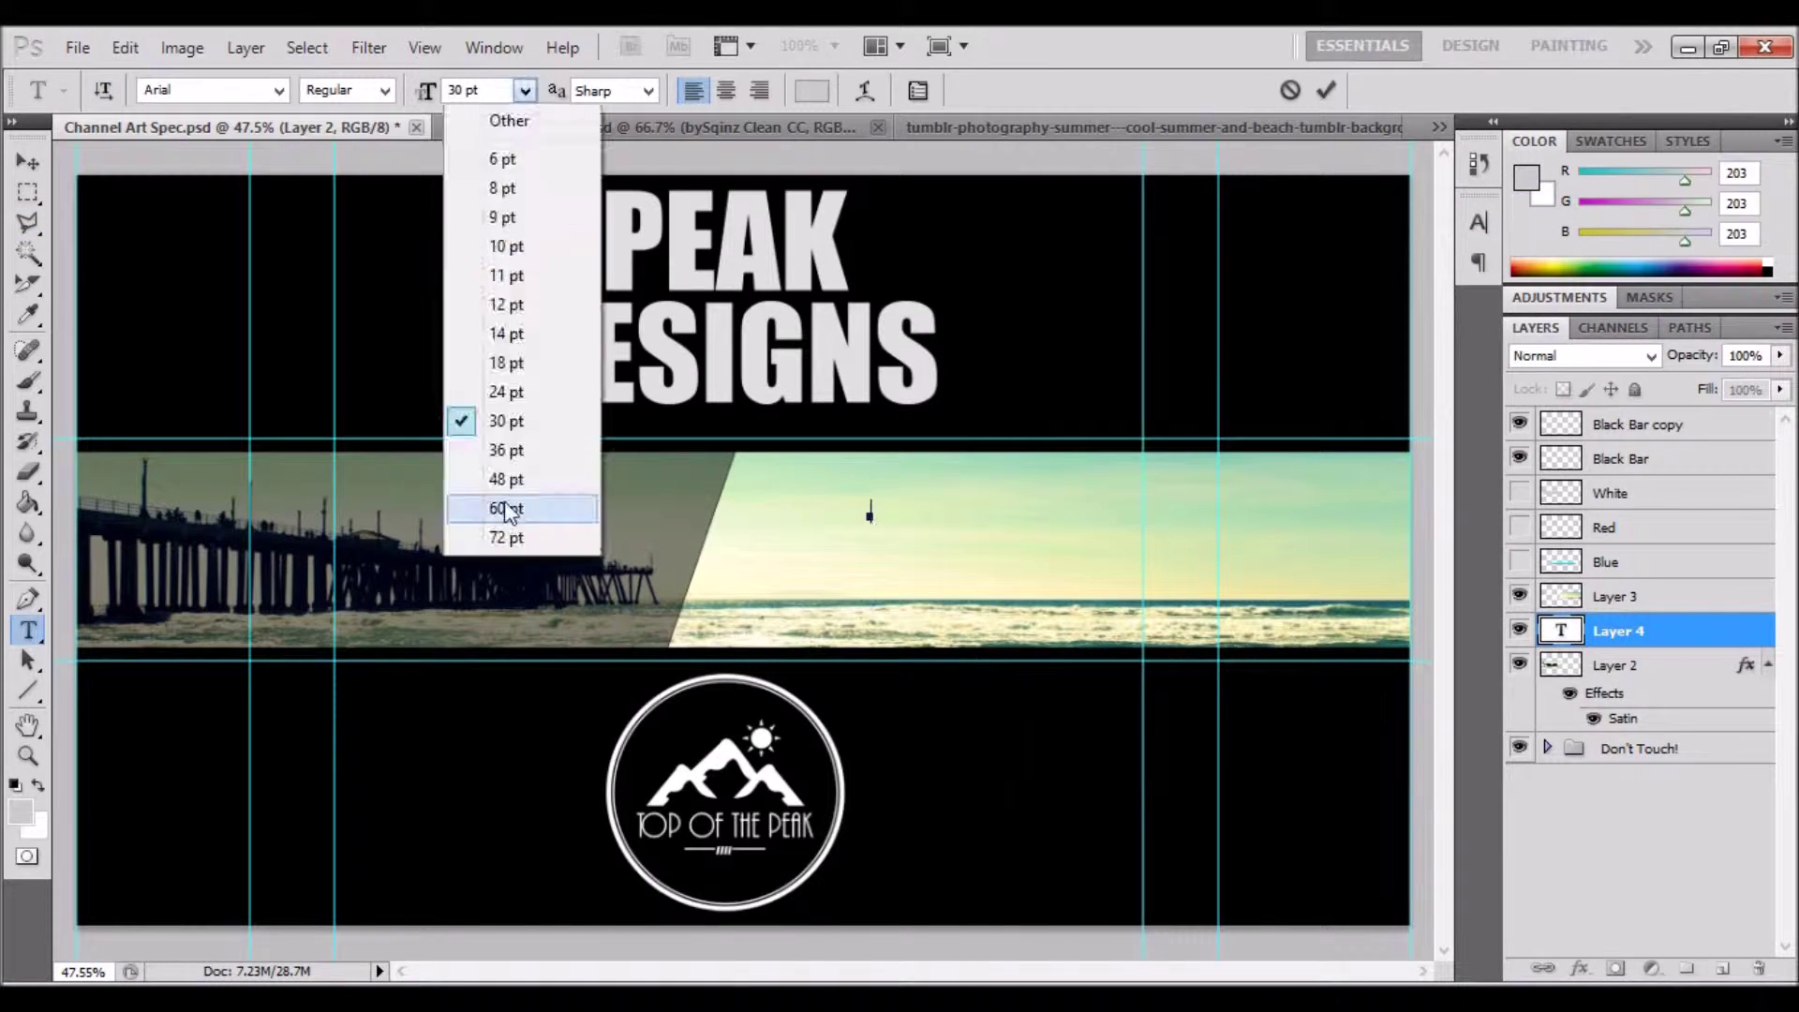
pyautogui.click(497, 547)
pyautogui.click(811, 90)
pyautogui.click(1715, 301)
pyautogui.rightClick(1681, 477)
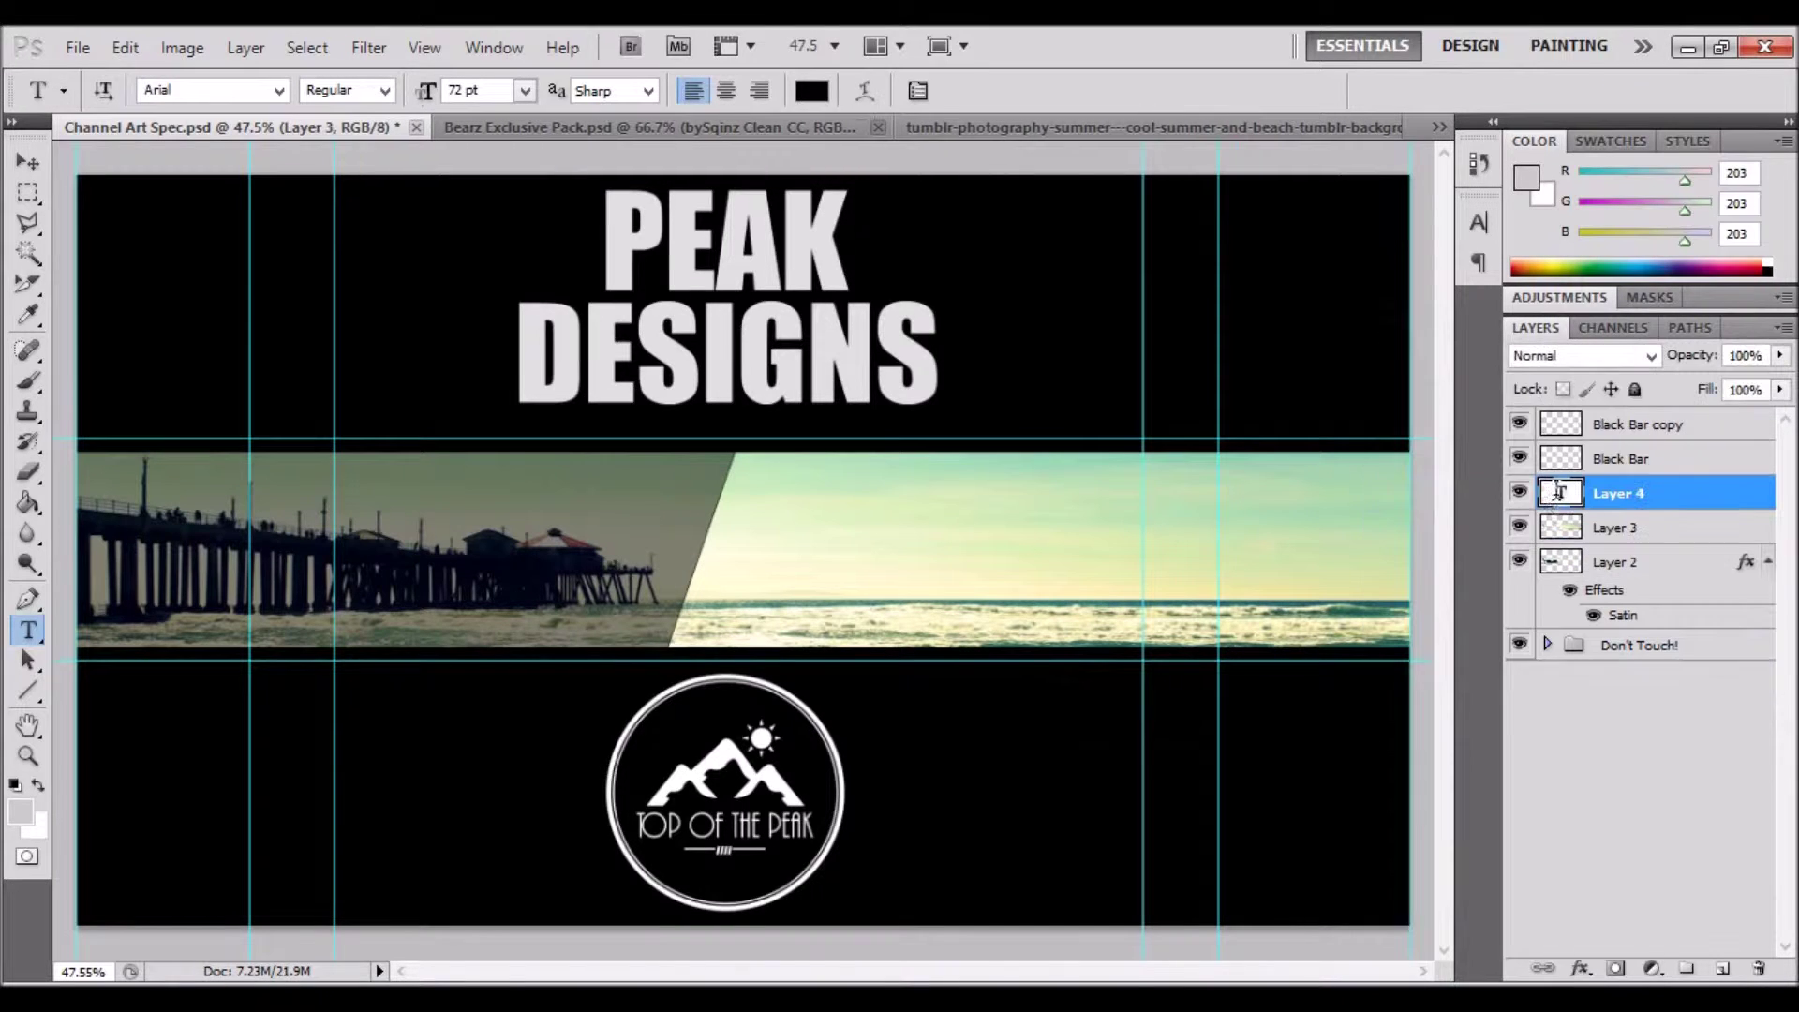
# Enter the title J-RUSH in capitals and position it beside the slanted edge in the bright section.
pyautogui.doubleClick(1557, 494)
pyautogui.write('J-Rush Music')
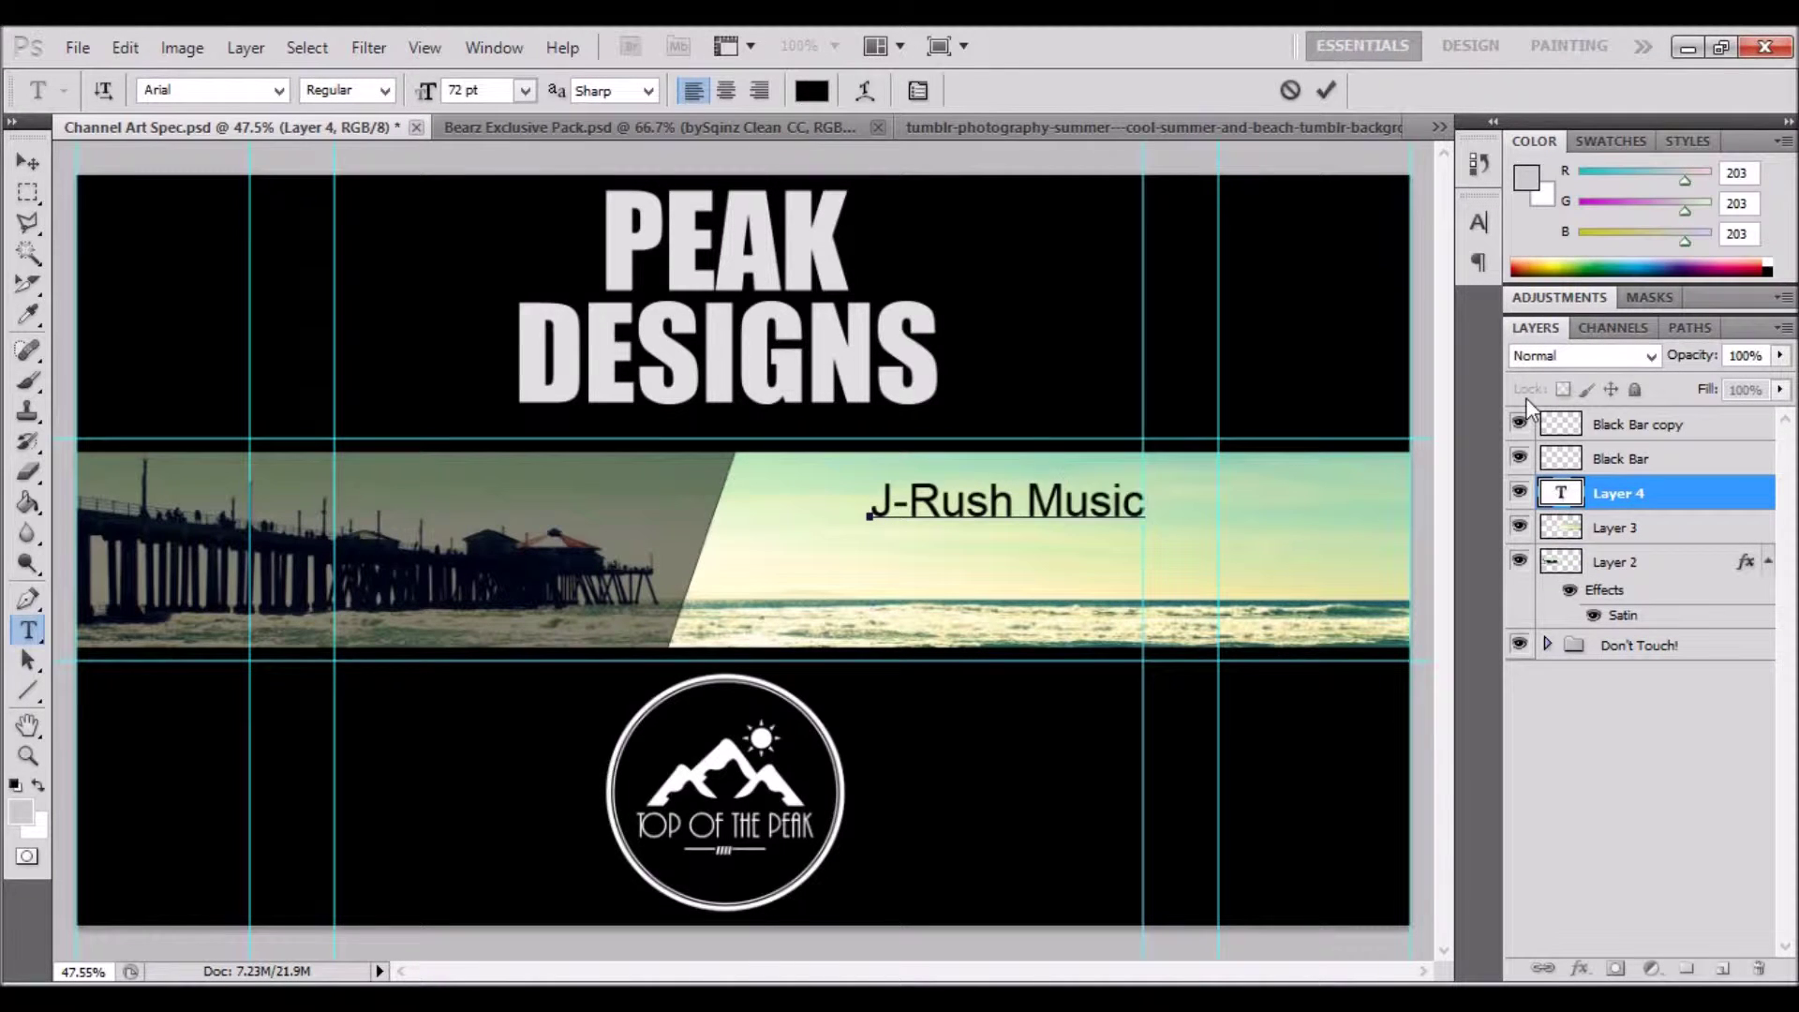
pyautogui.moveTo(994, 574); pyautogui.dragTo(972, 584)
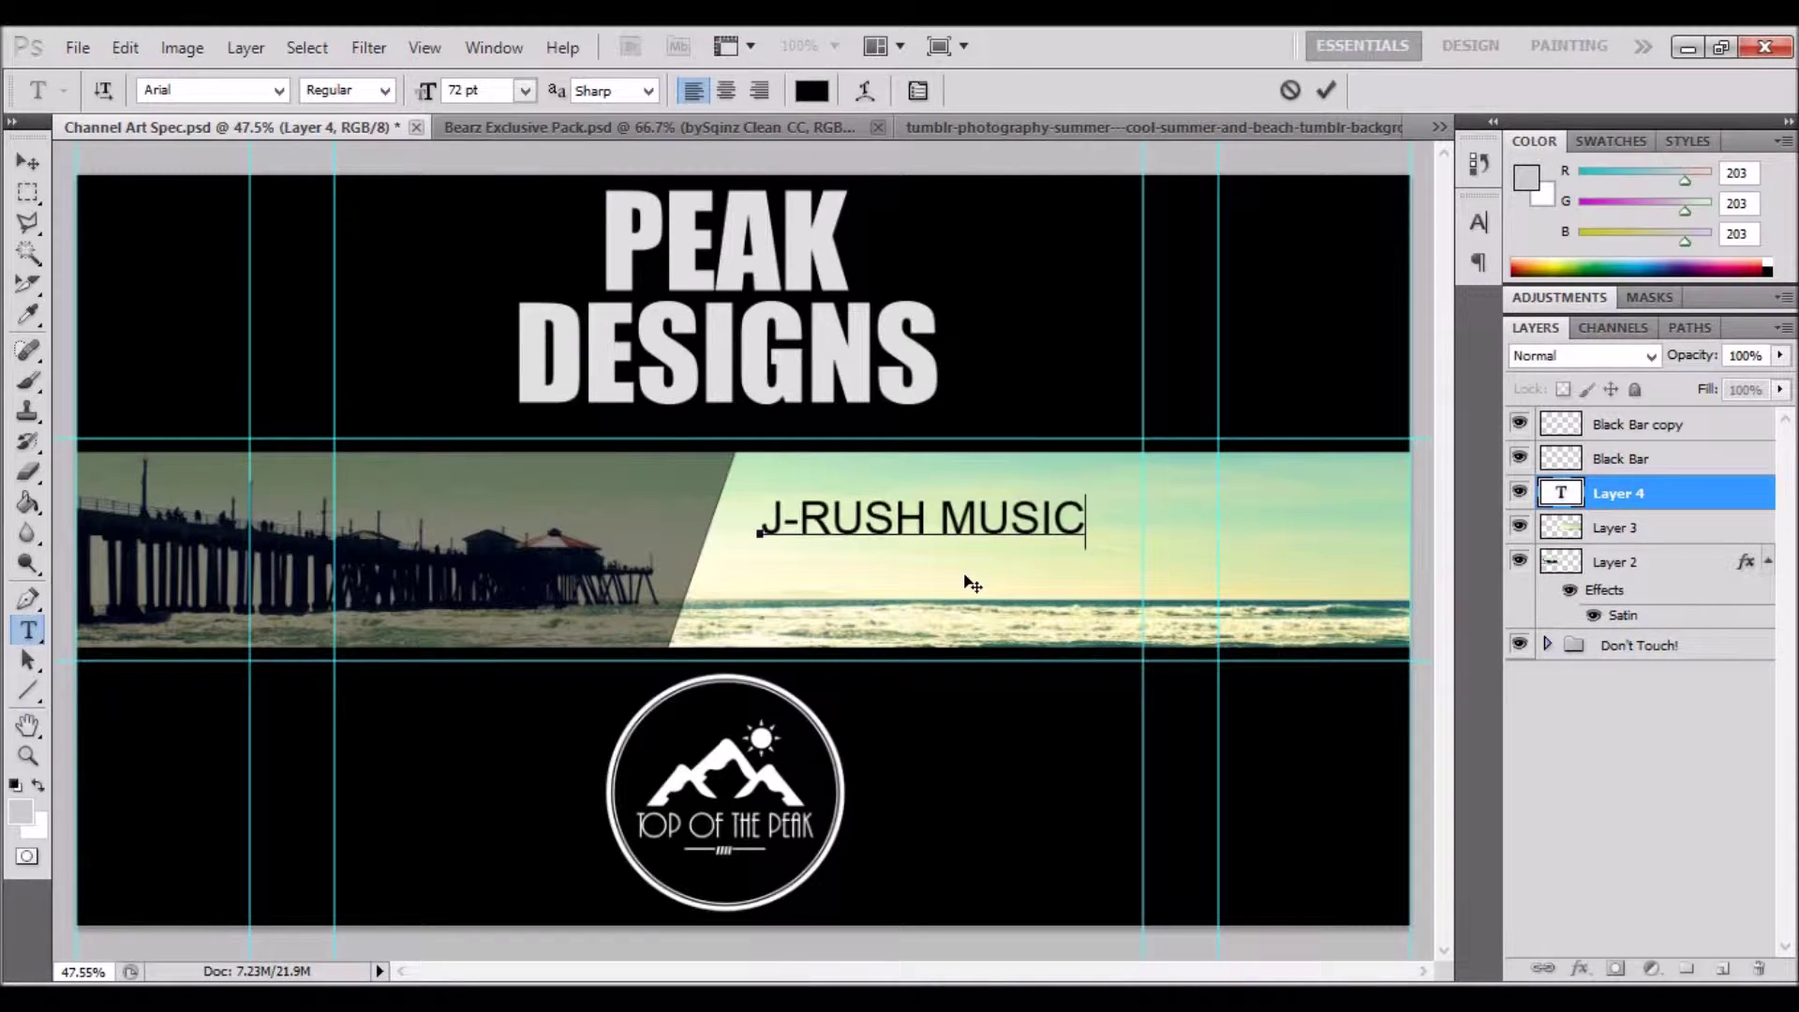
pyautogui.moveTo(907, 583); pyautogui.dragTo(916, 588)
# Add the line OFFICIAL MUSIC CHANNEL OF above J-RUSH and reduce its size to 18 pt.
pyautogui.click(810, 478)
pyautogui.click(526, 90)
pyautogui.click(521, 448)
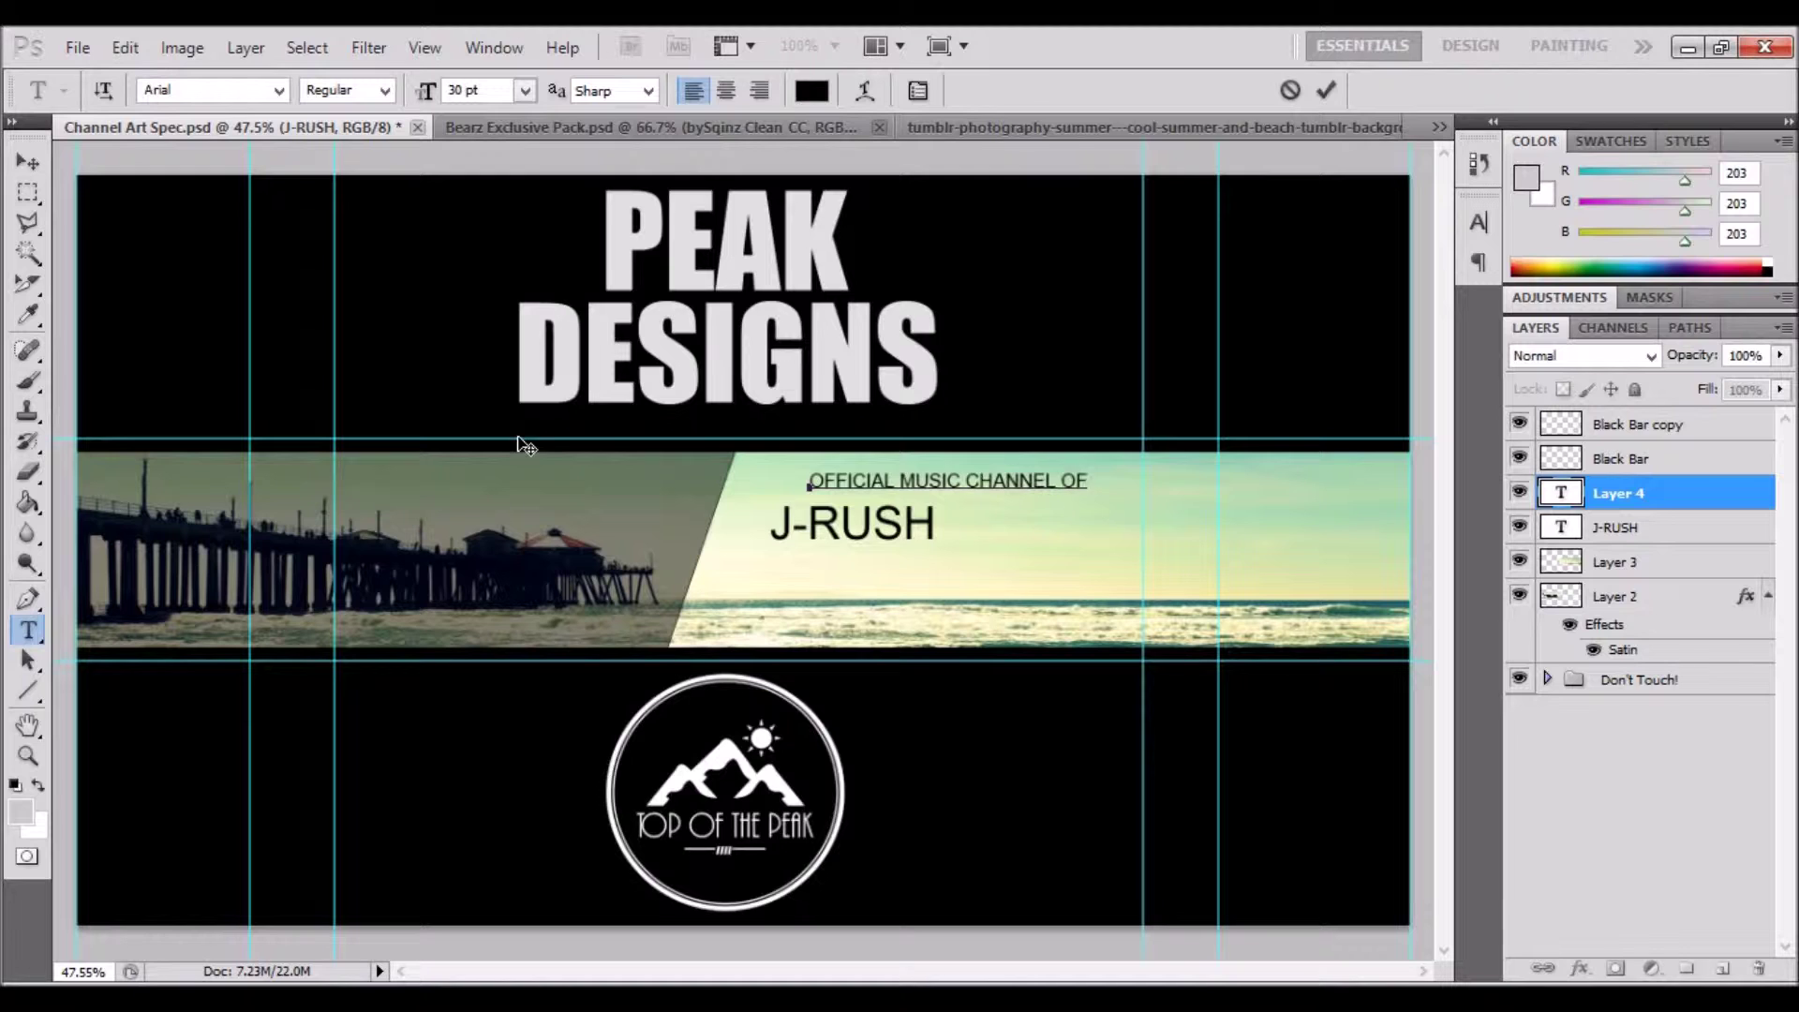
pyautogui.moveTo(1000, 480); pyautogui.dragTo(1087, 481)
pyautogui.click(526, 90)
pyautogui.click(521, 416)
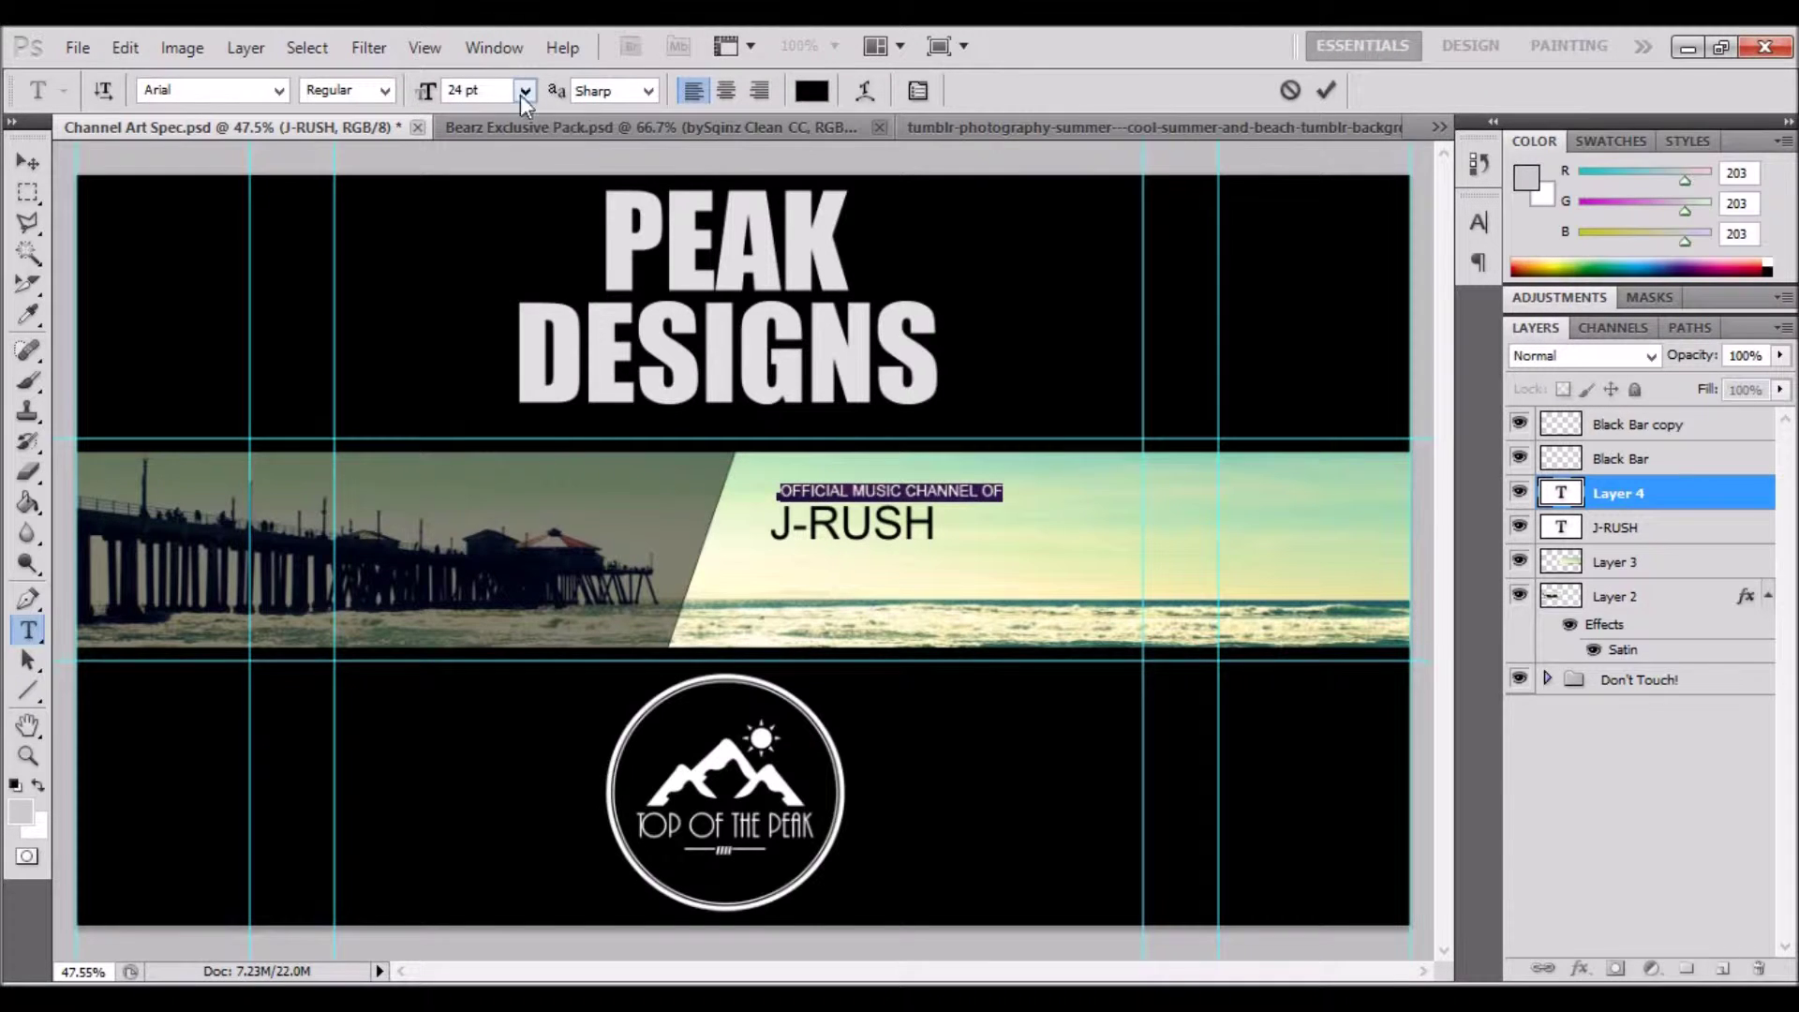
pyautogui.click(526, 90)
pyautogui.click(521, 384)
# Widen the letter spacing of the J-RUSH title.
pyautogui.click(1479, 222)
pyautogui.doubleClick(1562, 527)
pyautogui.click(1434, 314)
pyautogui.click(1396, 710)
pyautogui.click(1406, 213)
# Move the OFFICIAL MUSIC CHANNEL OF line down so it sits directly above the J-RUSH title.
pyautogui.click(1674, 493)
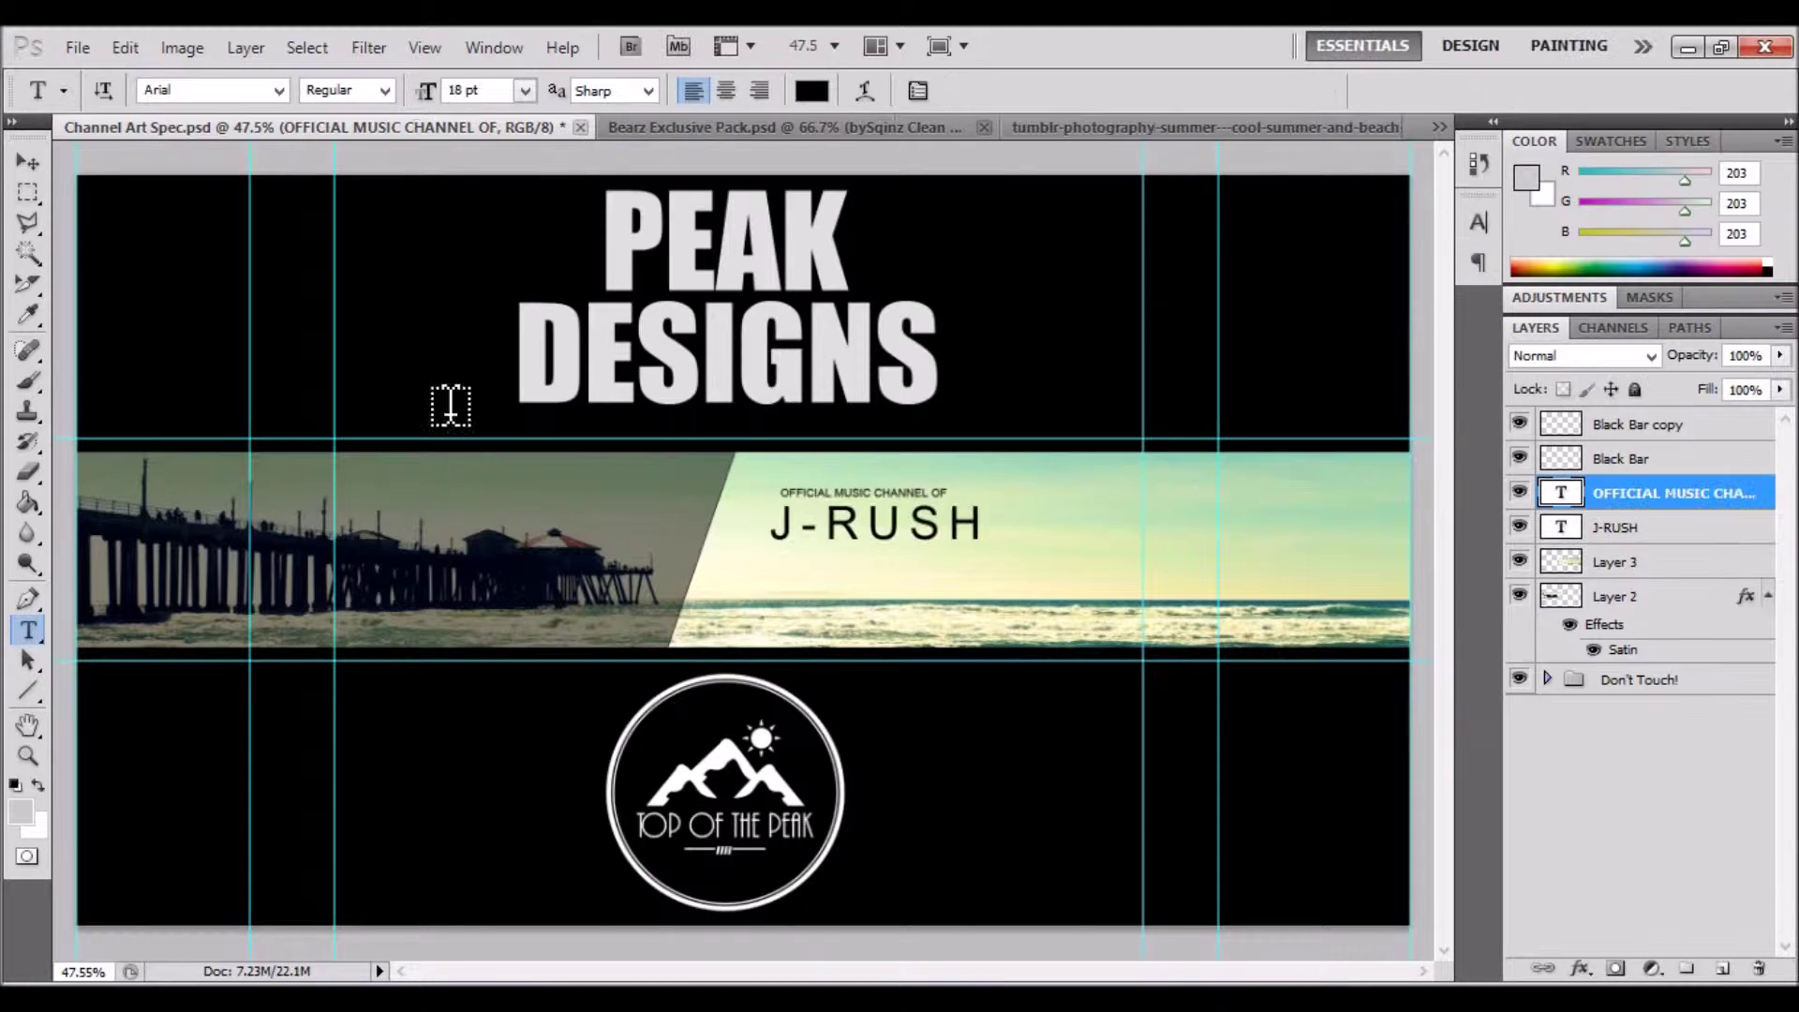
pyautogui.press('v')
pyautogui.click(845, 543)
pyautogui.moveTo(777, 491); pyautogui.dragTo(786, 506)
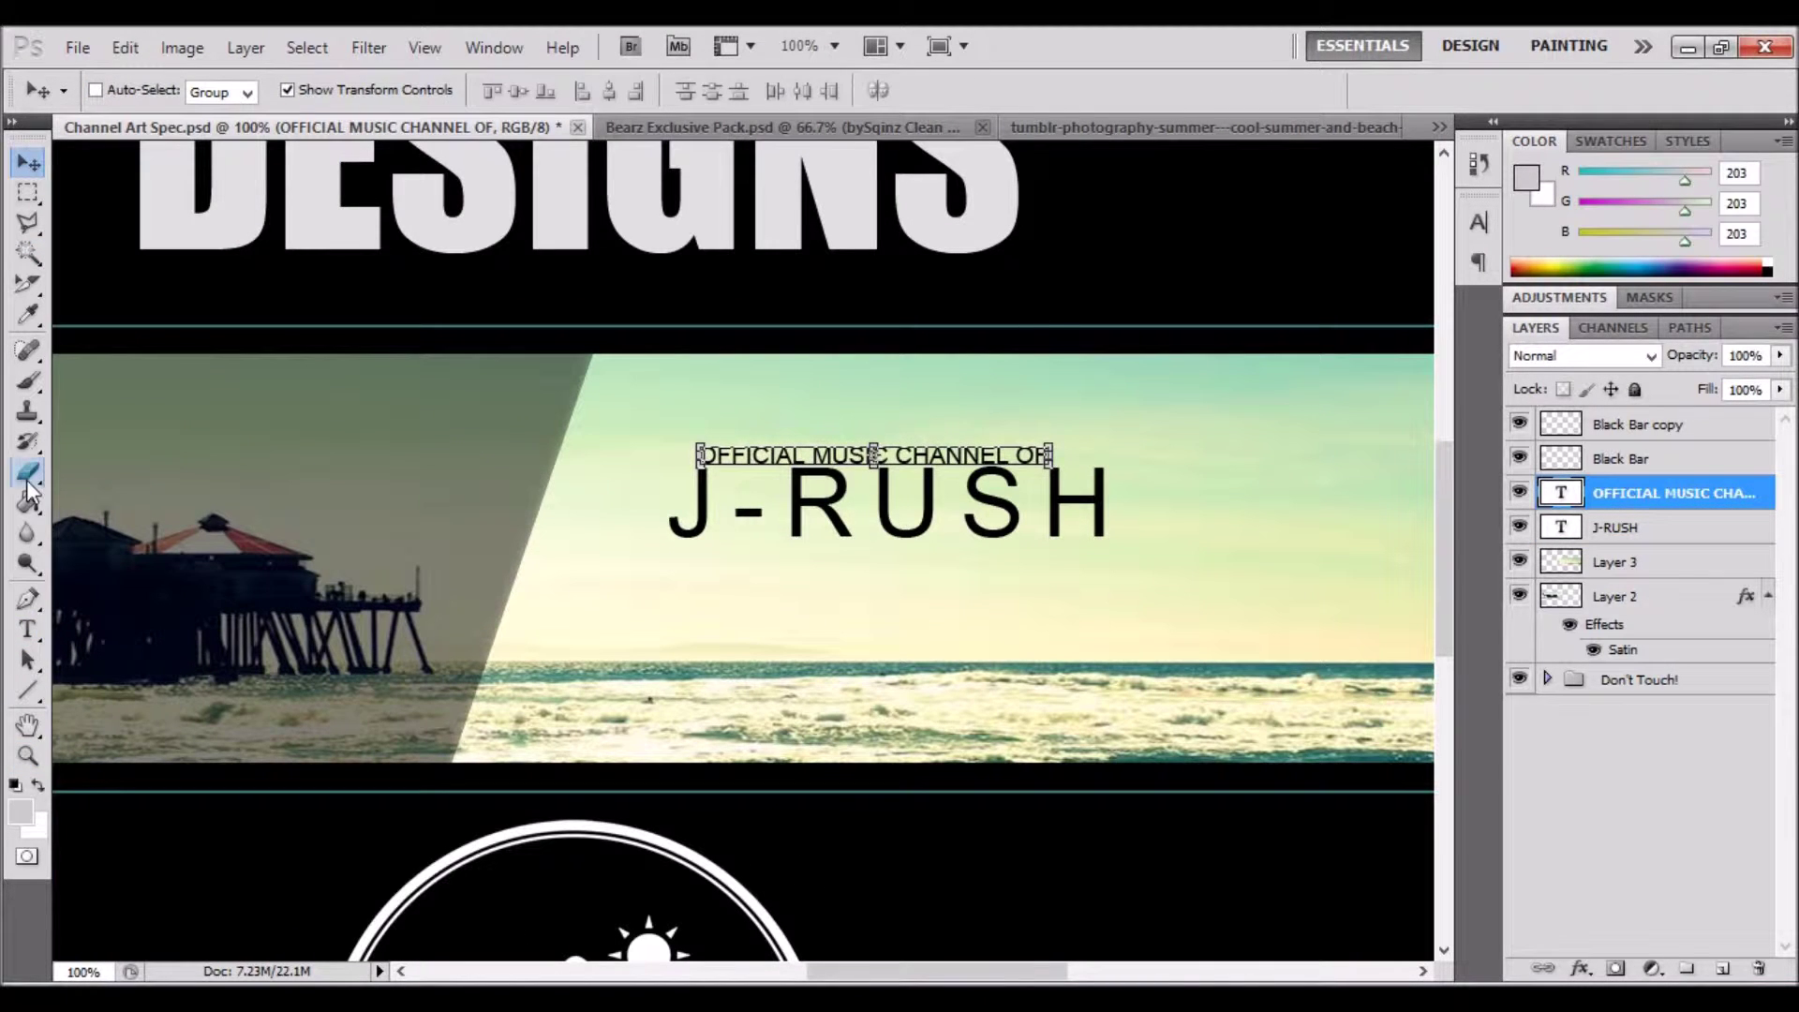
# Duplicate the Black Bar copy layer as Black Bar copy 2.
pyautogui.click(1692, 561)
pyautogui.click(1659, 491)
pyautogui.click(1703, 565)
pyautogui.rightClick(1650, 424)
pyautogui.click(1488, 470)
pyautogui.press('Return')
# Shorten the duplicated bar to about the tagline's width and place it between the tagline and J-RUSH.
pyautogui.moveTo(575, 340); pyautogui.dragTo(774, 605)
pyautogui.hotkey('ctrl', 't')
pyautogui.moveTo(58, 611); pyautogui.dragTo(735, 495)
pyautogui.moveTo(939, 487); pyautogui.dragTo(1059, 487)
pyautogui.moveTo(877, 503); pyautogui.dragTo(881, 473)
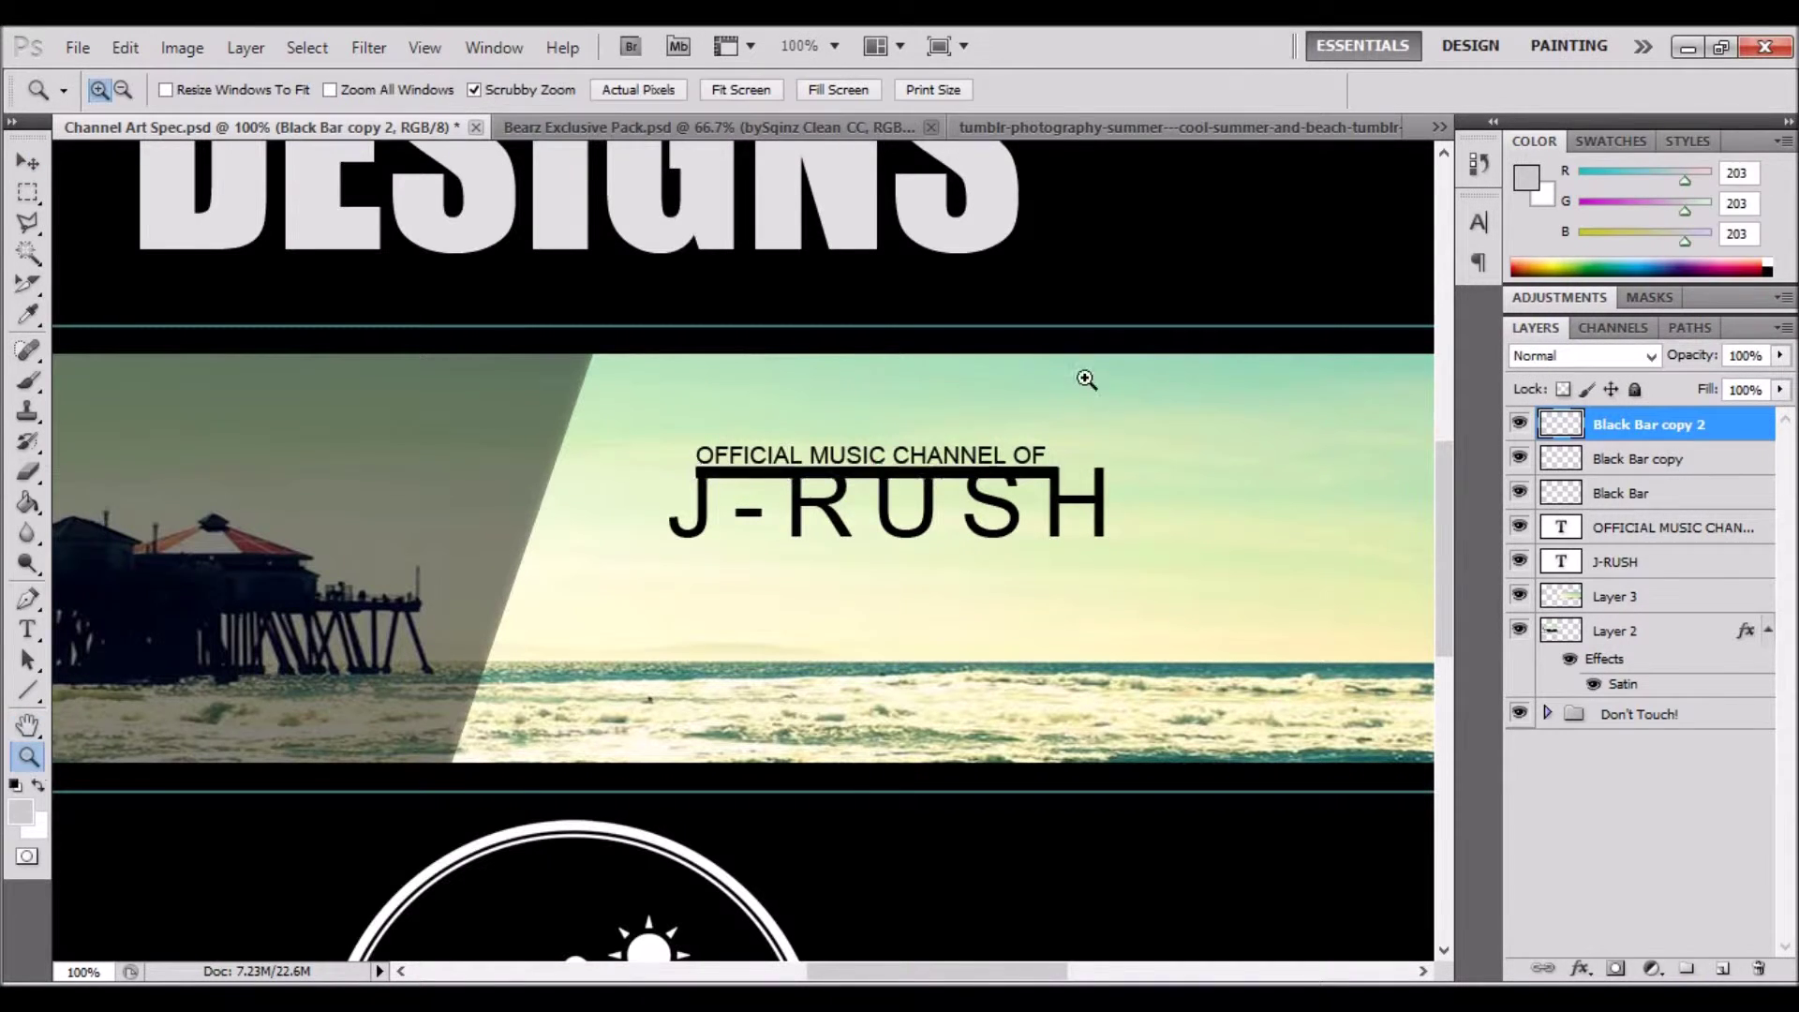
pyautogui.moveTo(1084, 382); pyautogui.dragTo(1134, 380)
pyautogui.moveTo(922, 234); pyautogui.dragTo(1166, 230)
pyautogui.press('Return')
# Align the short bar with the tagline's start and thin it to 48.15% of its height.
pyautogui.click(1615, 596)
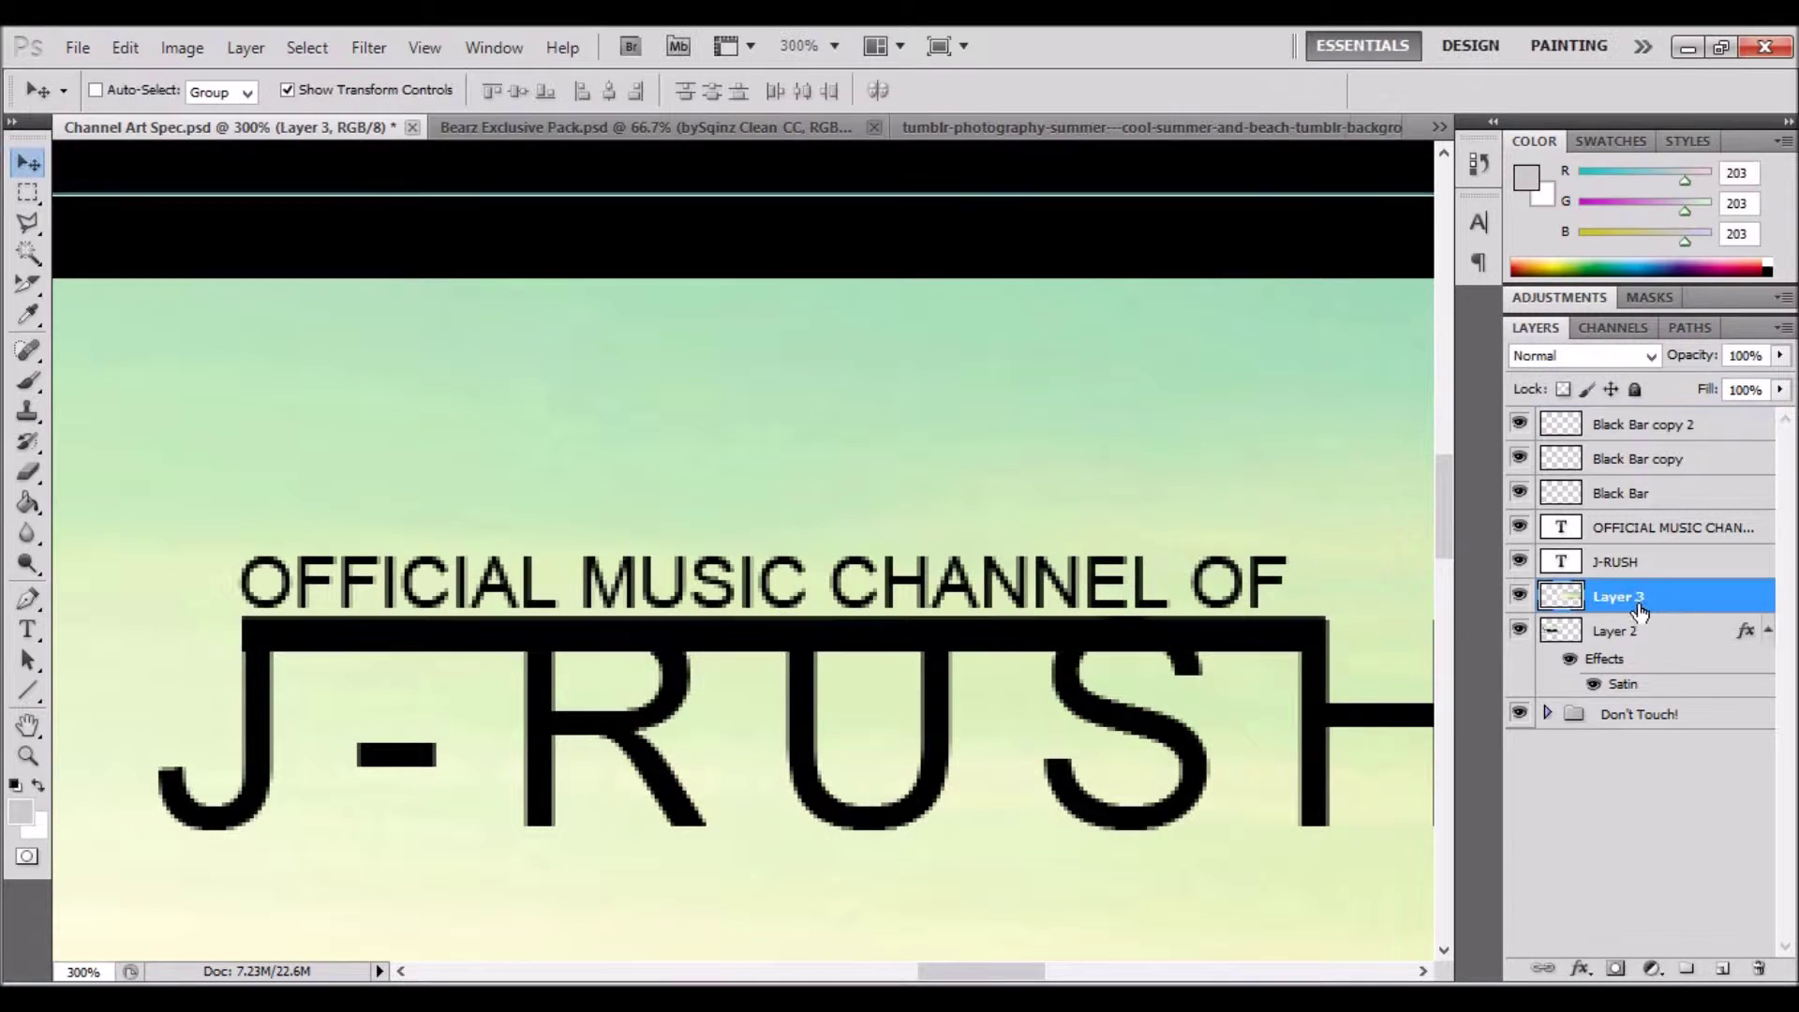
pyautogui.click(1649, 425)
pyautogui.hotkey('ctrl', 't')
pyautogui.moveTo(243, 634); pyautogui.dragTo(241, 634)
pyautogui.click(1325, 89)
pyautogui.click(1646, 425)
pyautogui.hotkey('ctrl', 't')
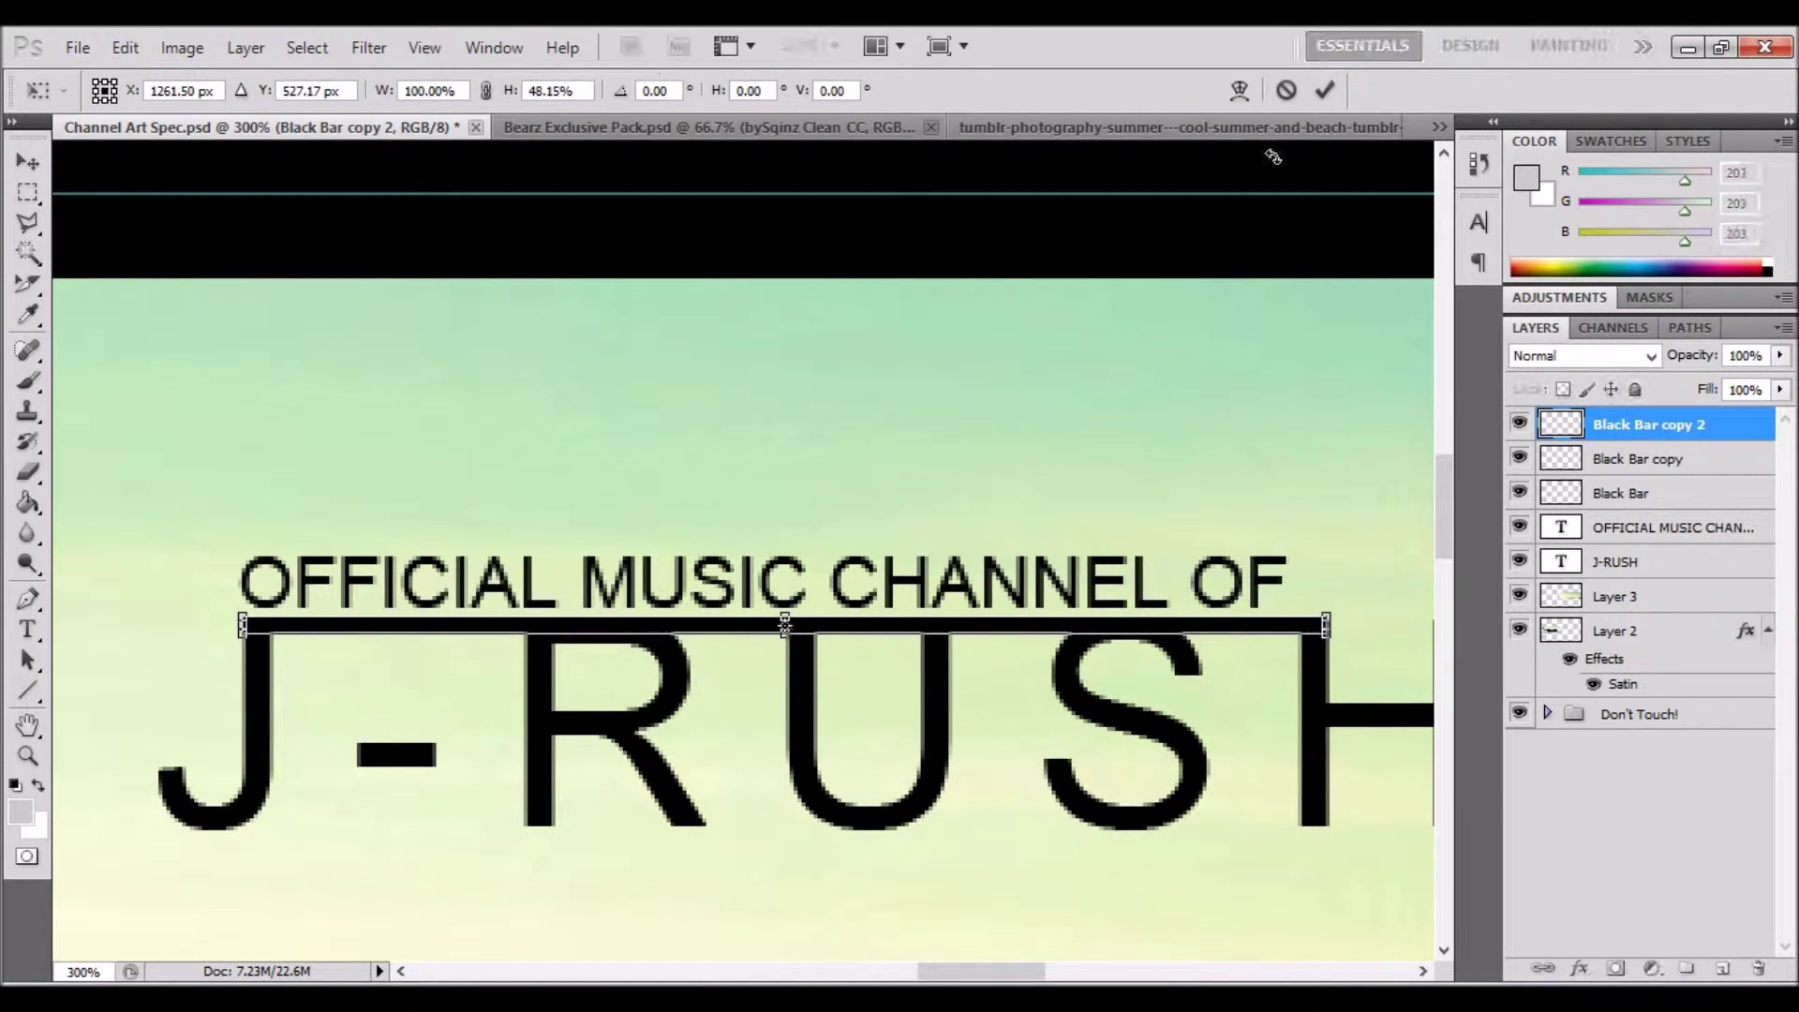
pyautogui.press('Return')
pyautogui.press('z')
pyautogui.hotkey('ctrl', '0')
pyautogui.click(784, 611)
pyautogui.hotkey('ctrl', '0')
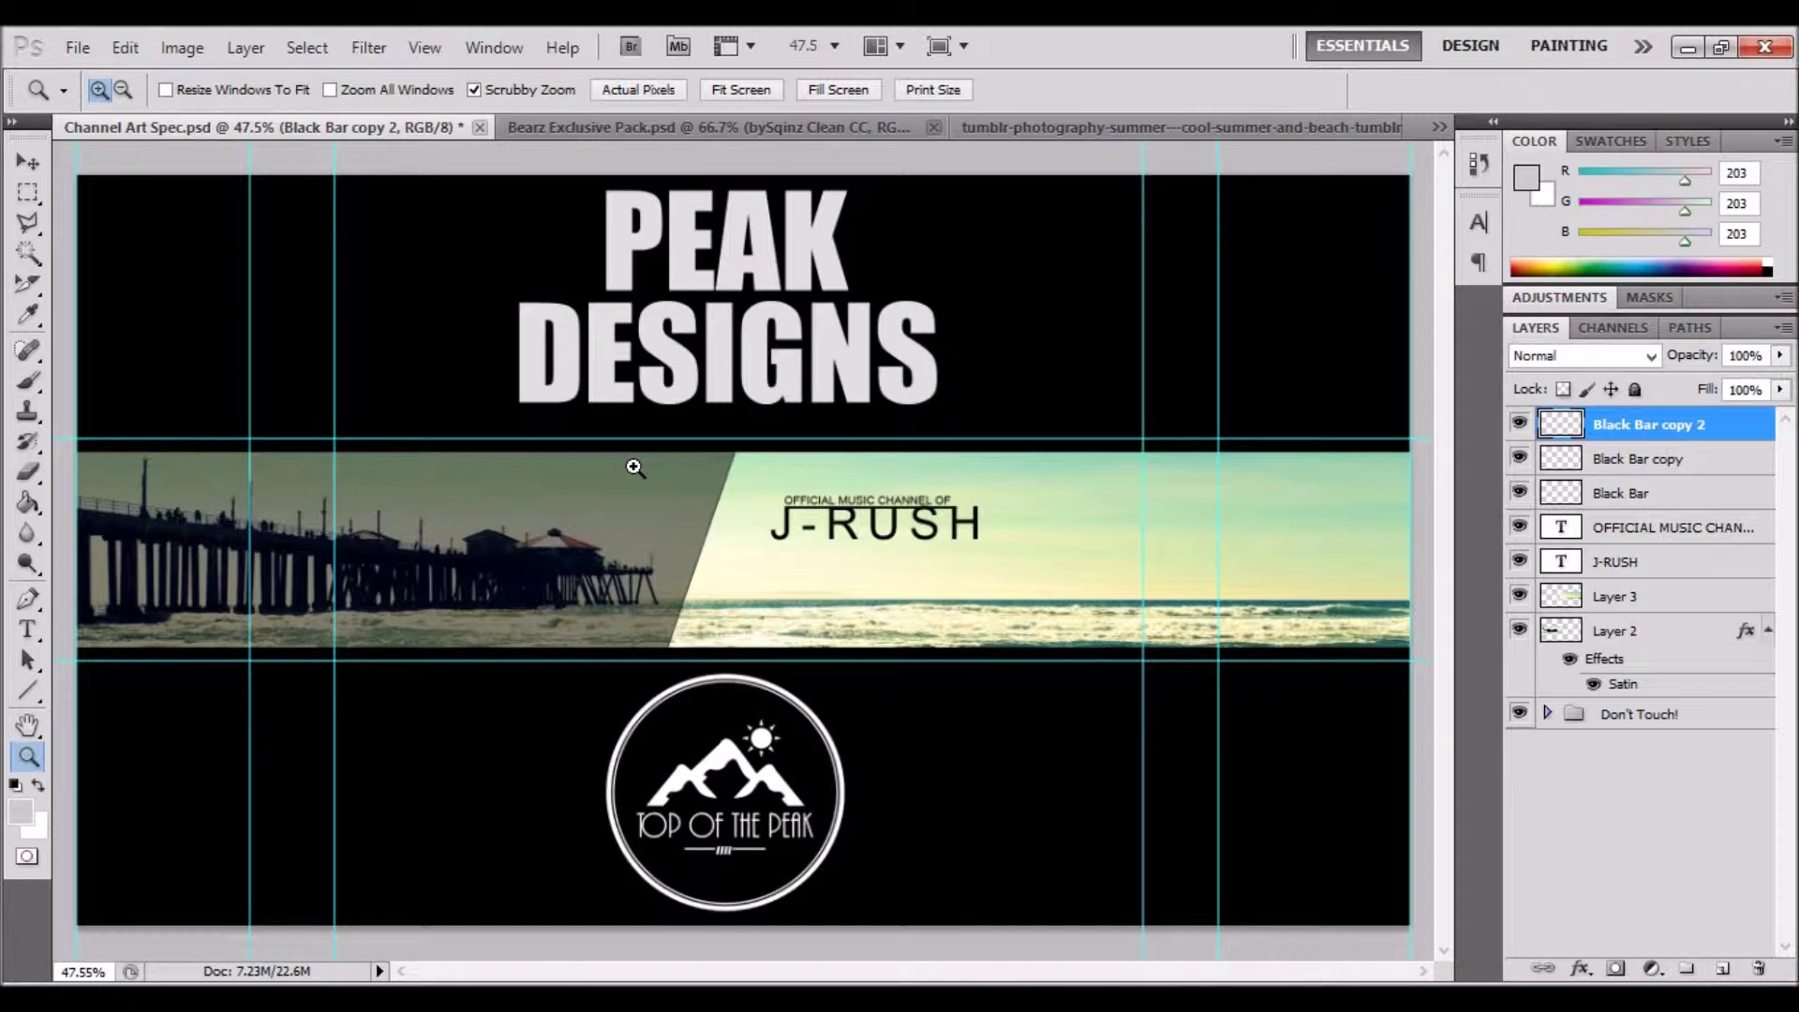
# Open Twitter_logo_blue.png from the Downloads folder and return to Channel Art Spec.psd.
pyautogui.press('v')
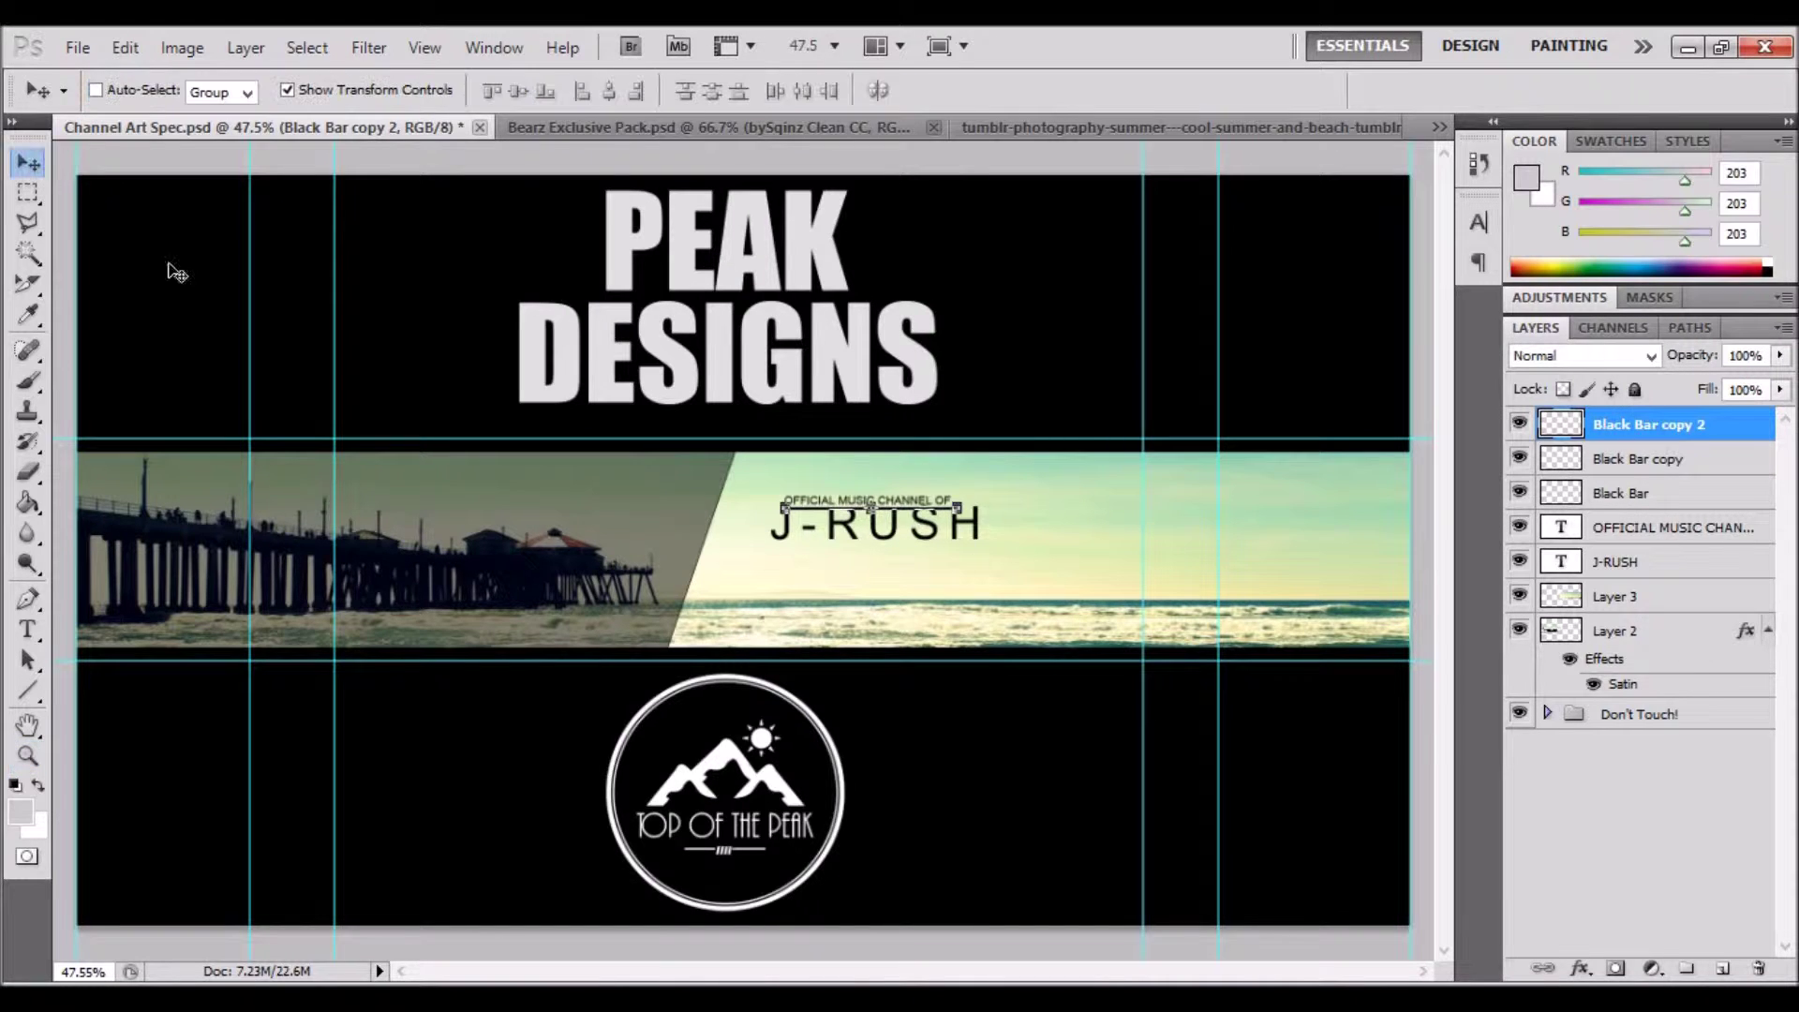
pyautogui.hotkey('ctrl', 'o')
pyautogui.scroll(-5, 1005, 429)
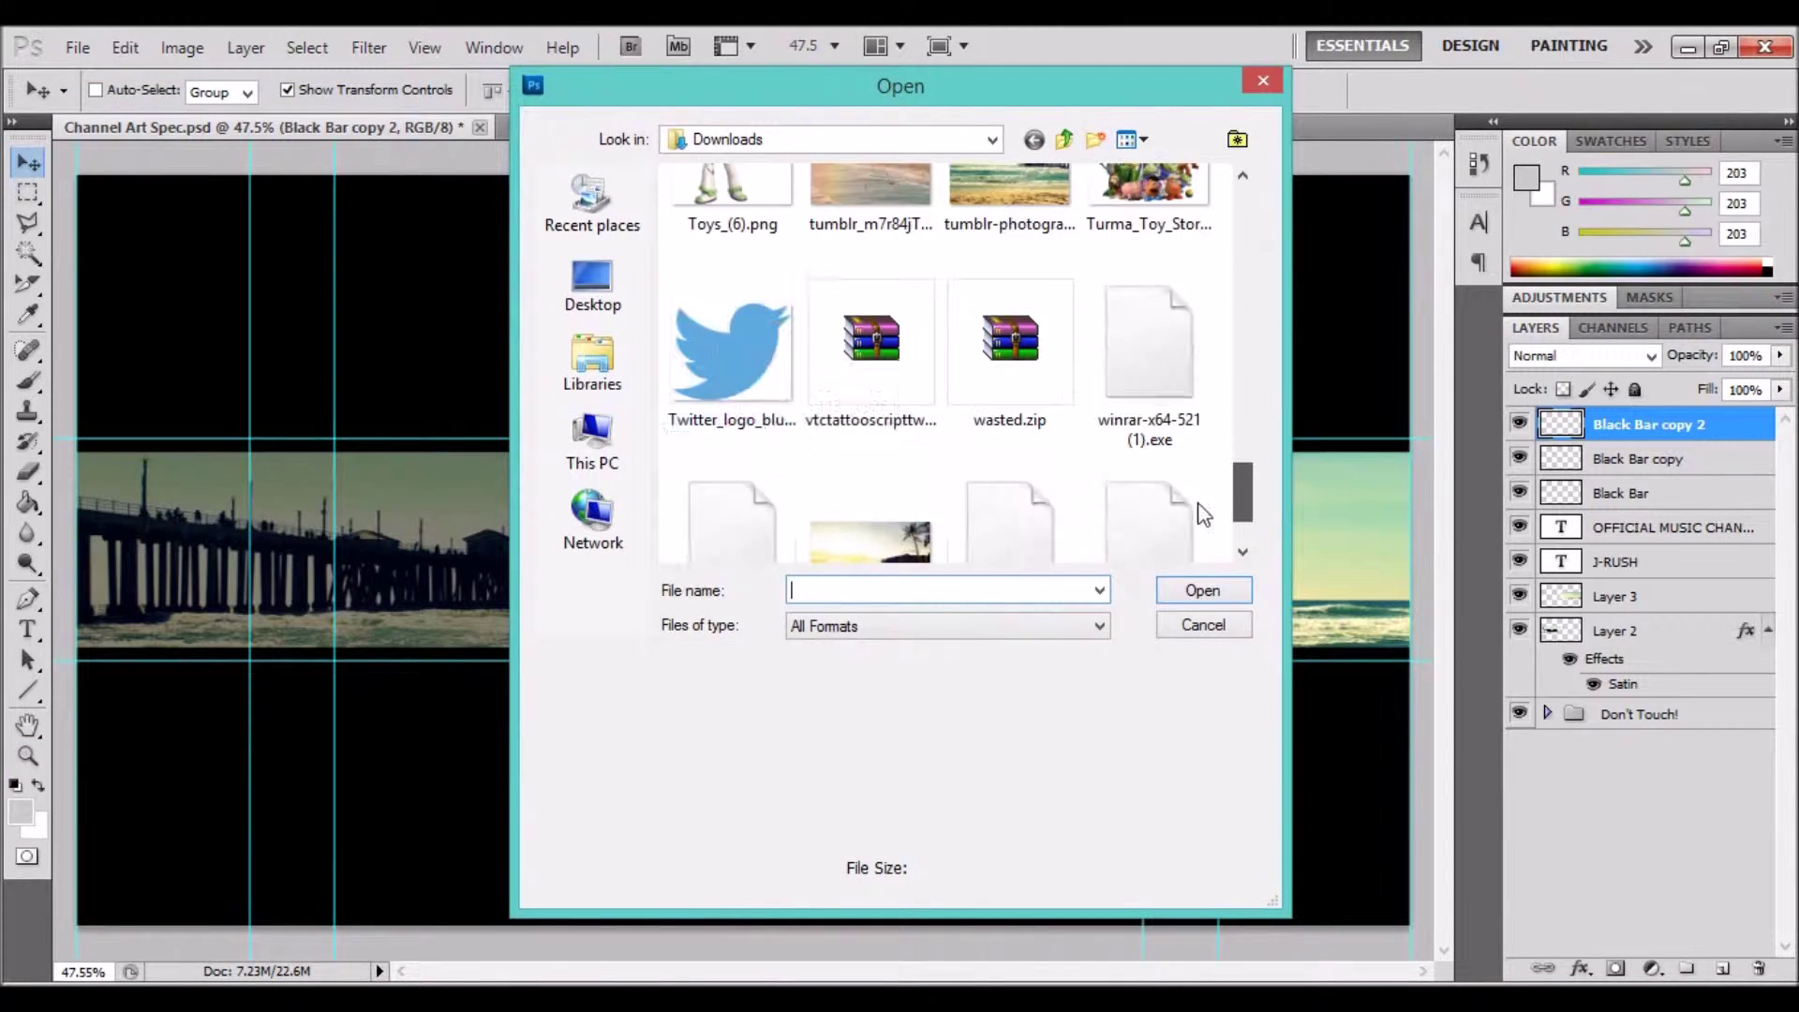
pyautogui.doubleClick(740, 281)
pyautogui.click(254, 127)
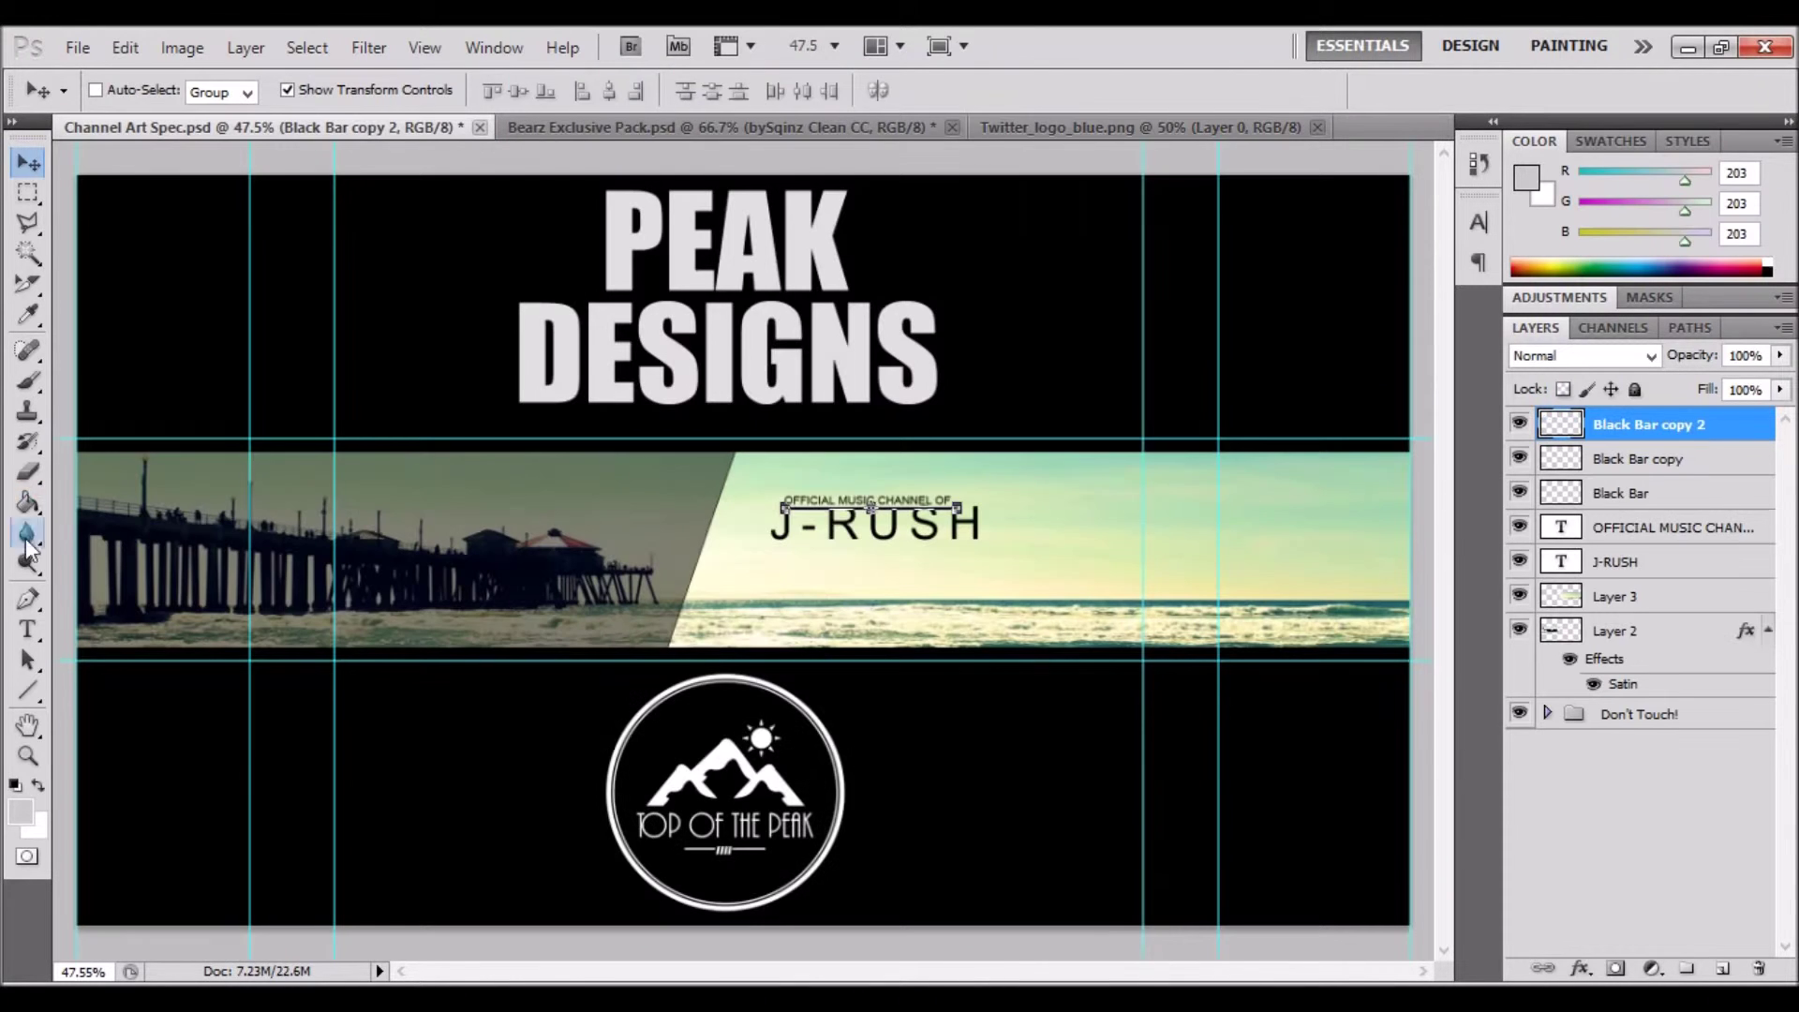
# Draw a rectangular selection below the J-RUSH title on a new layer and fill it with black.
pyautogui.click(1722, 968)
pyautogui.press('m')
pyautogui.moveTo(774, 562); pyautogui.dragTo(979, 626)
pyautogui.rightClick(980, 626)
pyautogui.click(965, 475)
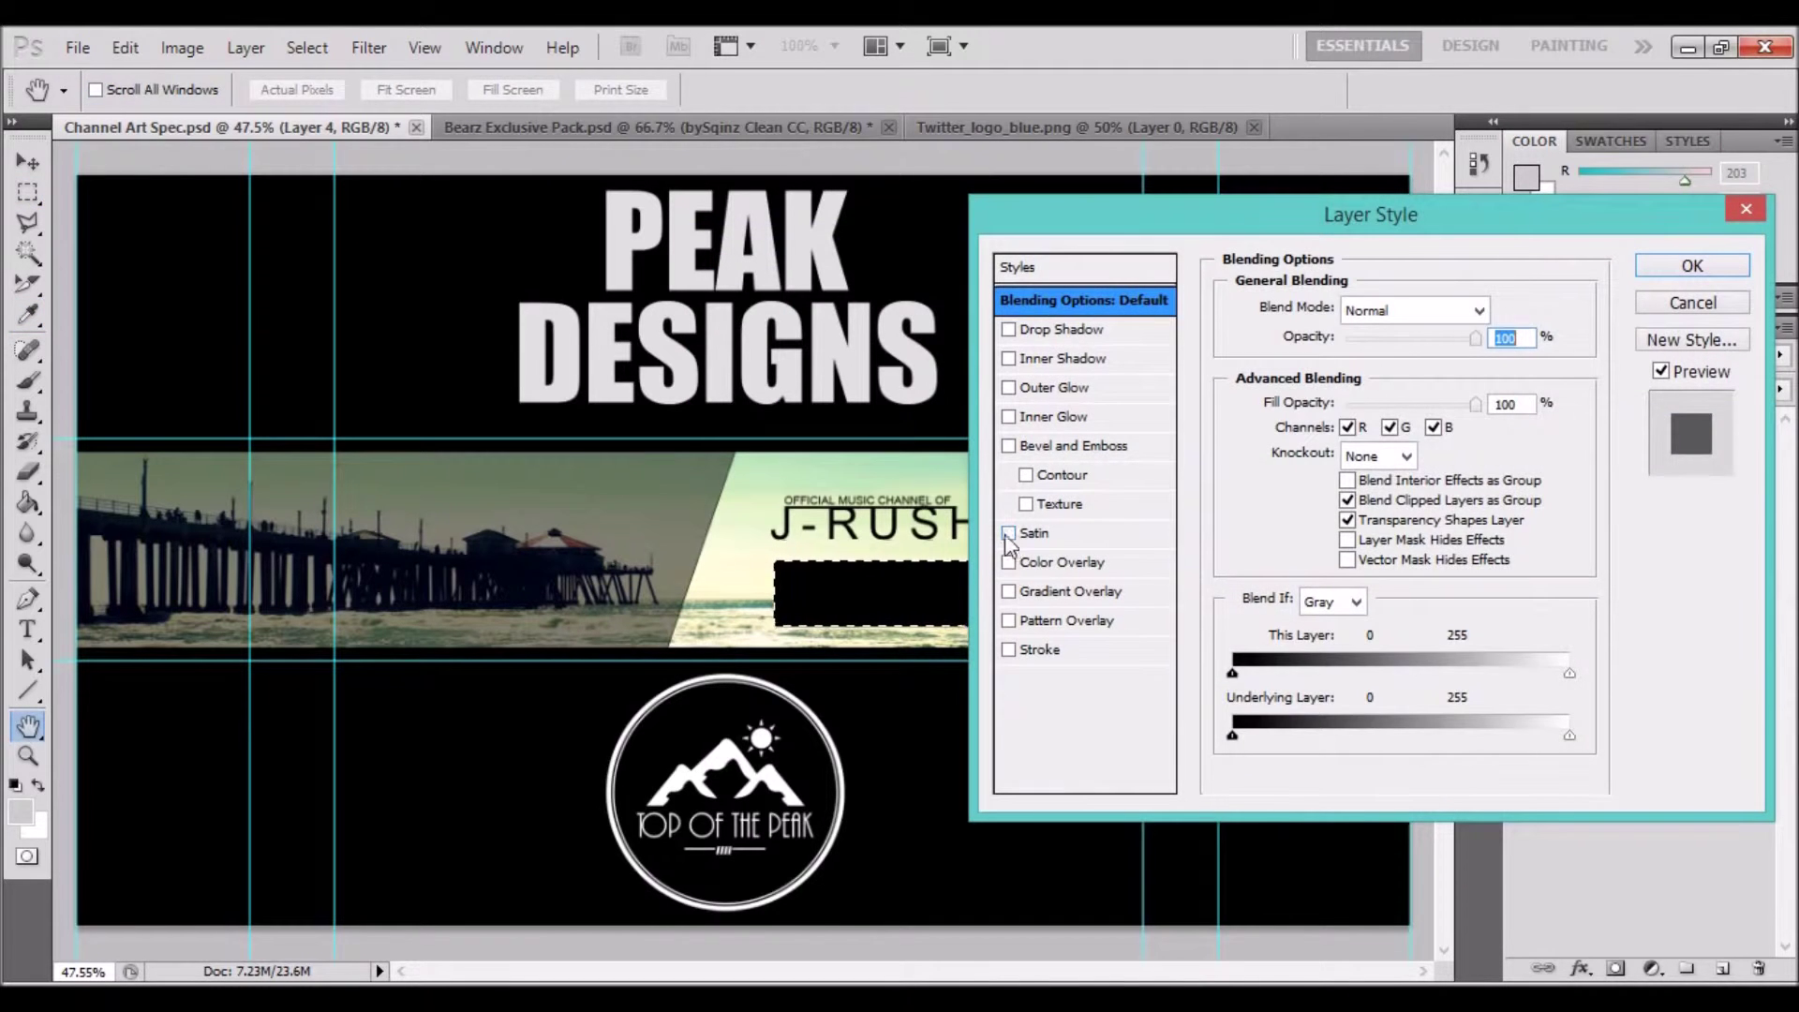
# Give the rectangle a black outside stroke at 100% opacity with Normal blending.
pyautogui.click(1042, 650)
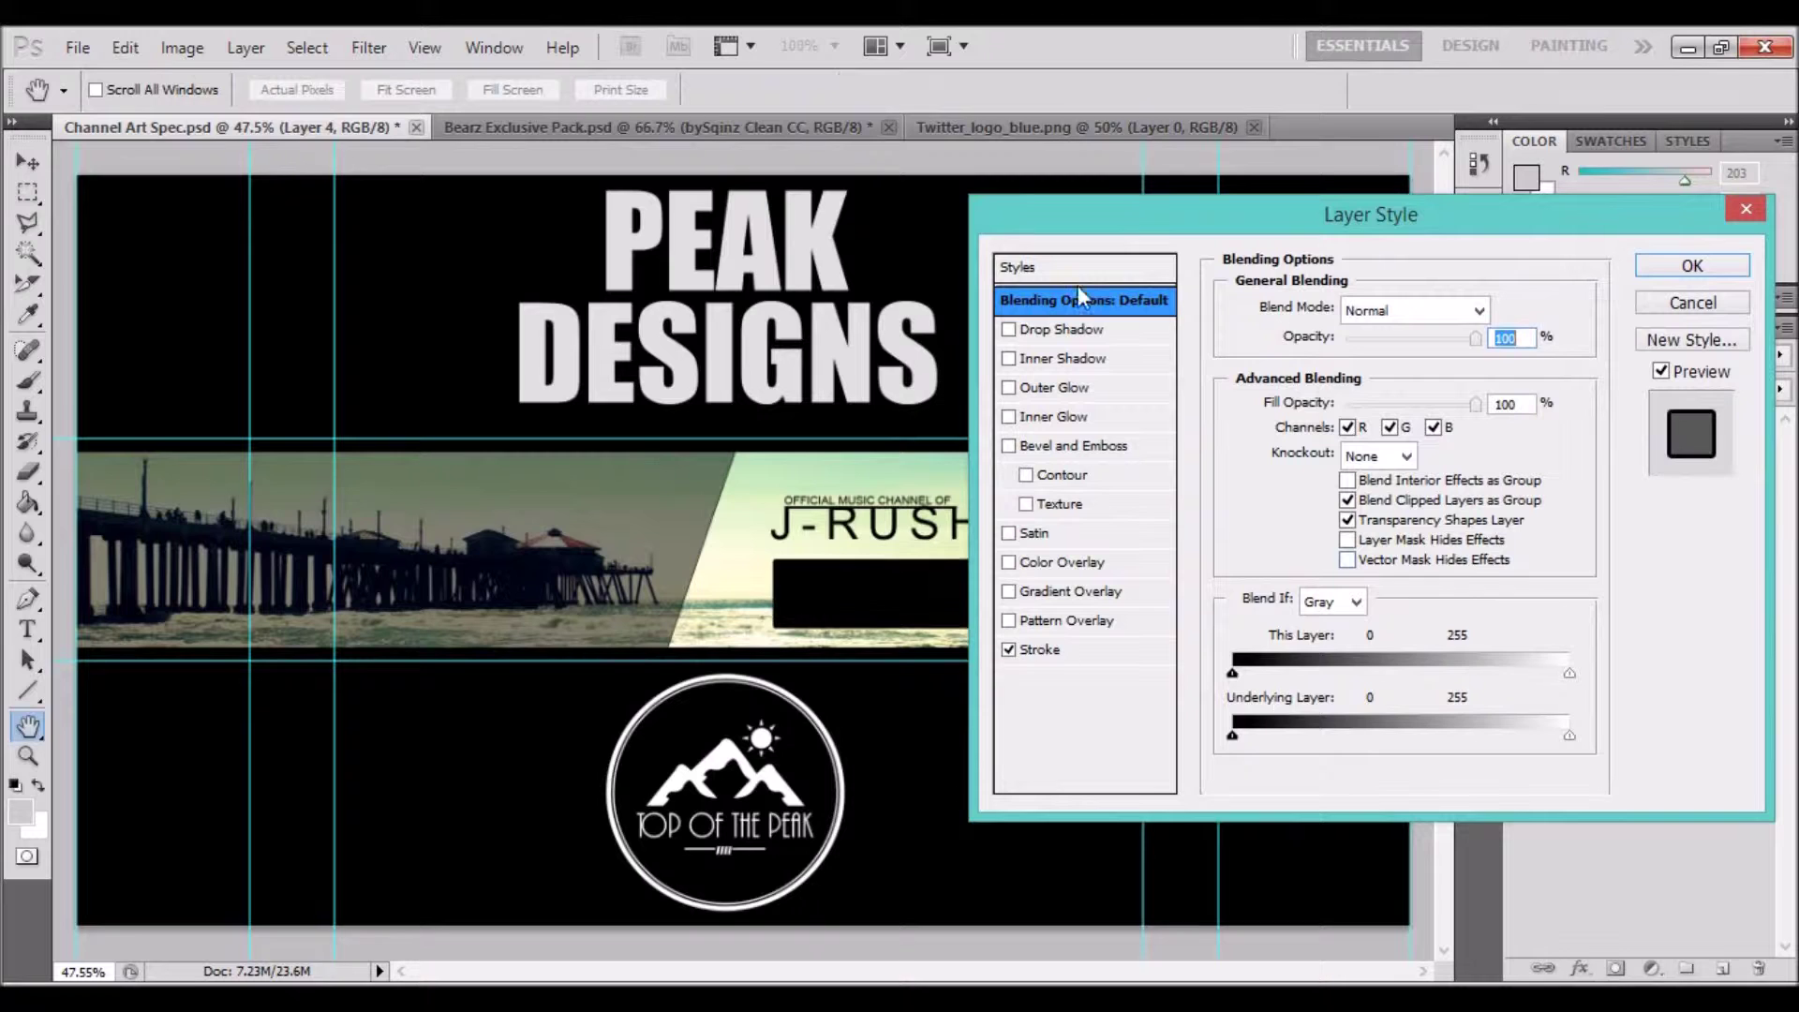
pyautogui.click(1043, 649)
pyautogui.moveTo(1451, 396); pyautogui.dragTo(1413, 402)
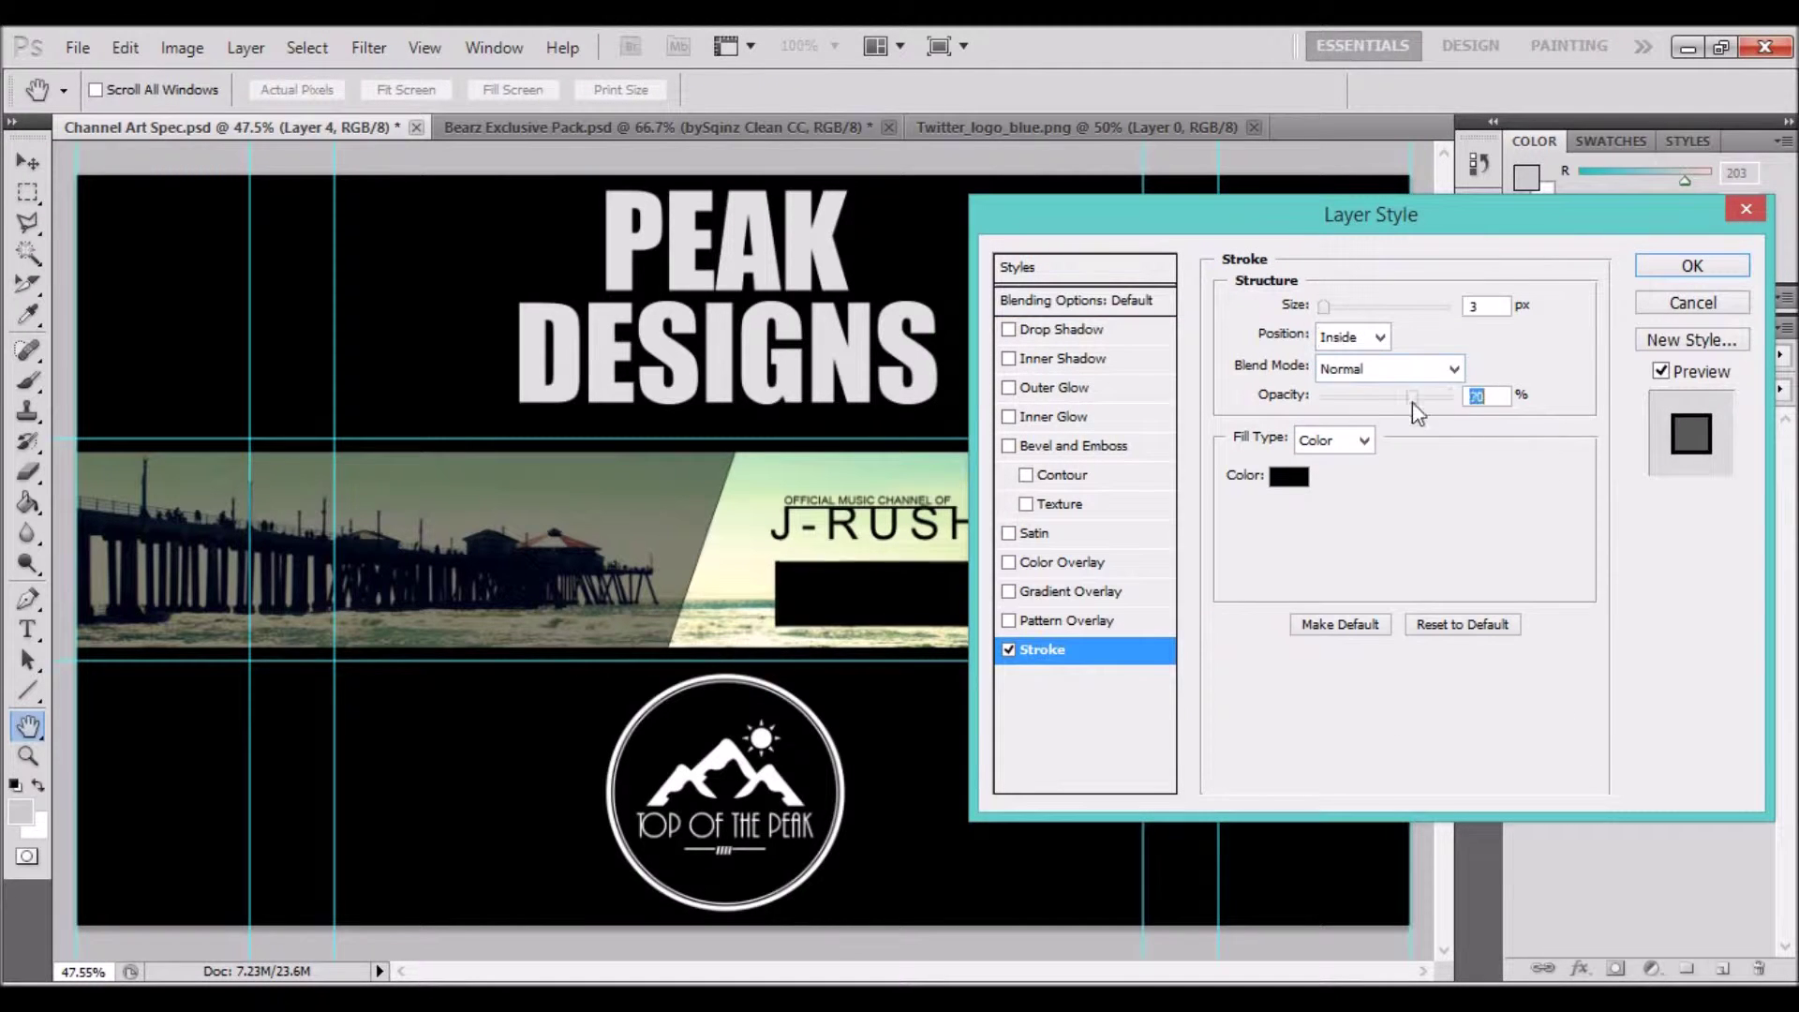
pyautogui.click(1382, 337)
pyautogui.click(1344, 361)
pyautogui.click(1377, 369)
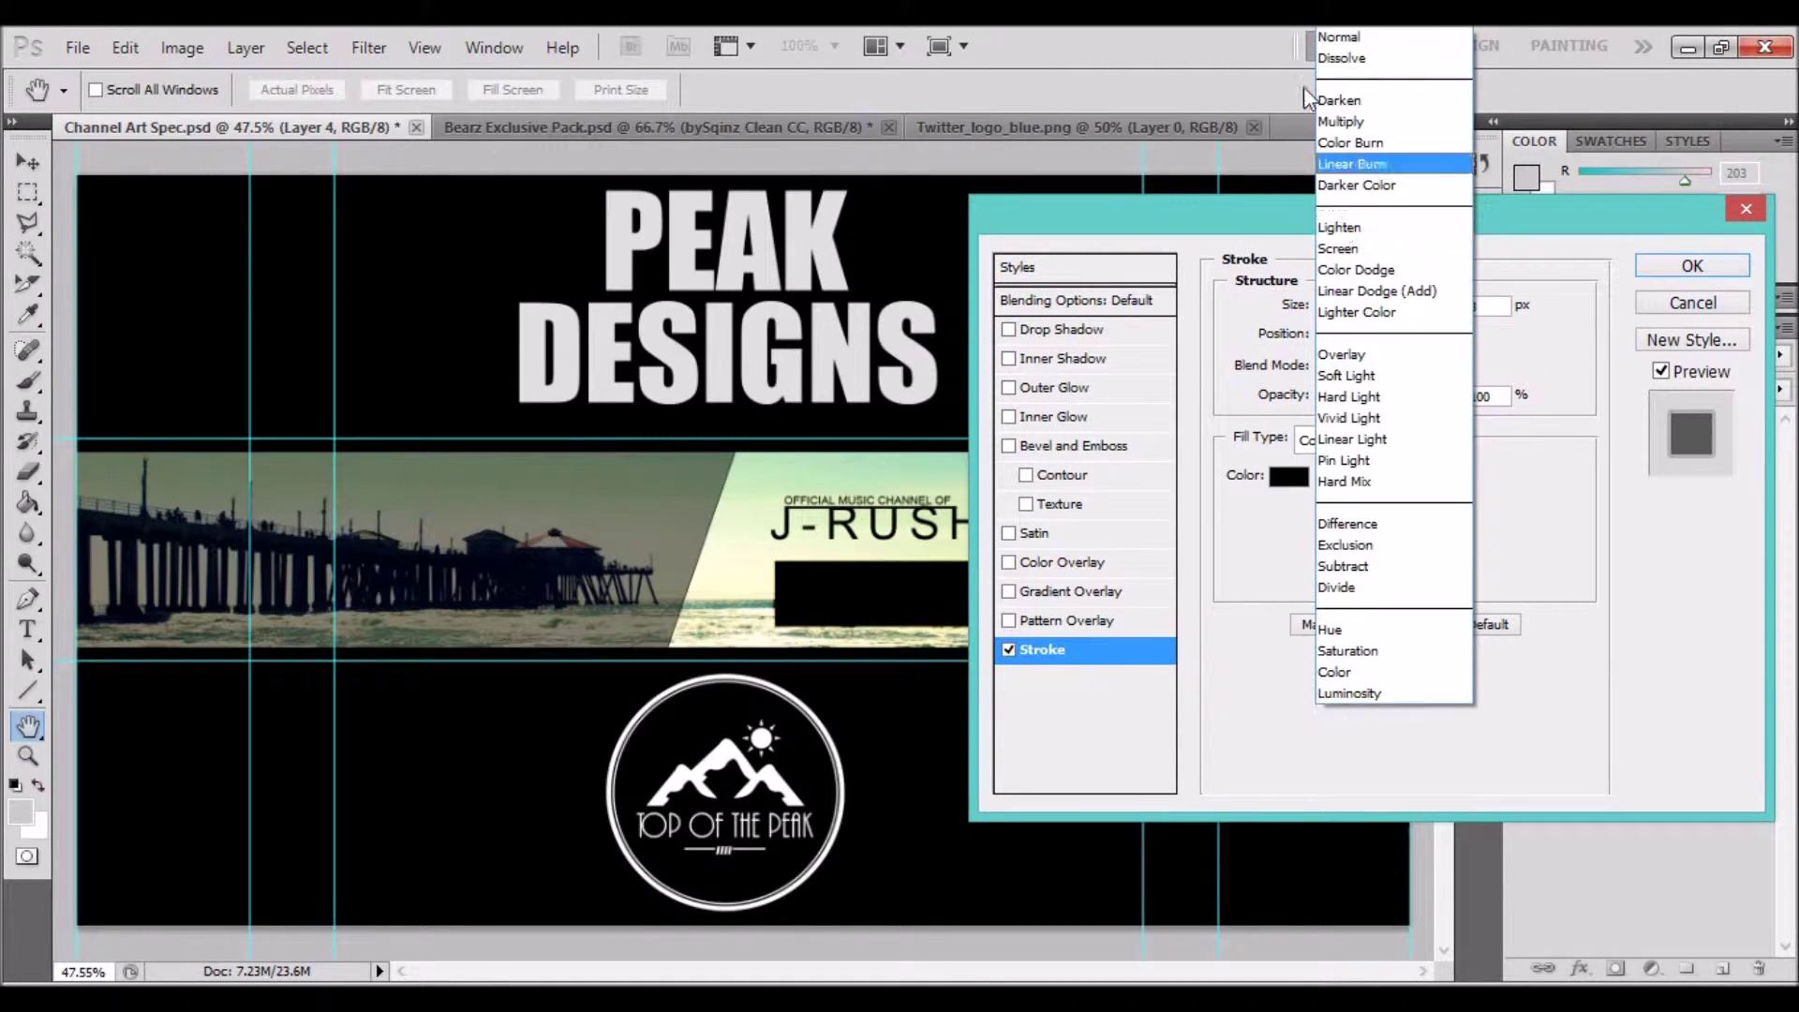
pyautogui.press('Escape')
# Try a Satin effect, then a red colour overlay limited to the red channel with a thicker stroke on the rectangle.
pyautogui.click(1025, 529)
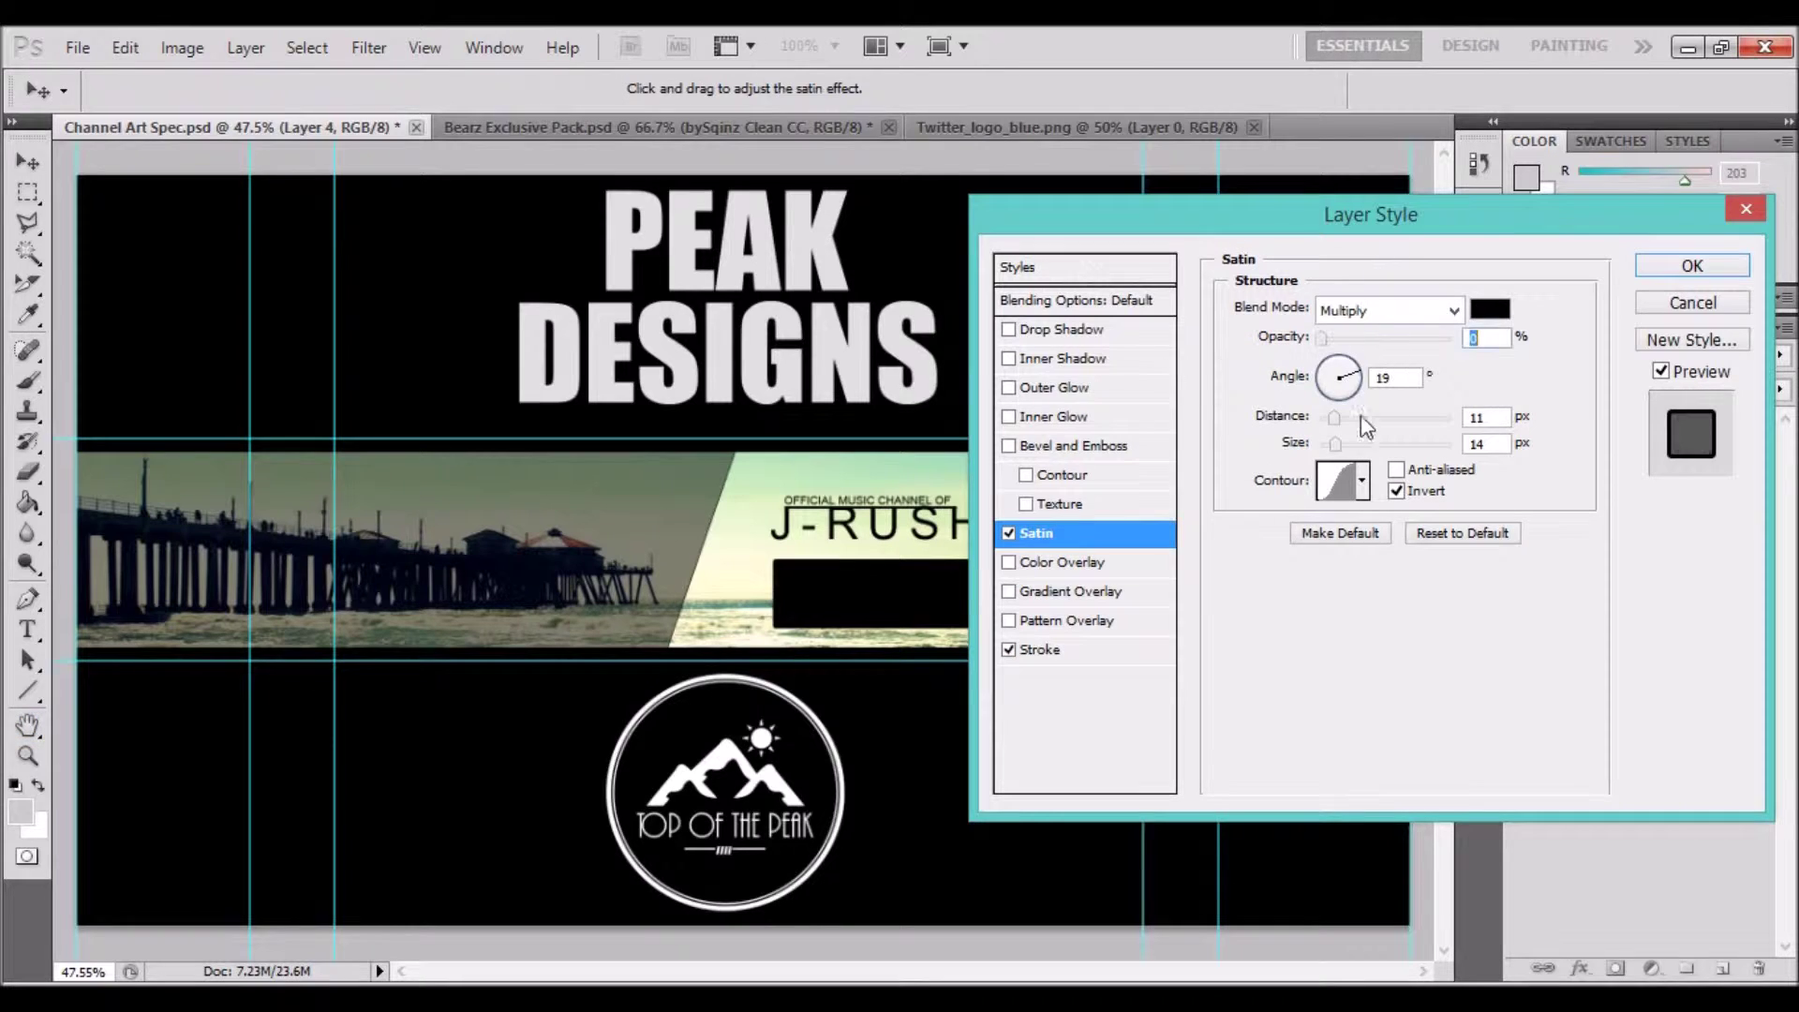
pyautogui.moveTo(1335, 431); pyautogui.dragTo(1321, 431)
pyautogui.click(1008, 532)
pyautogui.click(1029, 562)
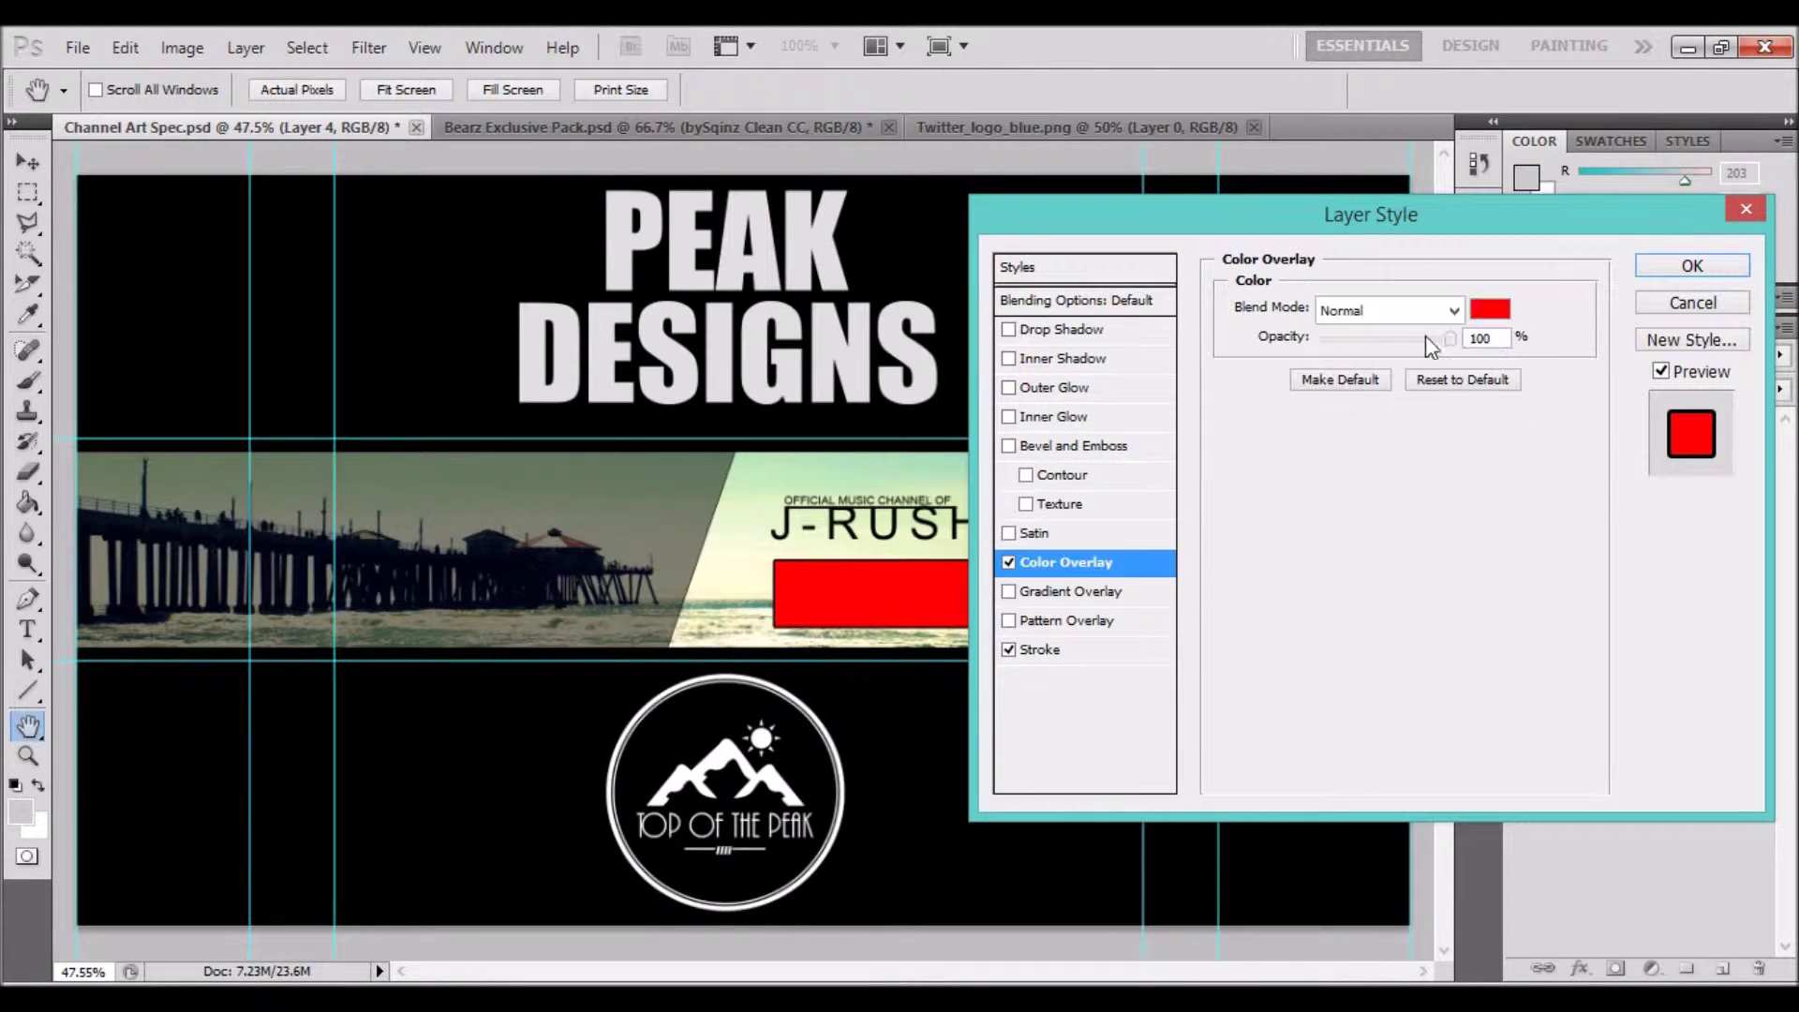
pyautogui.click(1390, 429)
pyautogui.click(1434, 428)
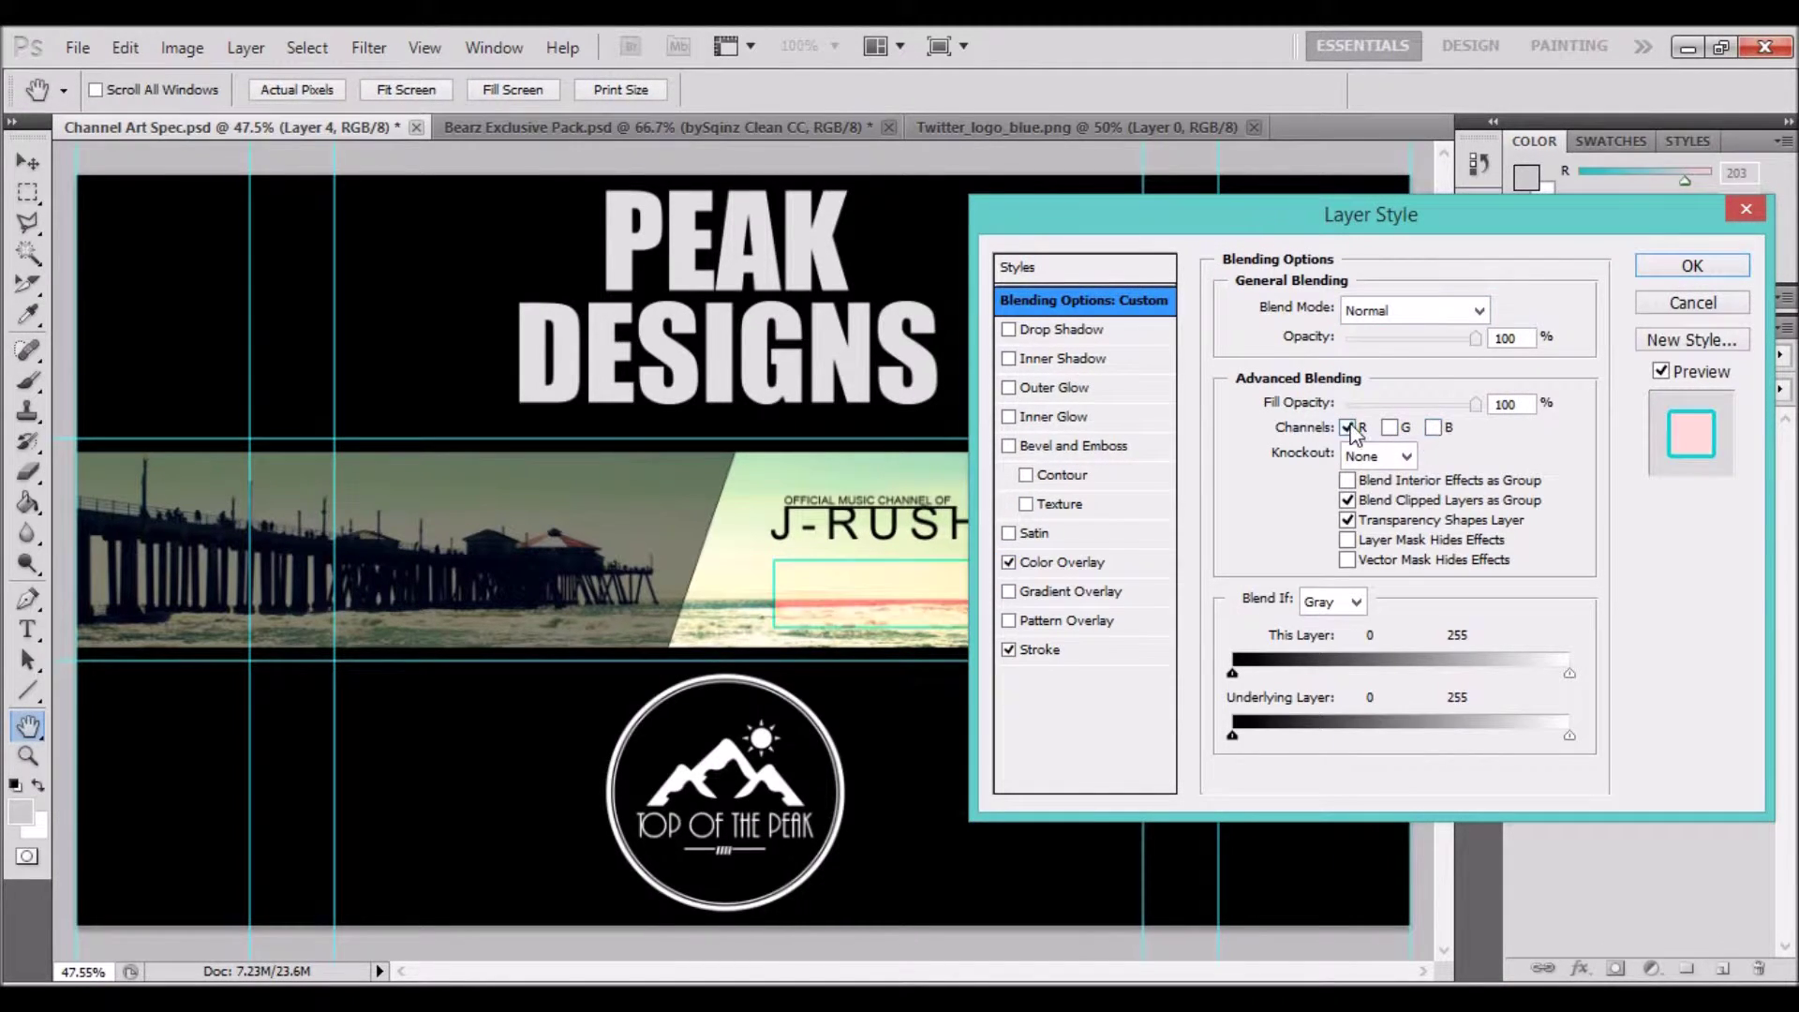
pyautogui.click(1031, 650)
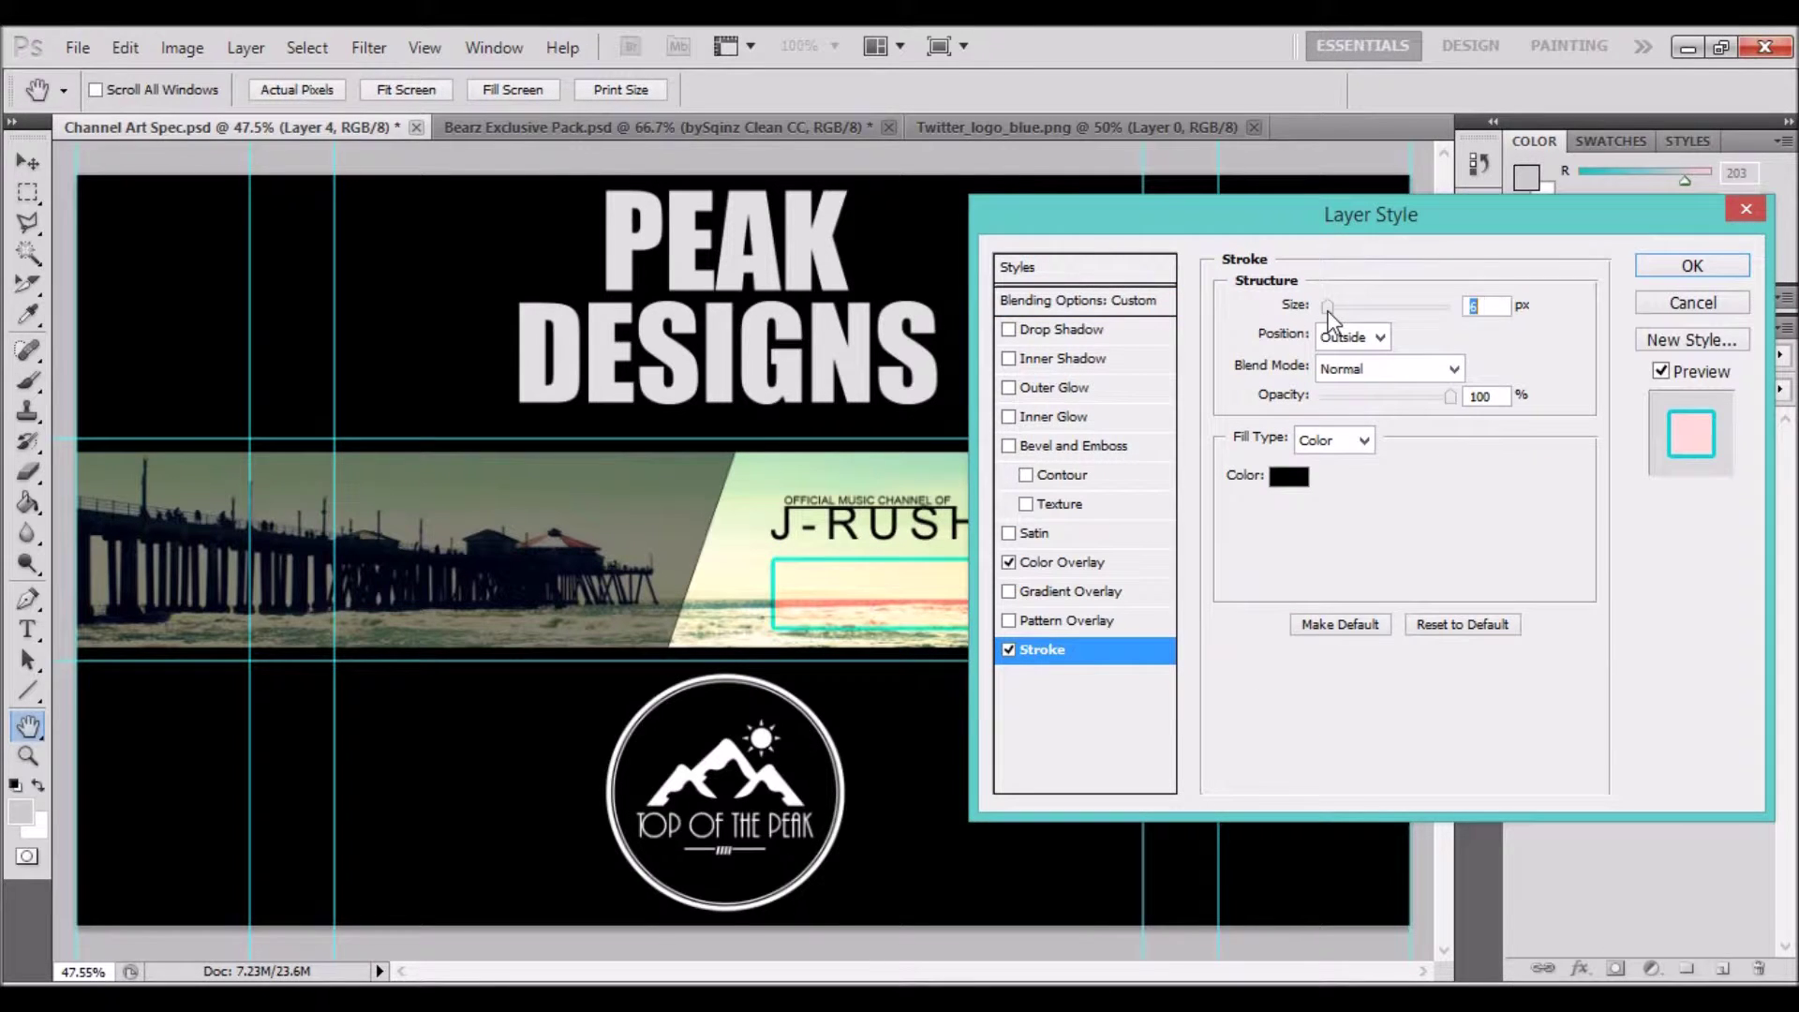
pyautogui.press('Return')
# Re-enable the rectangle's green and blue channels, turn off its colour overlay and set its fill opacity to 0%.
pyautogui.doubleClick(1626, 452)
pyautogui.click(1009, 447)
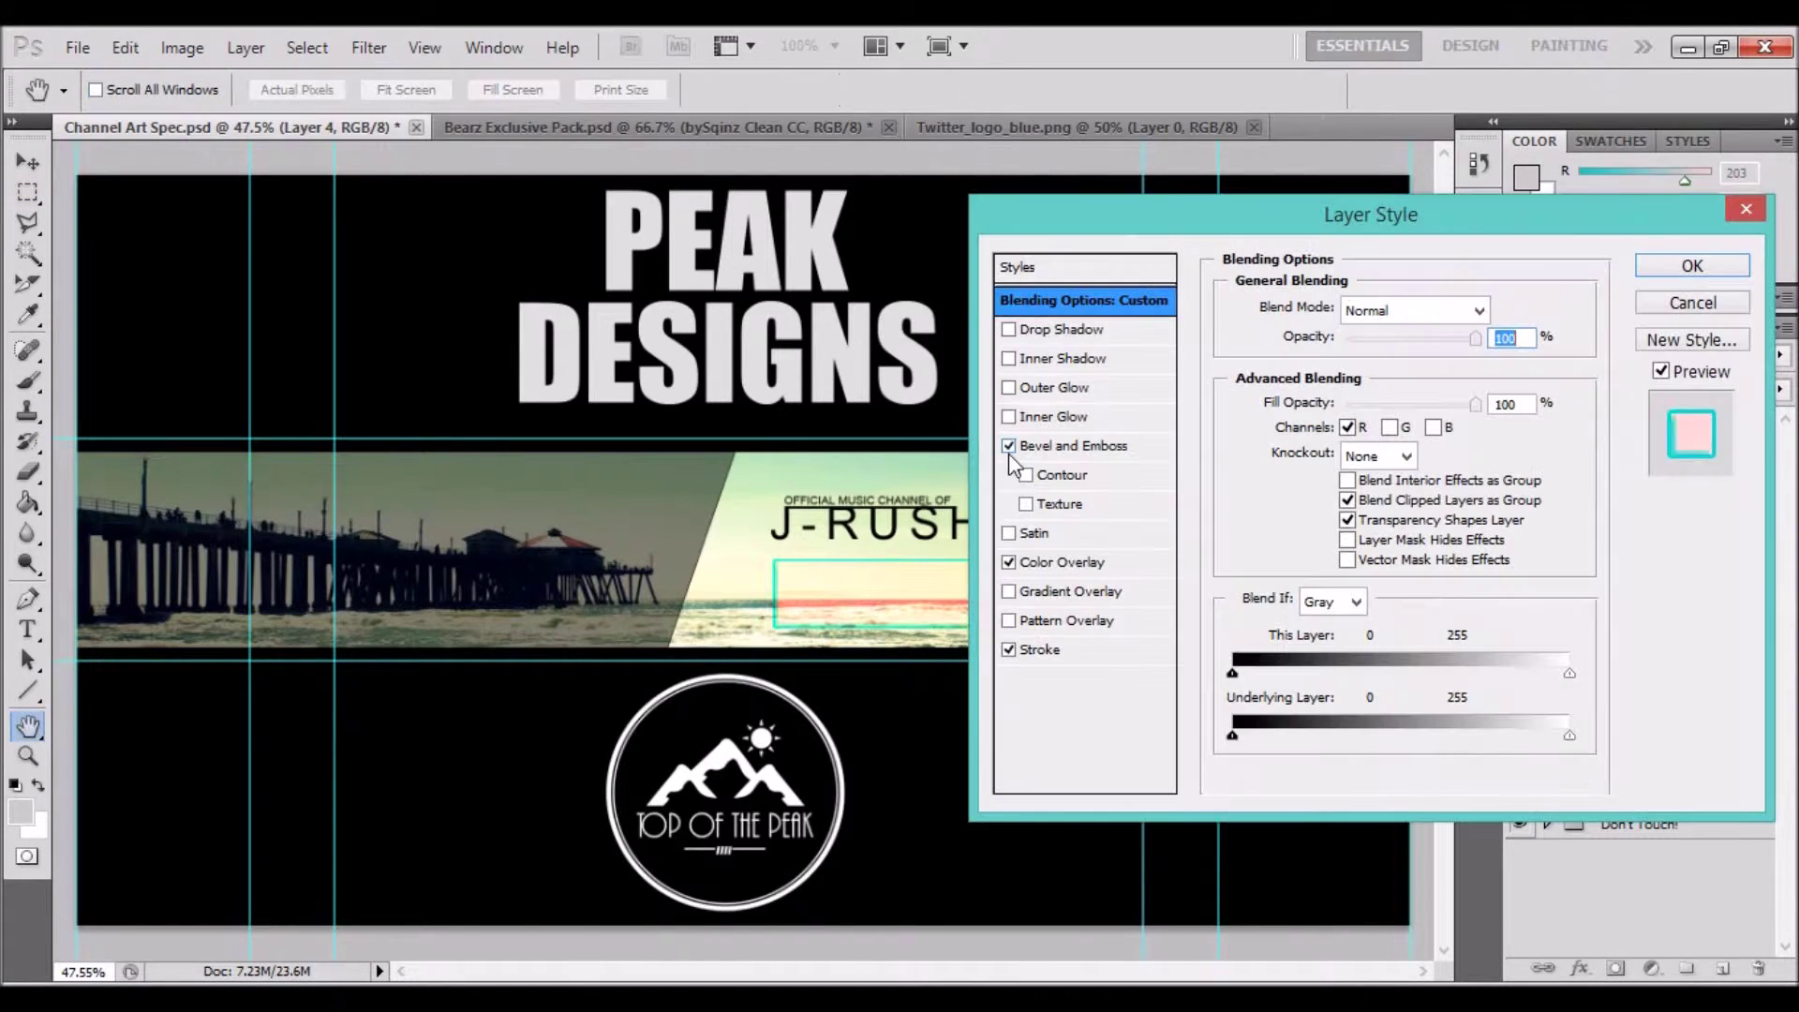
pyautogui.click(1478, 310)
pyautogui.click(1368, 324)
pyautogui.click(1389, 427)
pyautogui.click(1433, 427)
pyautogui.click(1406, 456)
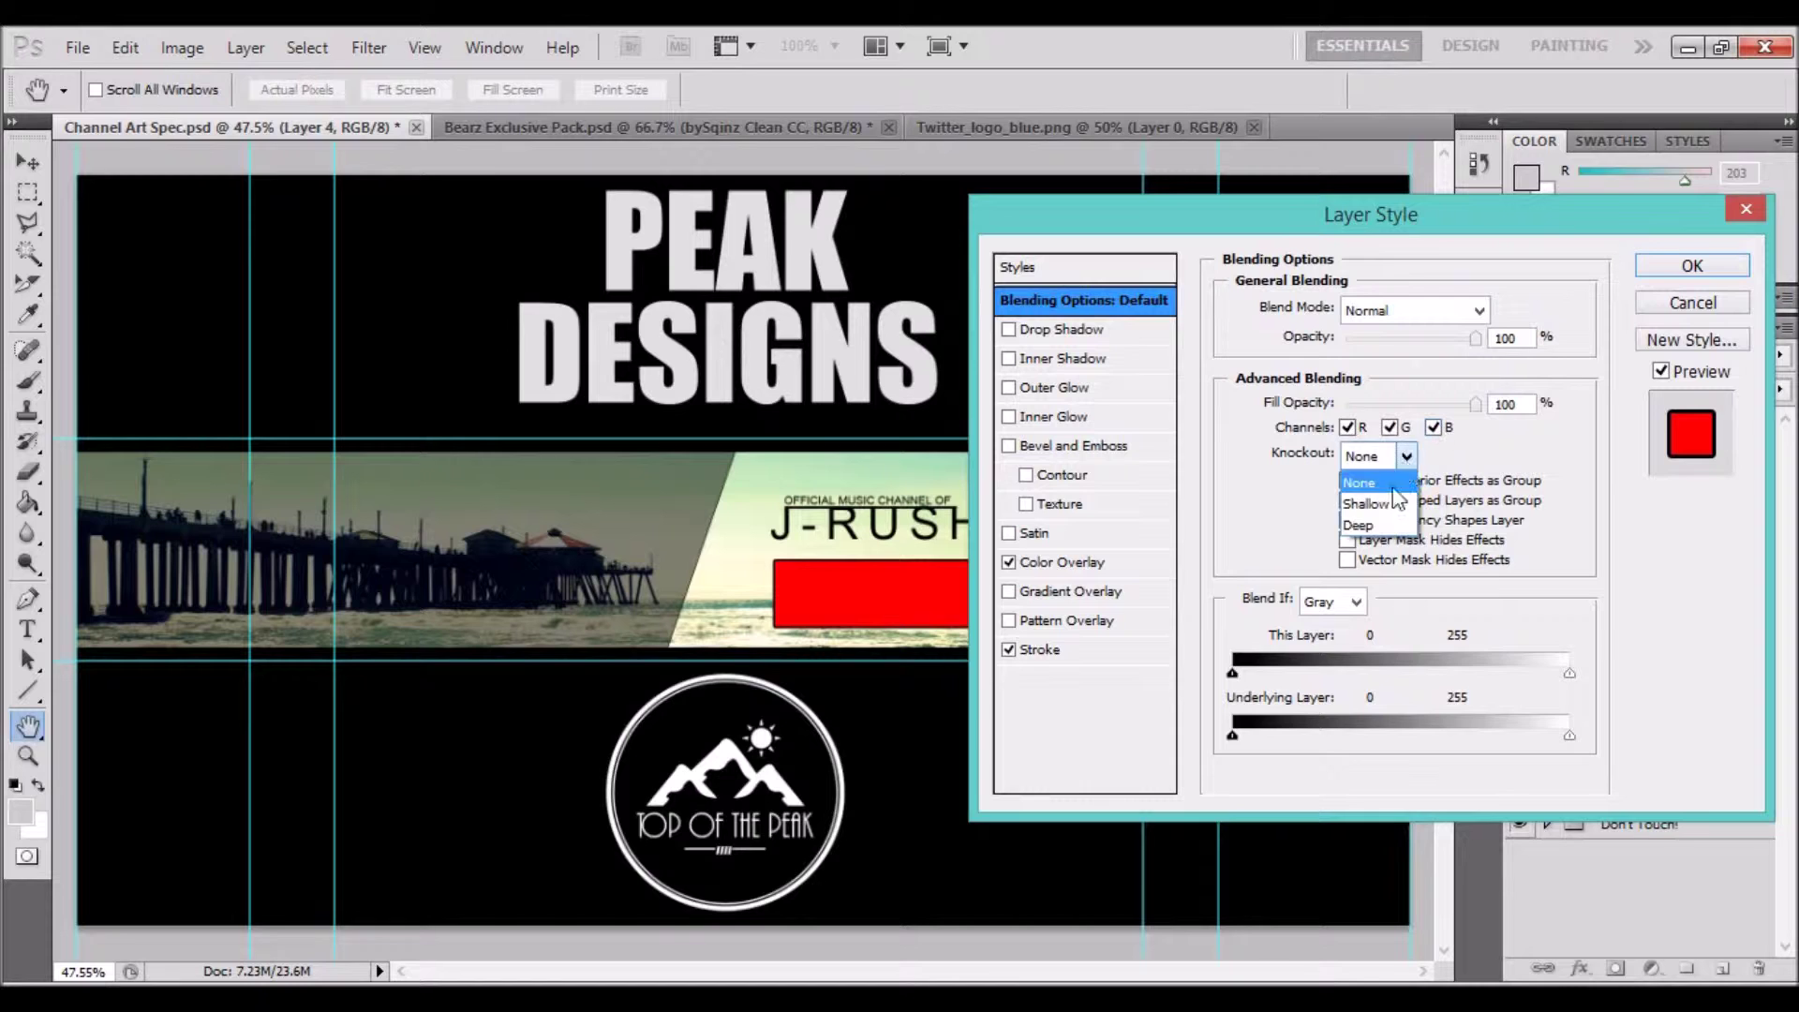
pyautogui.click(1059, 562)
pyautogui.click(1687, 267)
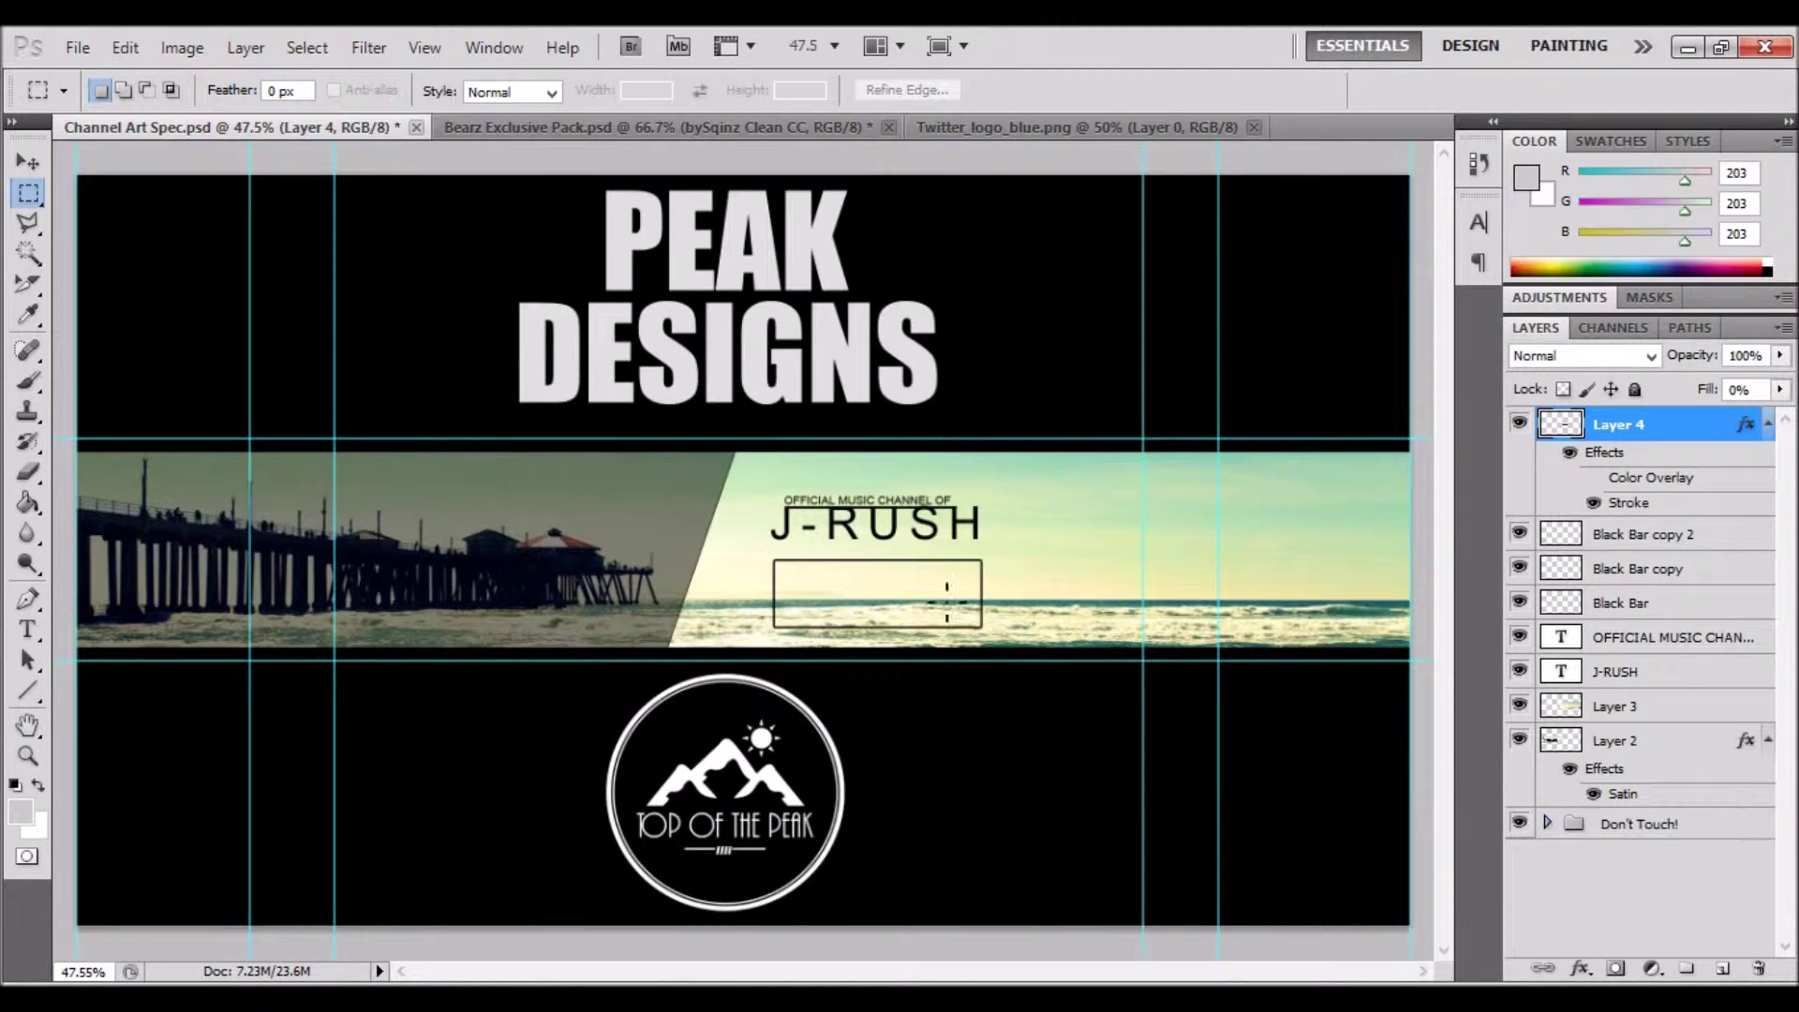
# Draw a 1 px vertical line down the middle of the outlined rectangle.
pyautogui.click(28, 692)
pyautogui.moveTo(878, 637); pyautogui.dragTo(878, 642)
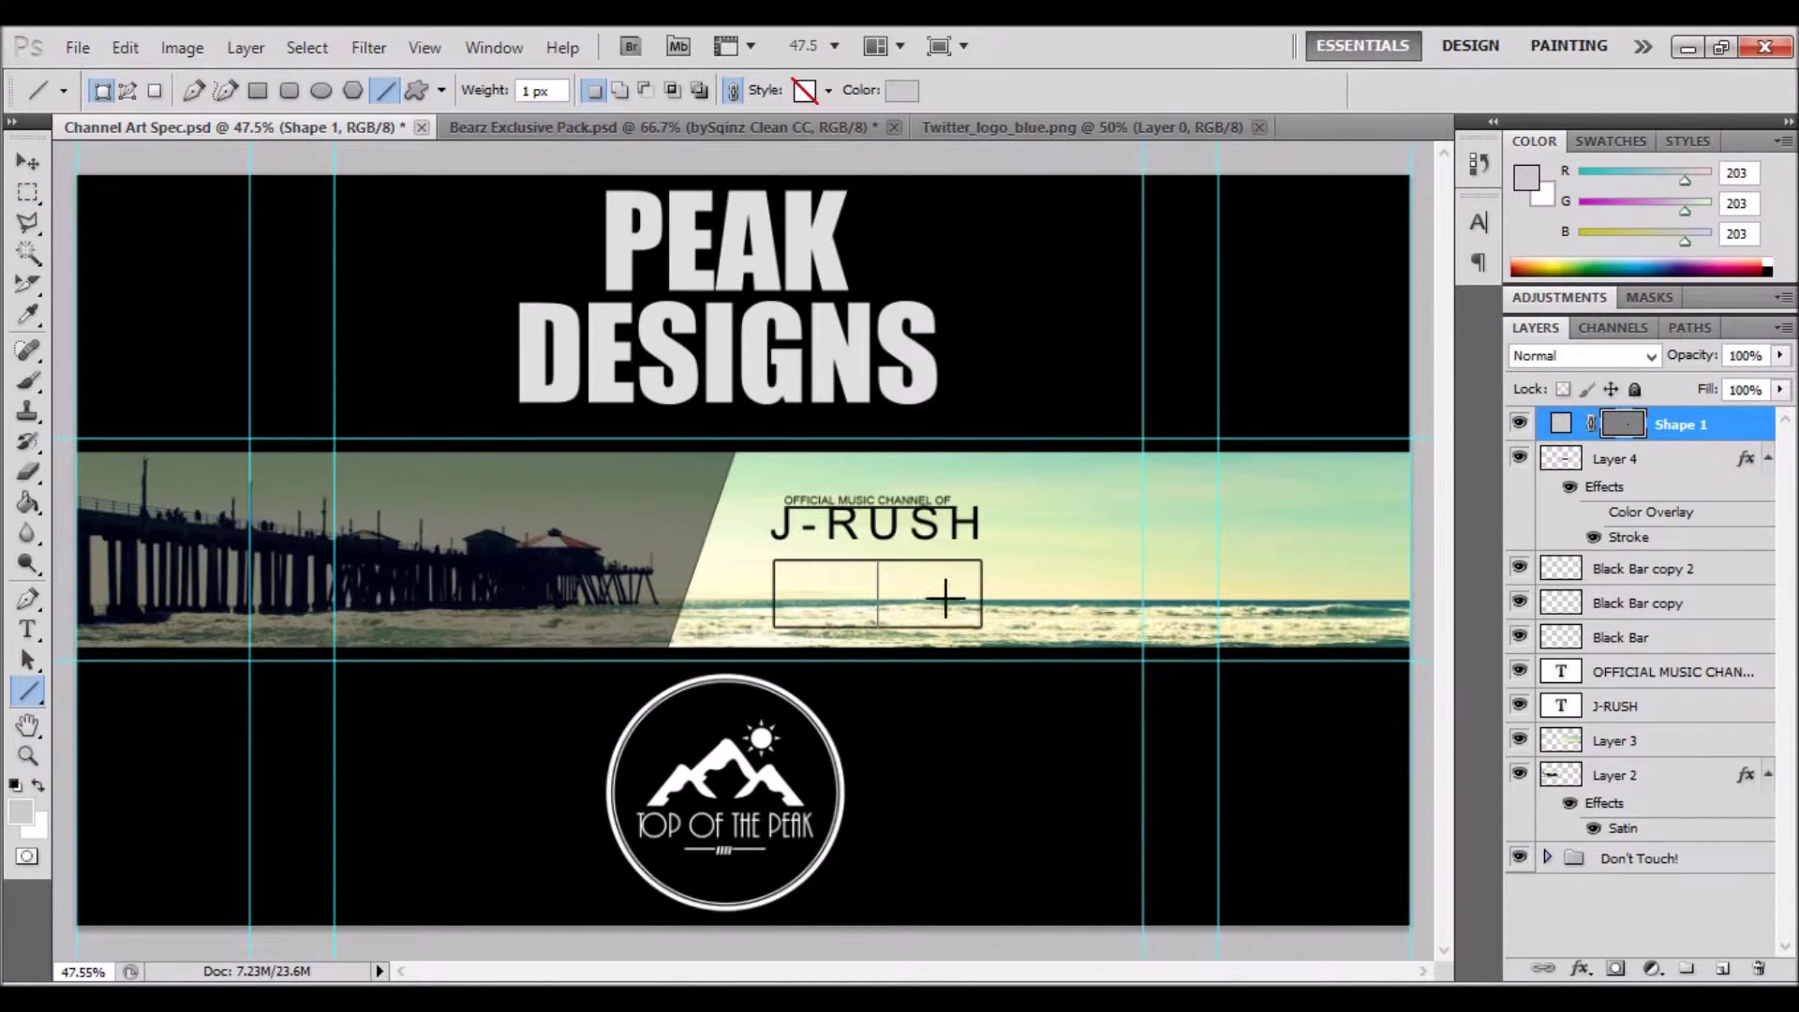
pyautogui.press('z')
pyautogui.click(965, 582)
pyautogui.click(881, 608)
pyautogui.press('u')
pyautogui.rightClick(648, 663)
pyautogui.click(759, 719)
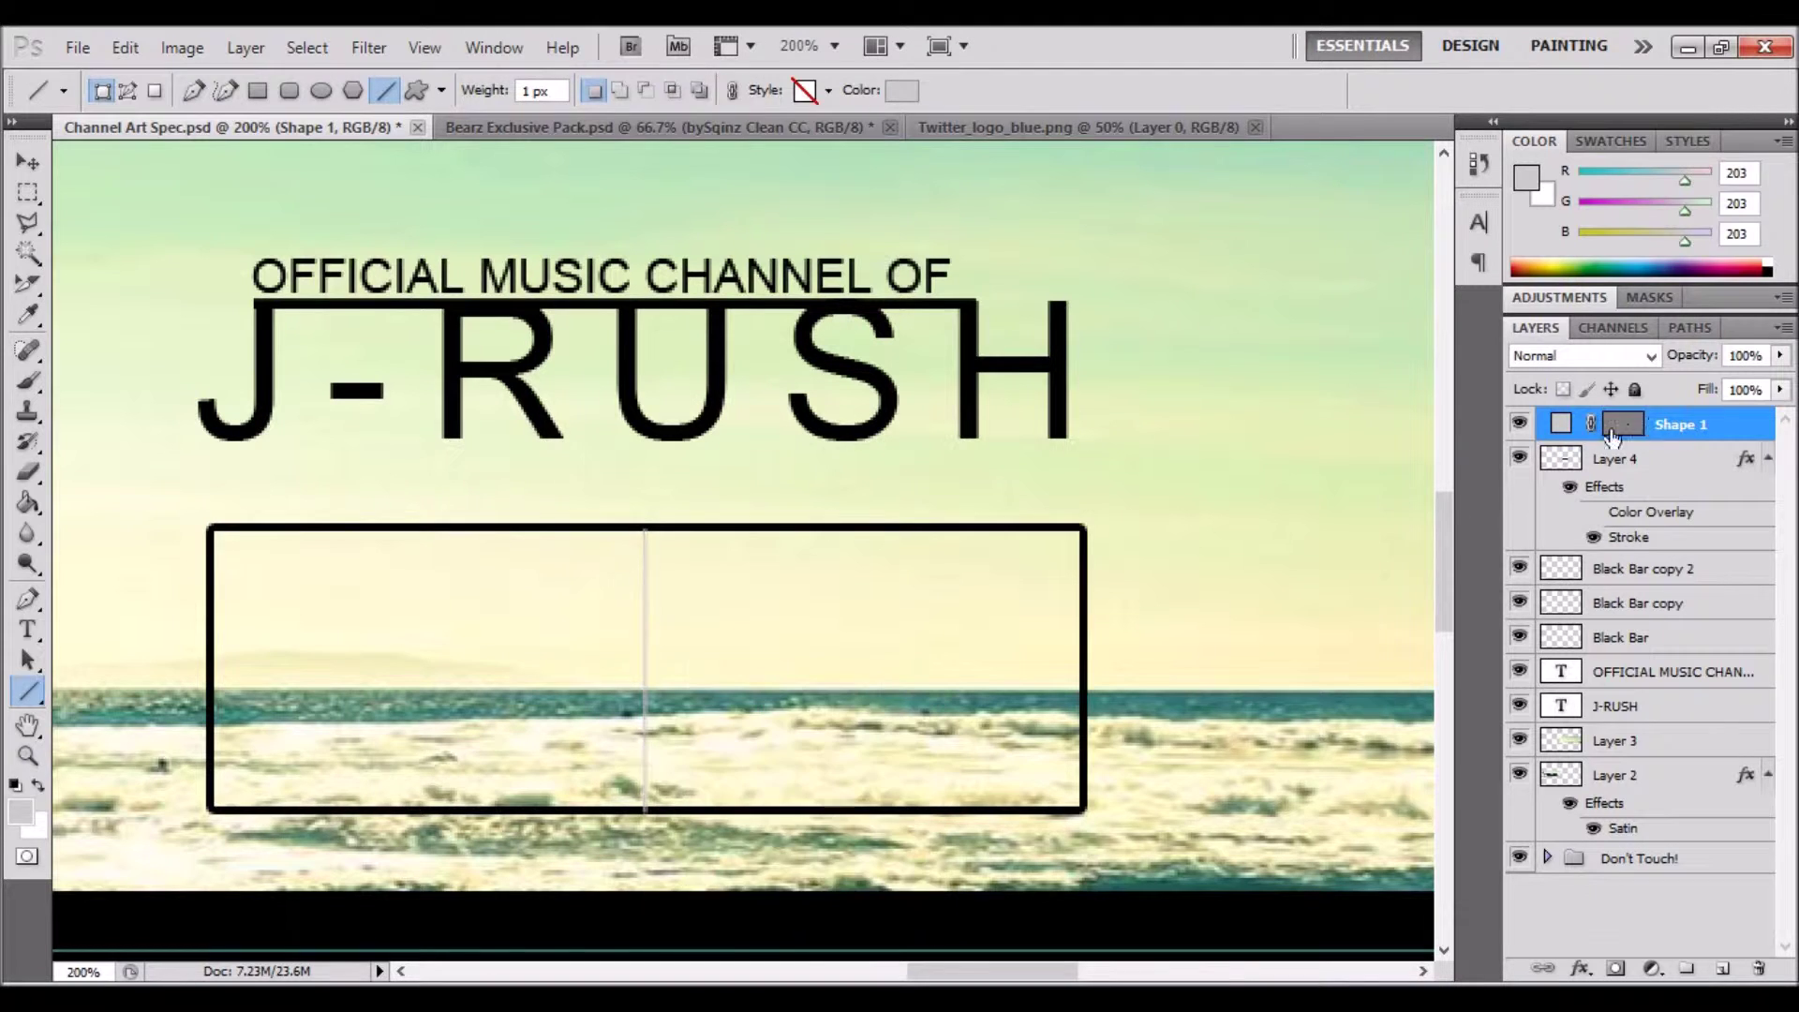
# Apply a black colour overlay to the vertical divider line.
pyautogui.click(1059, 578)
pyautogui.click(1354, 323)
pyautogui.click(1125, 759)
pyautogui.click(1715, 301)
pyautogui.click(1696, 268)
# Thicken the divider line to resemble the rectangle's outline and centre it in the rectangle.
pyautogui.hotkey('ctrl', 't')
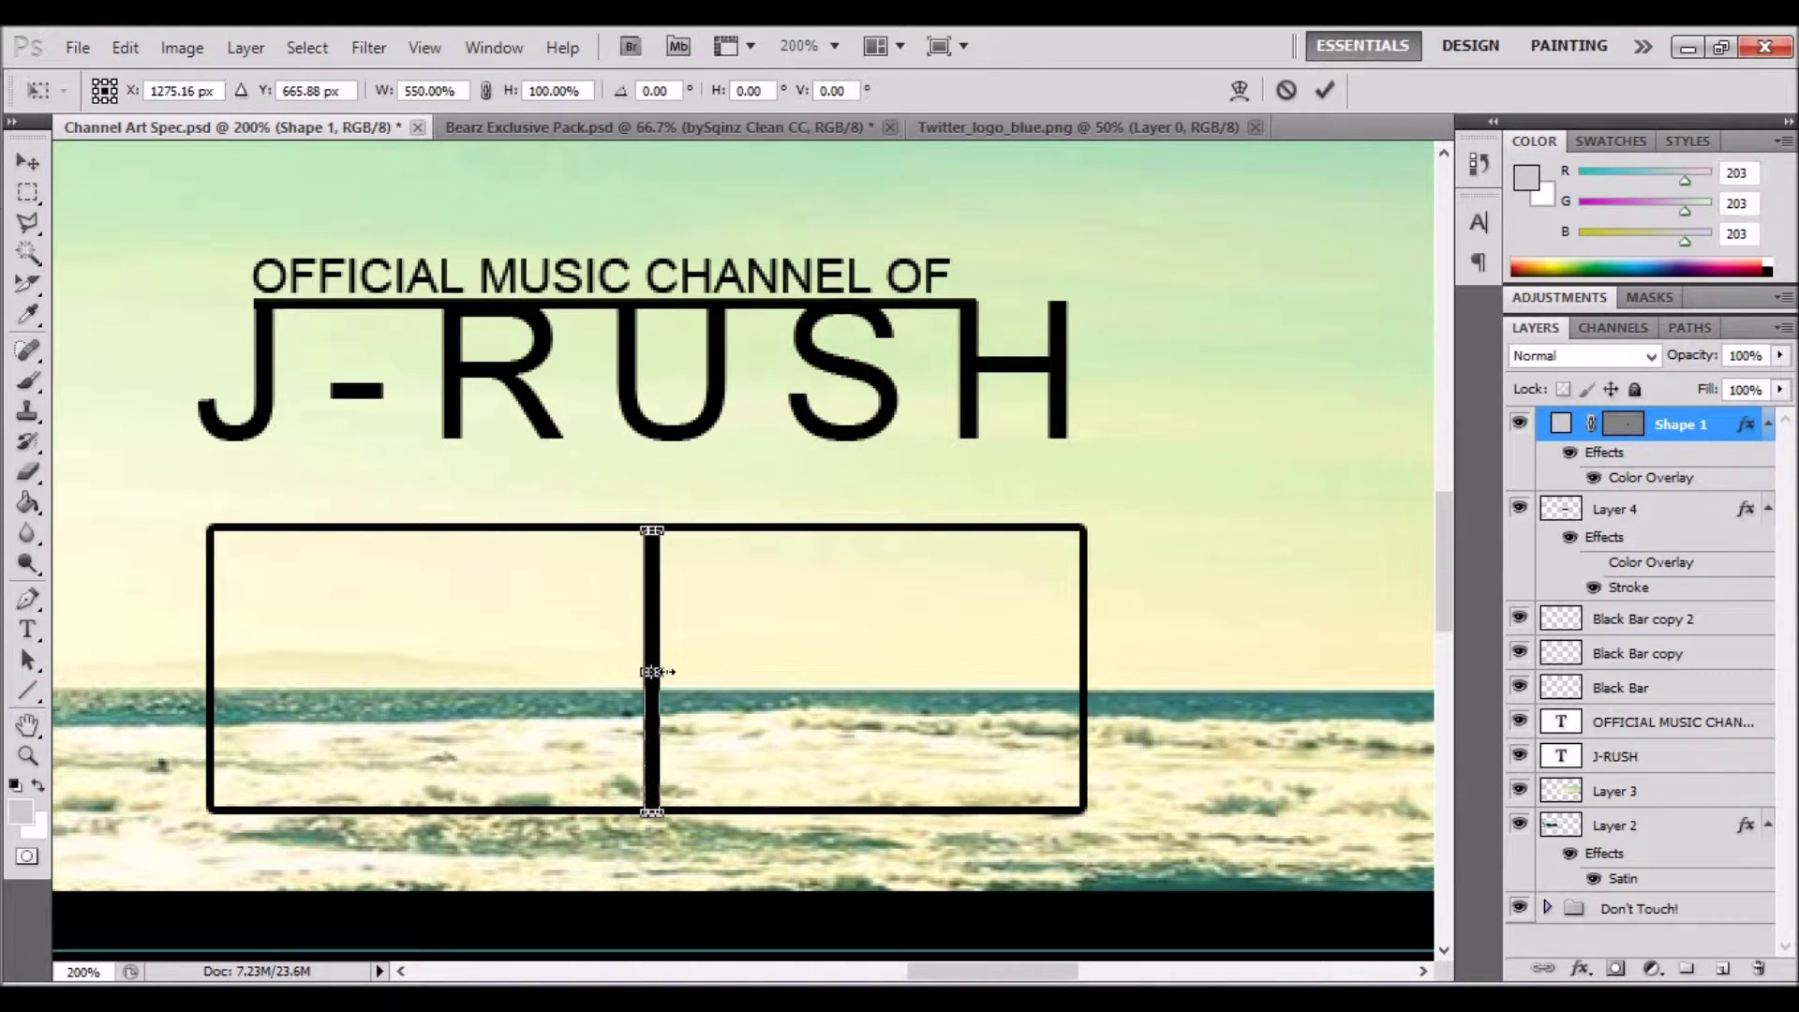
pyautogui.press('v')
pyautogui.press('Return')
pyautogui.scroll(2, 647, 654)
pyautogui.moveTo(642, 691); pyautogui.dragTo(654, 691)
pyautogui.press('Return')
pyautogui.press('z')
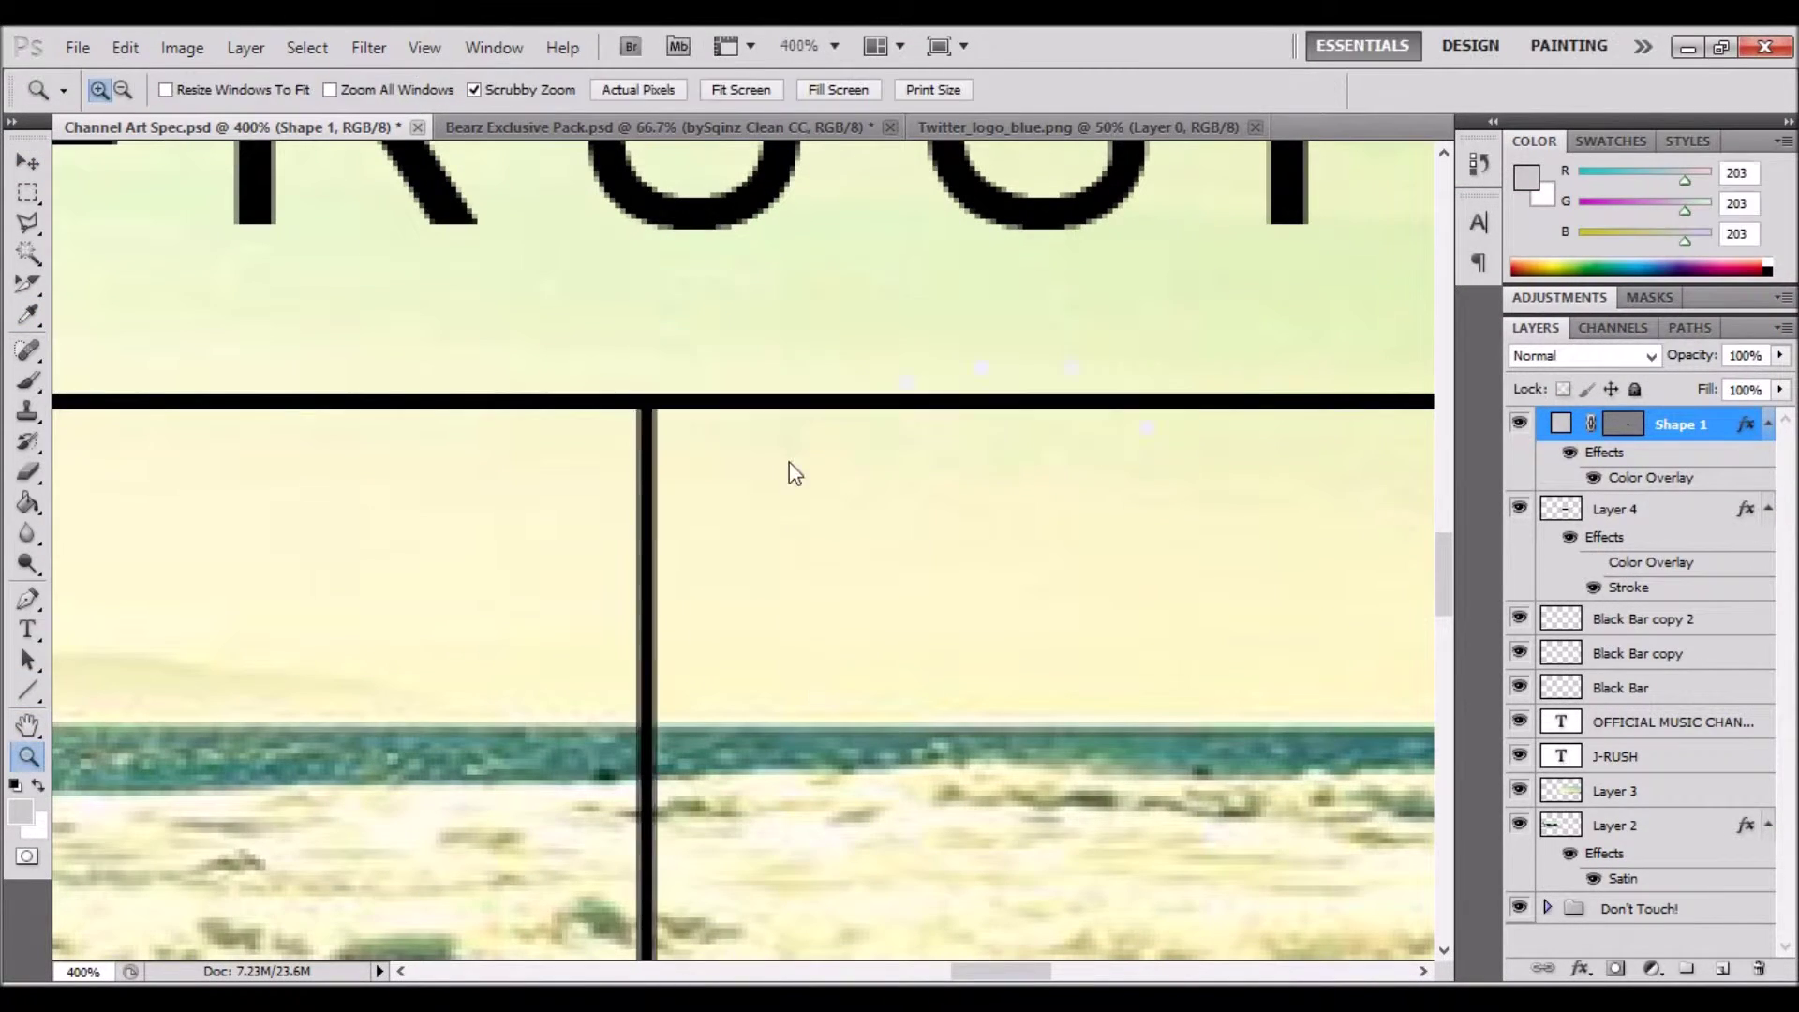
# Add an 18 pt Arial heading reading SOCIAL LINKS and centre it at the top of the box's left half.
pyautogui.hotkey('ctrl', '-')
pyautogui.hotkey('ctrl', '-')
pyautogui.press('t')
pyautogui.click(291, 532)
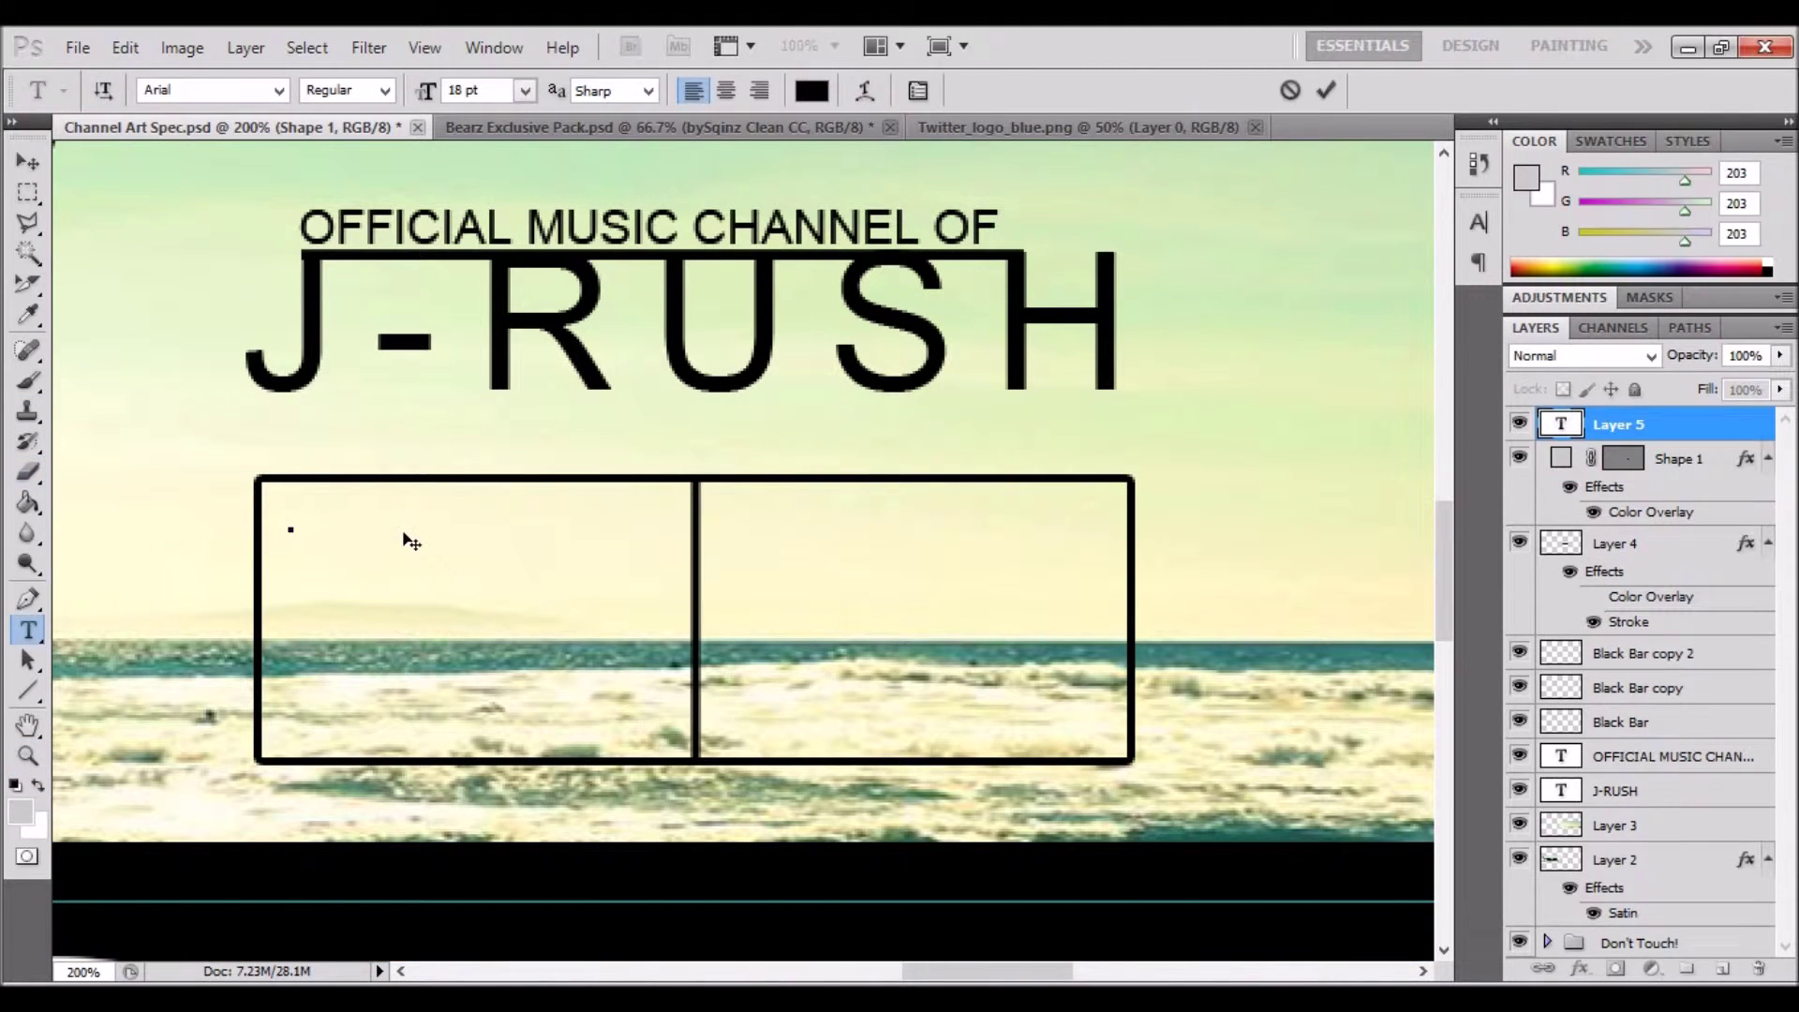
pyautogui.click(1563, 426)
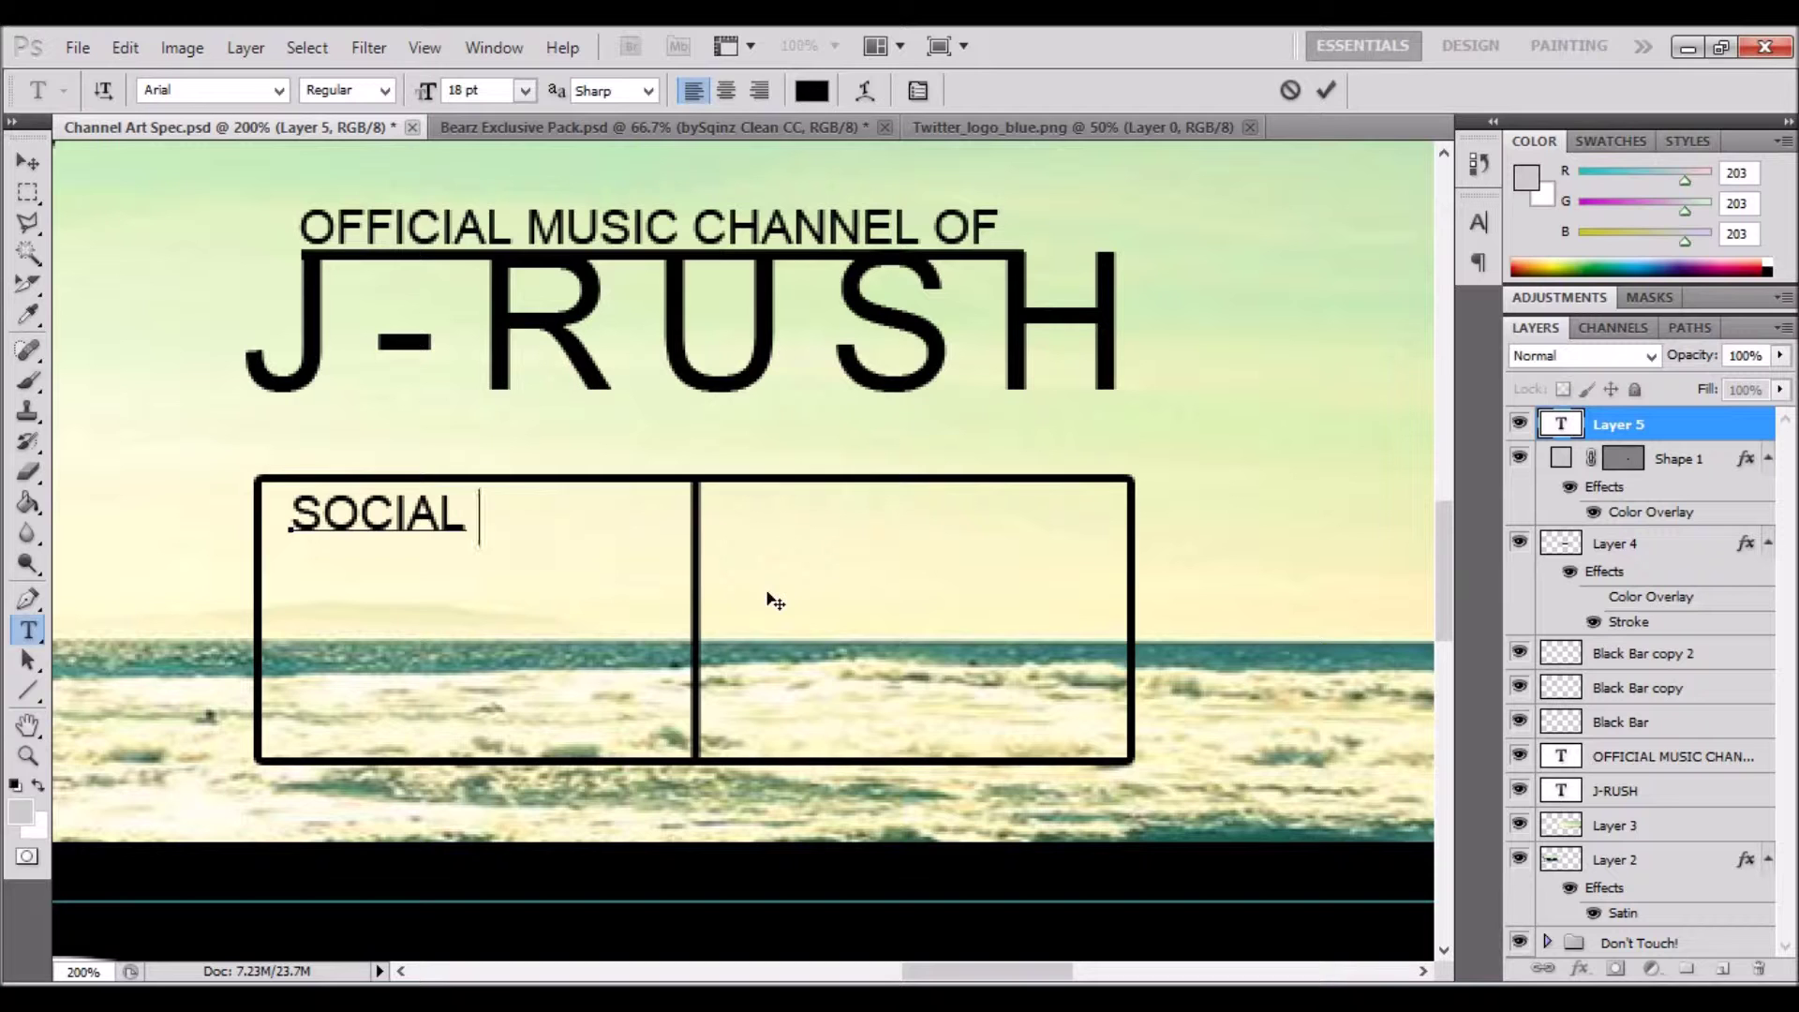
pyautogui.click(28, 163)
pyautogui.hotkey('shift', 'Right')
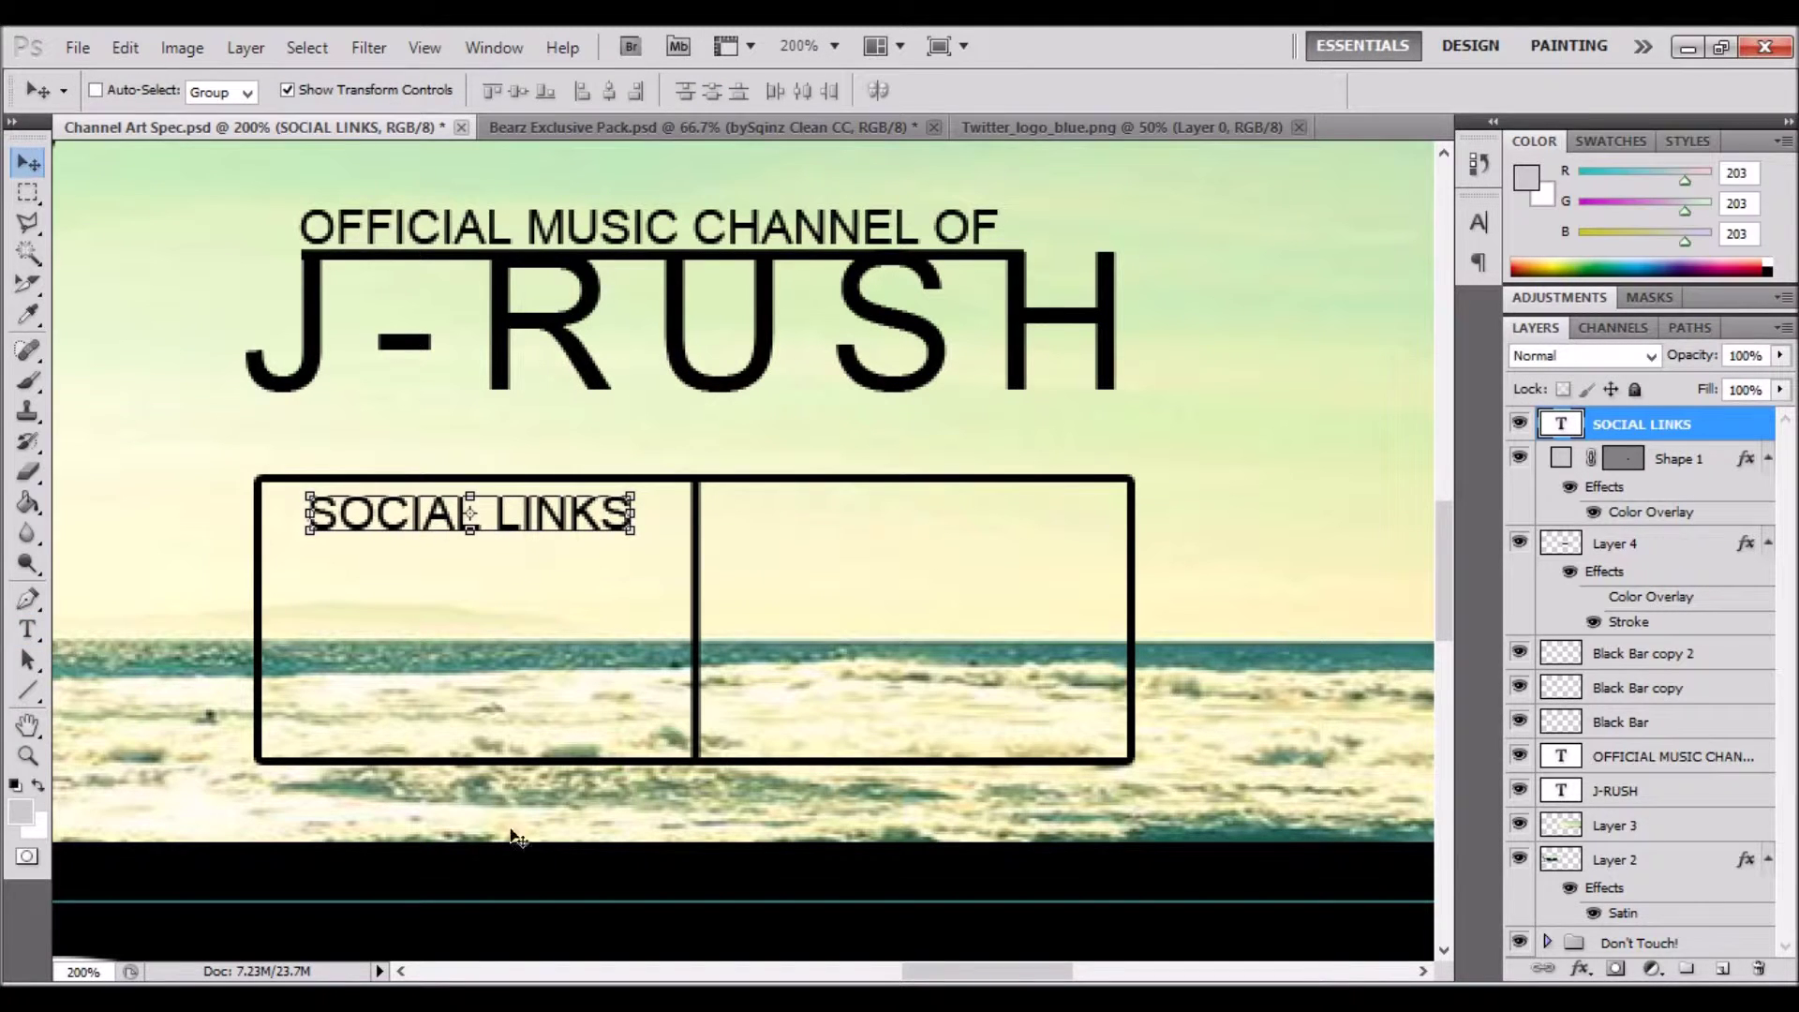
# Add a matching MUSIC LINKS heading and centre it at the top of the box's right half.
pyautogui.press('t')
pyautogui.click(933, 524)
pyautogui.write('MUSIC LINKS')
pyautogui.click(28, 162)
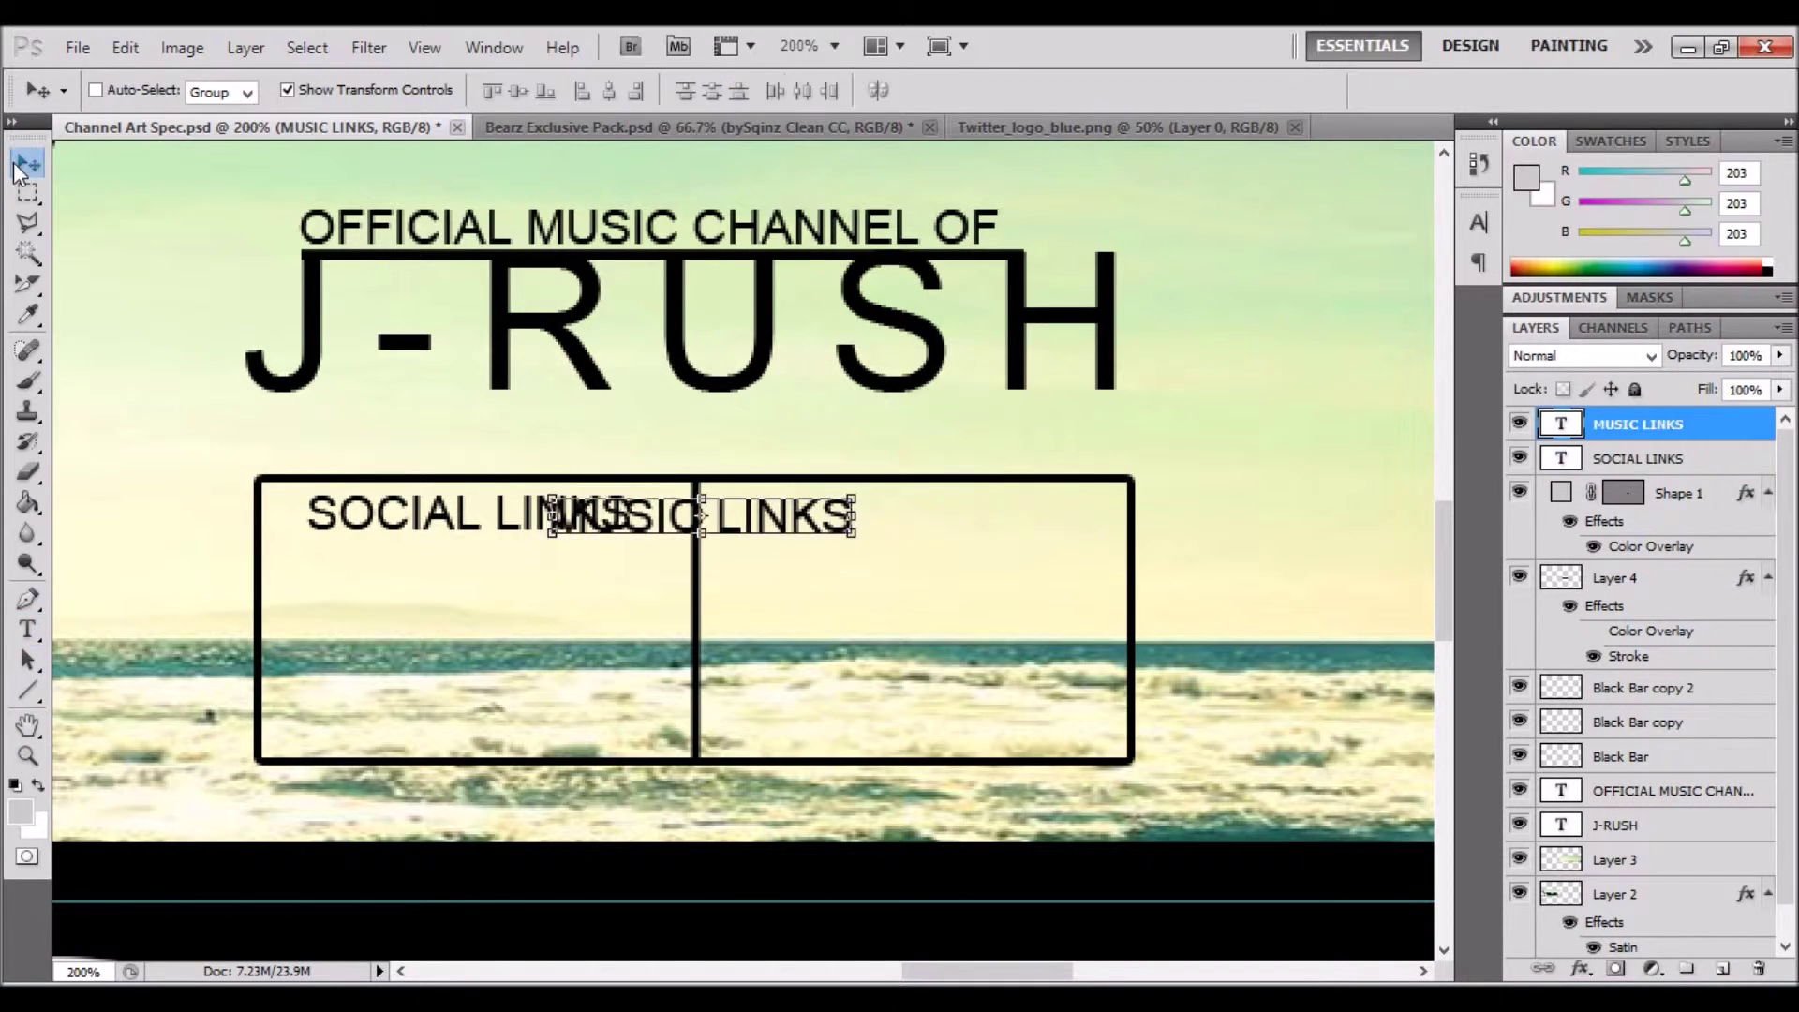
pyautogui.hotkey('shift', 'Right')
pyautogui.hotkey('shift', 'Right')
pyautogui.hotkey('shift', 'Right')
pyautogui.hotkey('shift', 'Right')
pyautogui.hotkey('shift', 'Right')
pyautogui.hotkey('shift', 'Right')
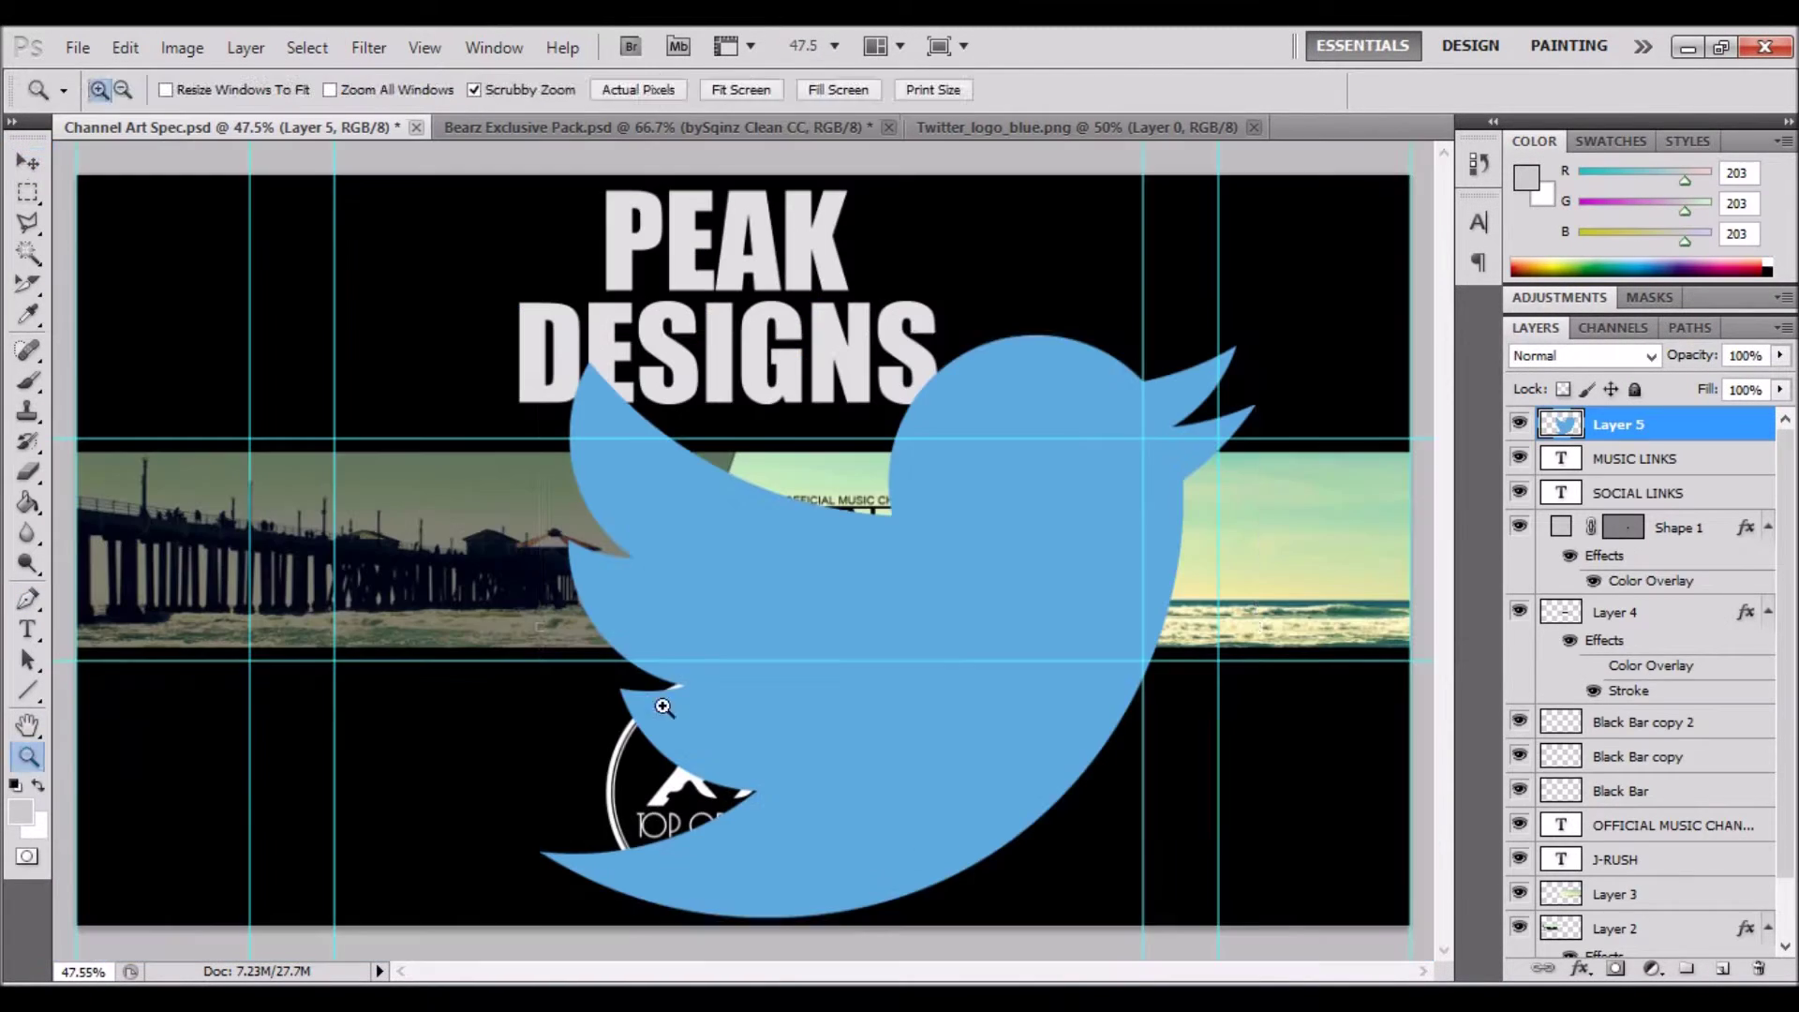
# Shrink the blue Twitter bird logo to icon size and place it beneath the start of the SOCIAL LINKS heading.
pyautogui.hotkey('ctrl', 't')
pyautogui.moveTo(538, 937); pyautogui.dragTo(806, 583)
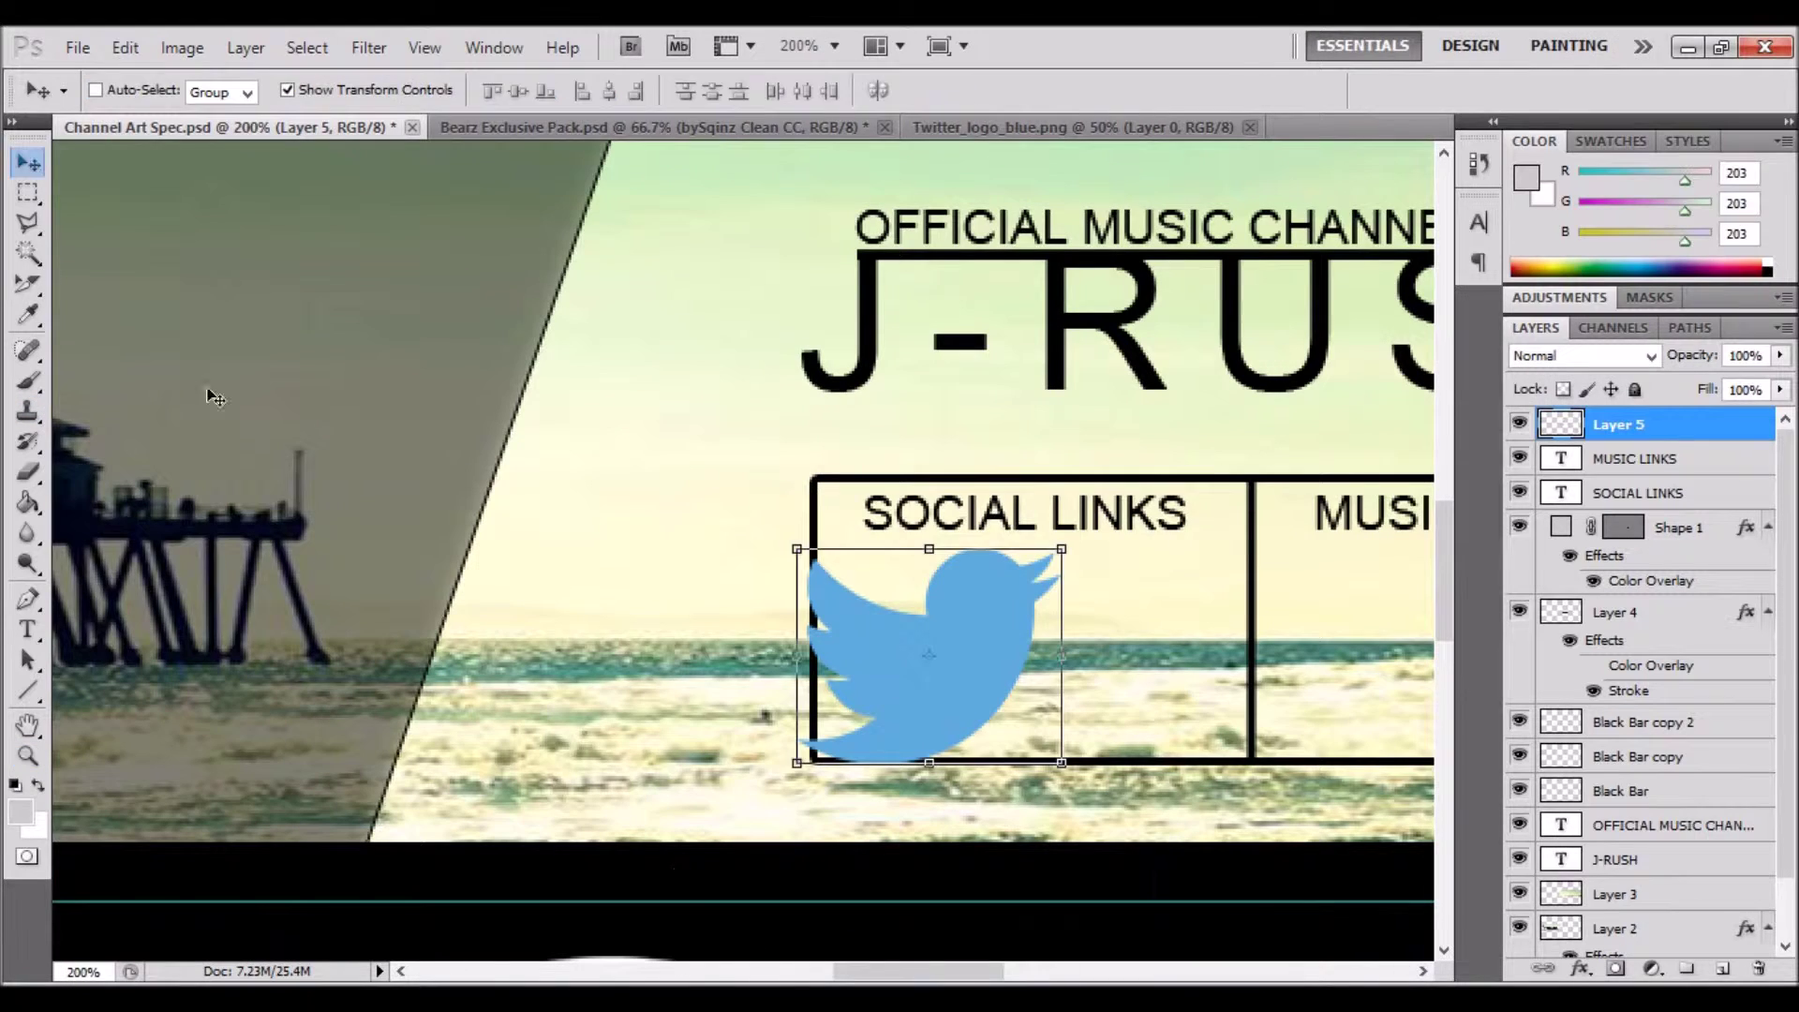
pyautogui.moveTo(803, 754); pyautogui.dragTo(997, 600)
pyautogui.moveTo(1047, 605); pyautogui.dragTo(912, 612)
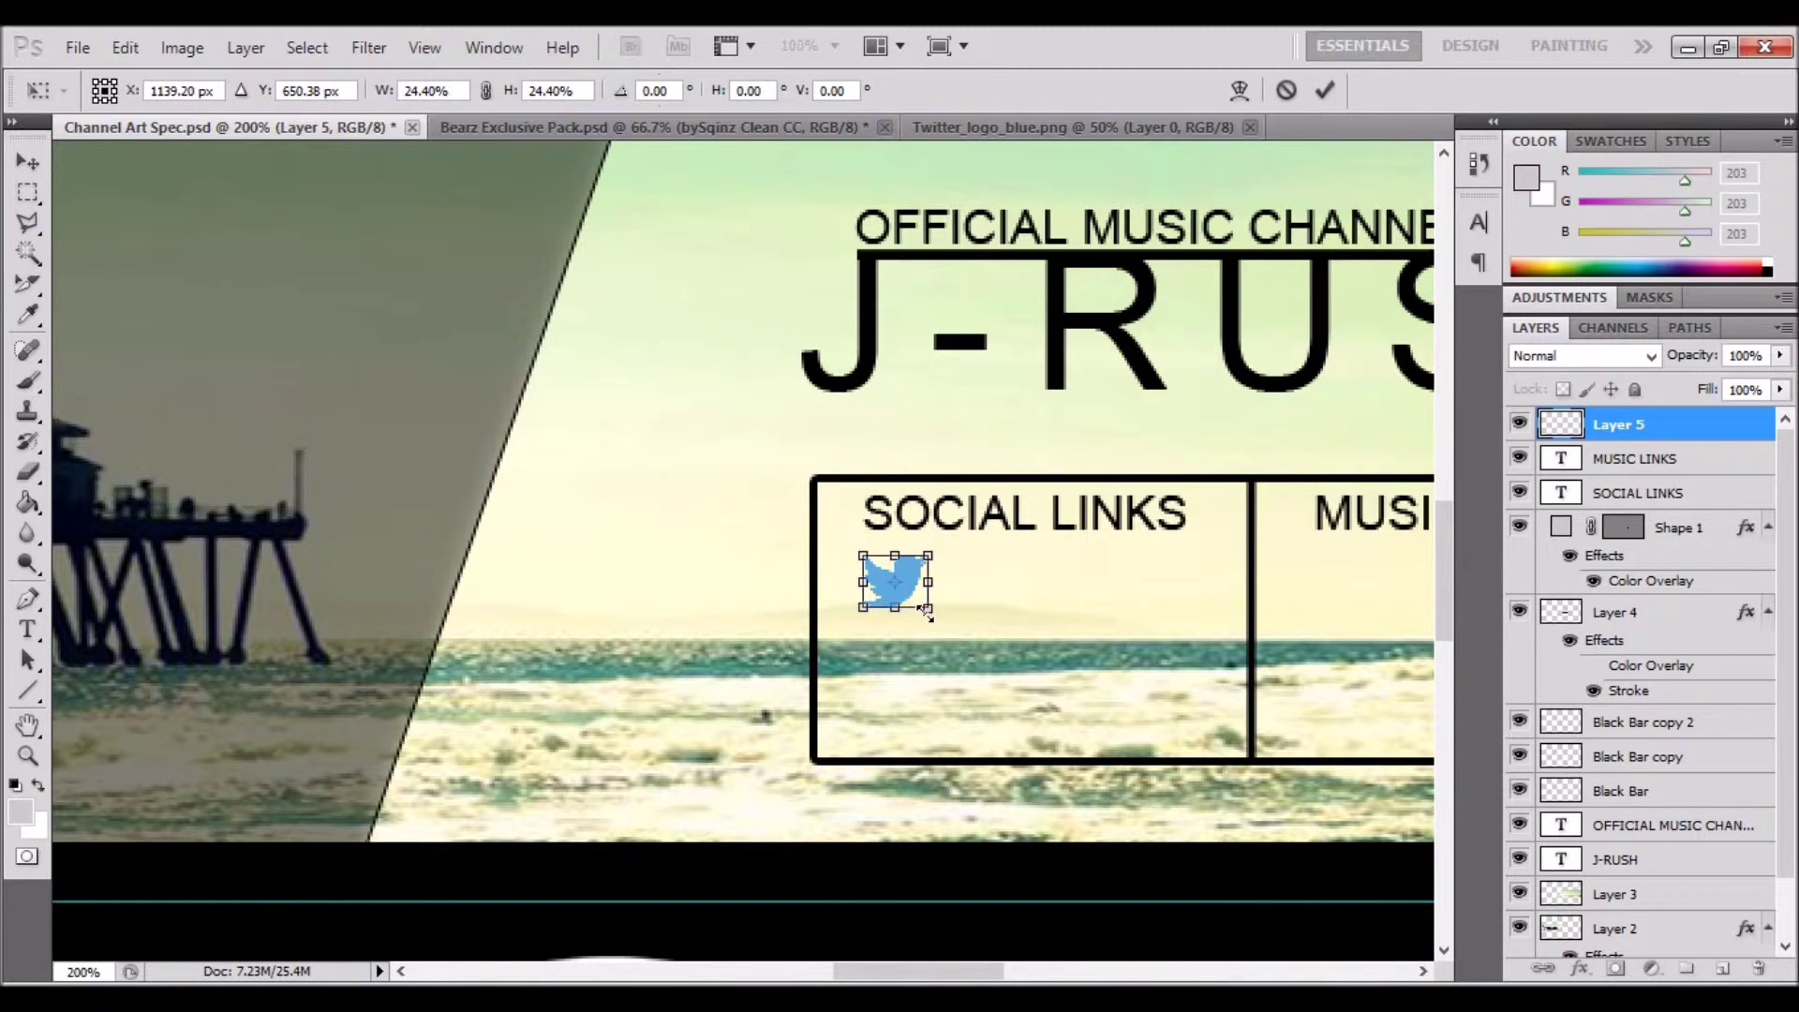
pyautogui.click(1324, 90)
pyautogui.press('t')
pyautogui.click(958, 600)
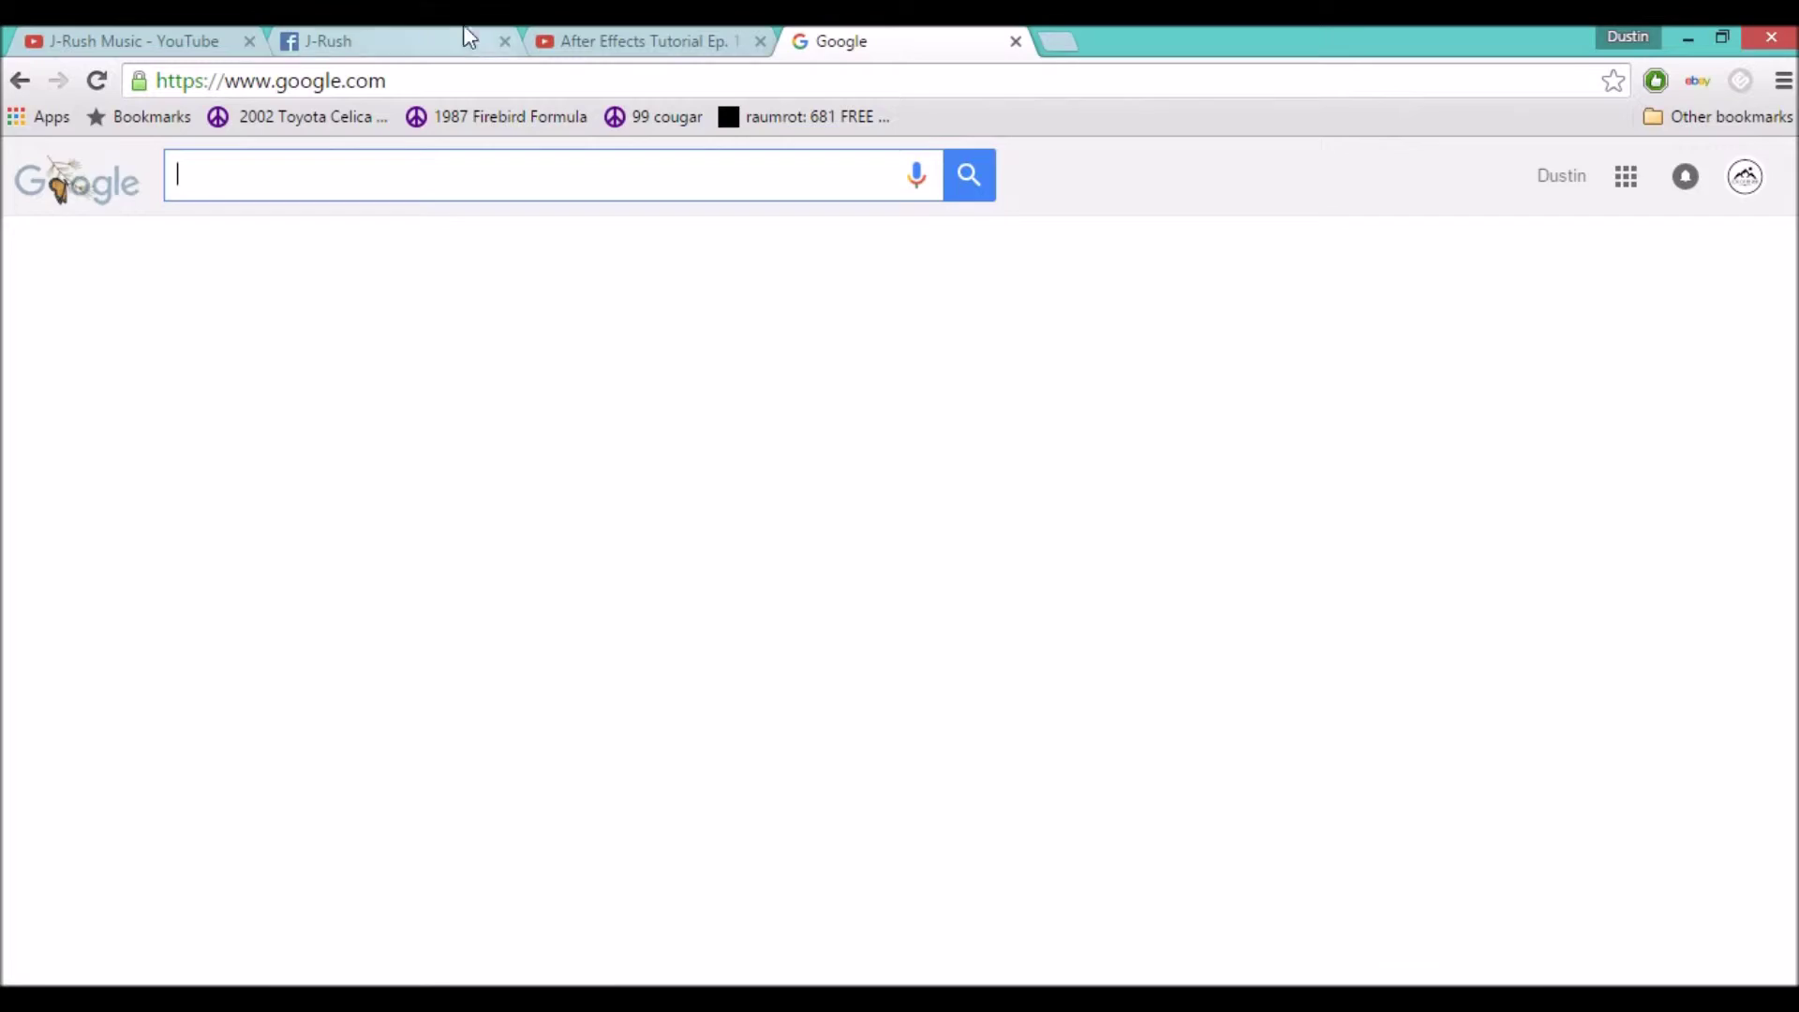
pyautogui.click(337, 40)
pyautogui.moveTo(1479, 838); pyautogui.dragTo(1469, 692)
pyautogui.hotkey('alt', 'Tab')
pyautogui.write('@THATKIDRUSH')
pyautogui.hotkey('ctrl', 'a')
pyautogui.hotkey('ctrl', 'shift', ',')
pyautogui.hotkey('ctrl', 'shift', ',')
pyautogui.hotkey('ctrl', 'shift', ',')
pyautogui.hotkey('ctrl', 'Return')
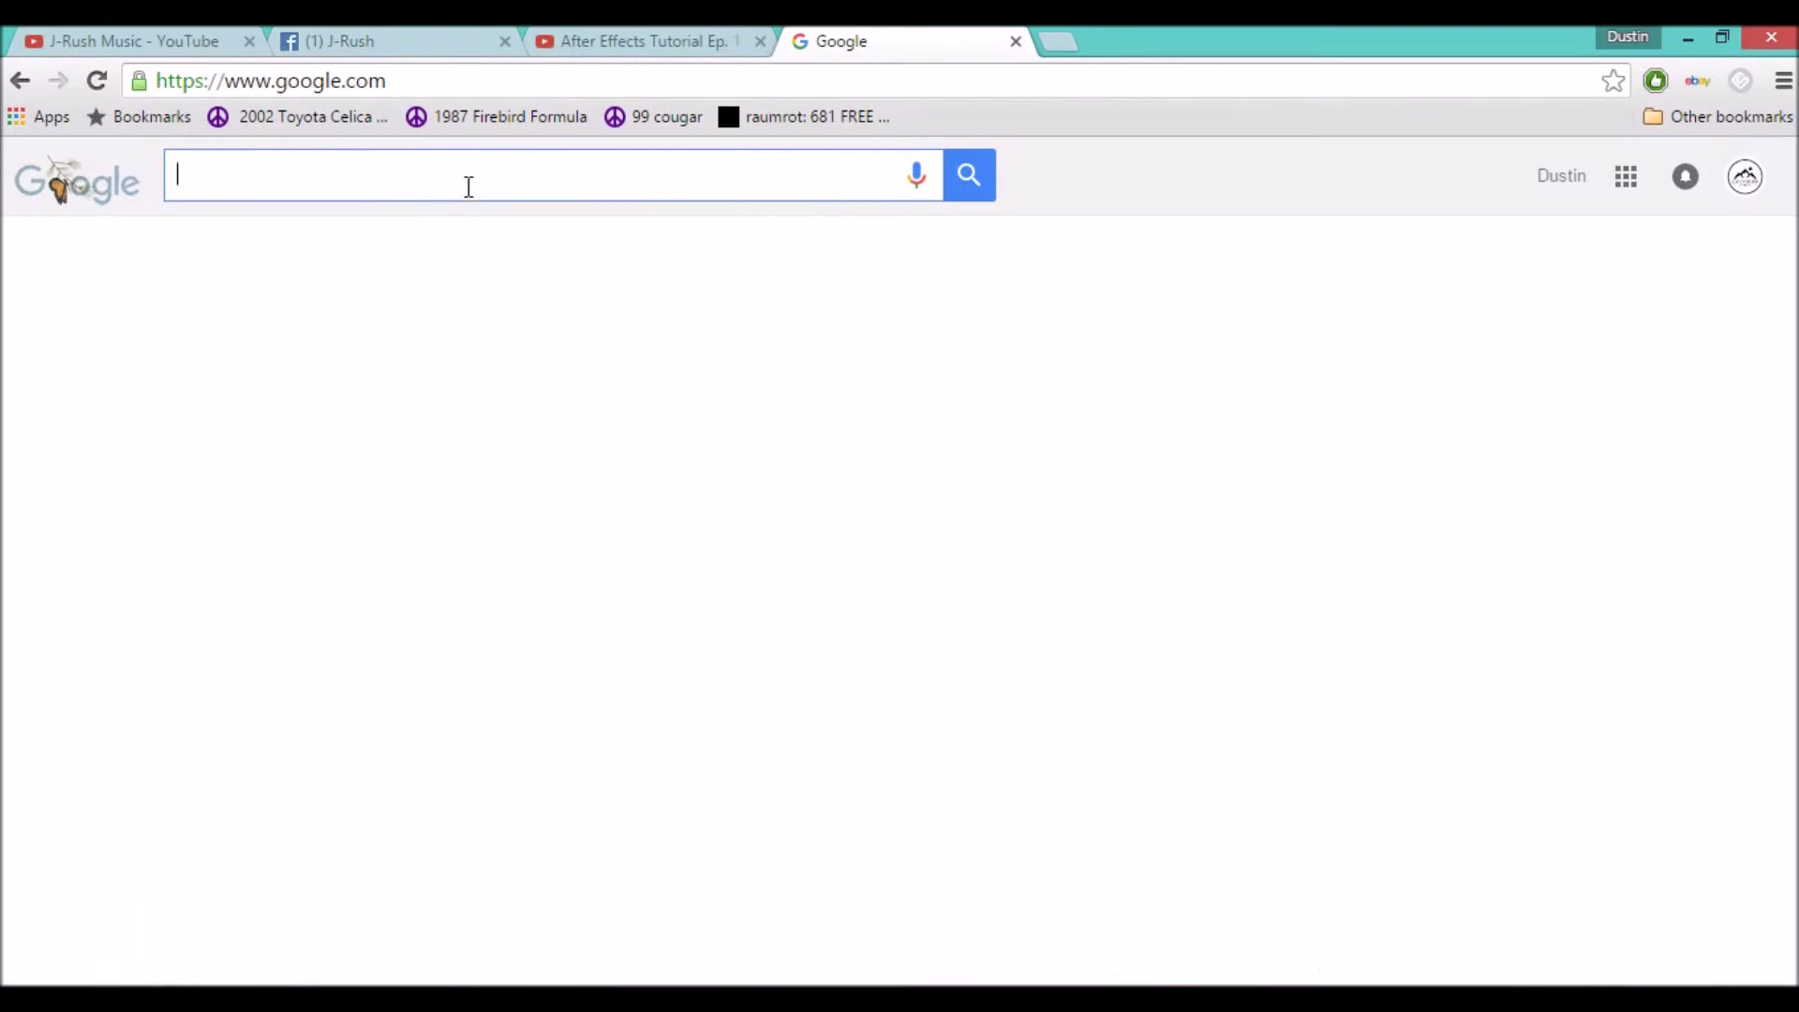
# Switch to the browser, search Google for "Facebook logo png" and download a Facebook logo image.
pyautogui.write('Facebook logo png')
pyautogui.press('Return')
pyautogui.click(269, 254)
pyautogui.click(980, 642)
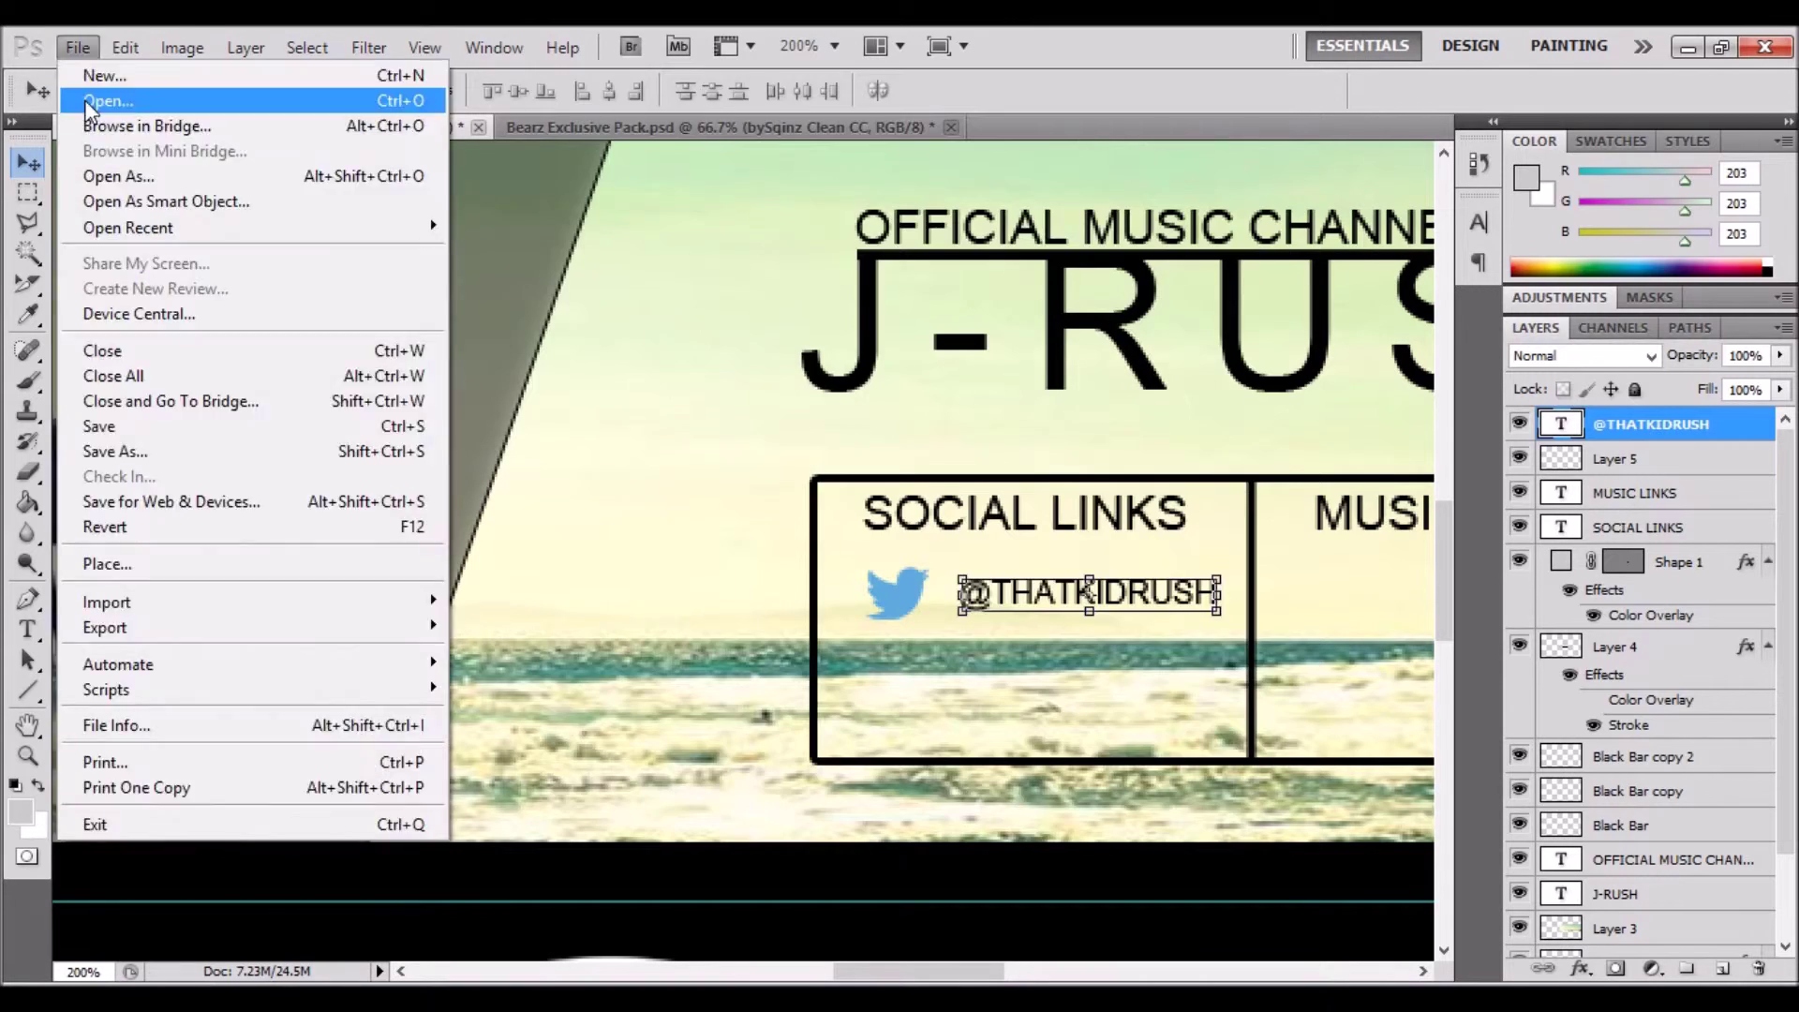
# Open facebook-logo.png, bring it into the banner and shrink it to an icon beneath the Twitter bird.
pyautogui.click(73, 100)
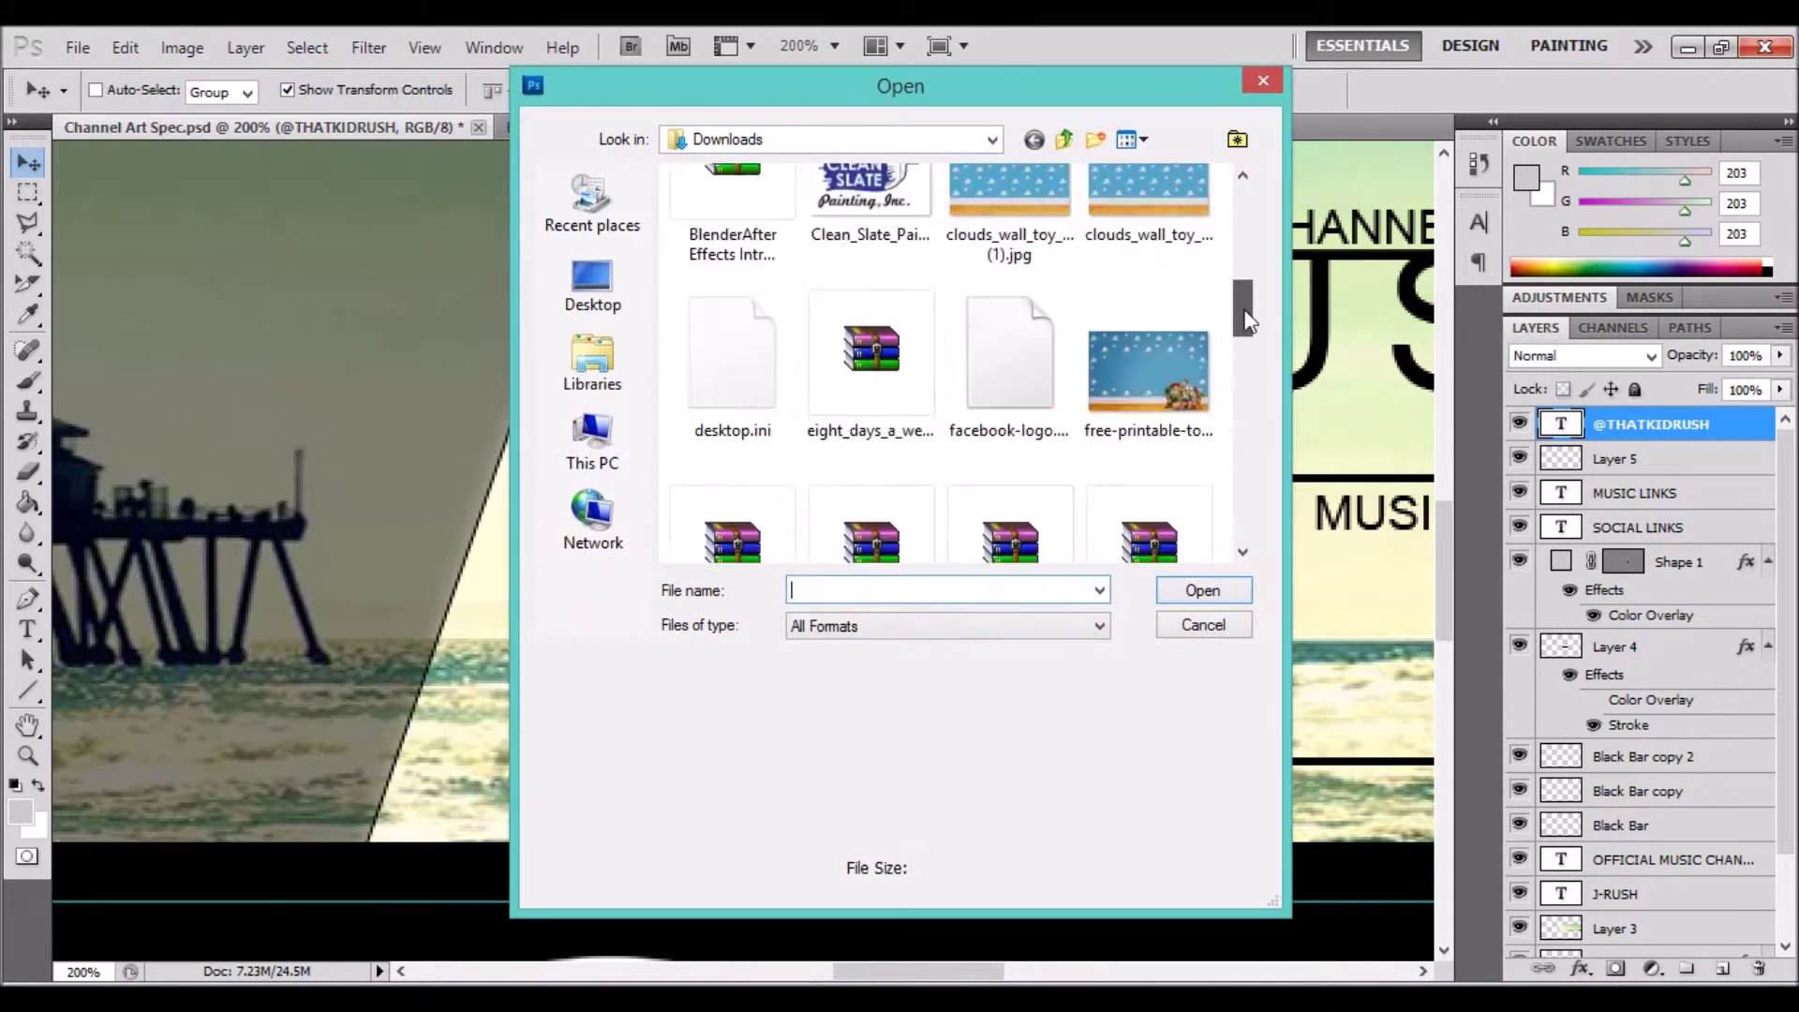
pyautogui.scroll(-3, 1218, 373)
pyautogui.scroll(2, 1219, 373)
pyautogui.doubleClick(1021, 291)
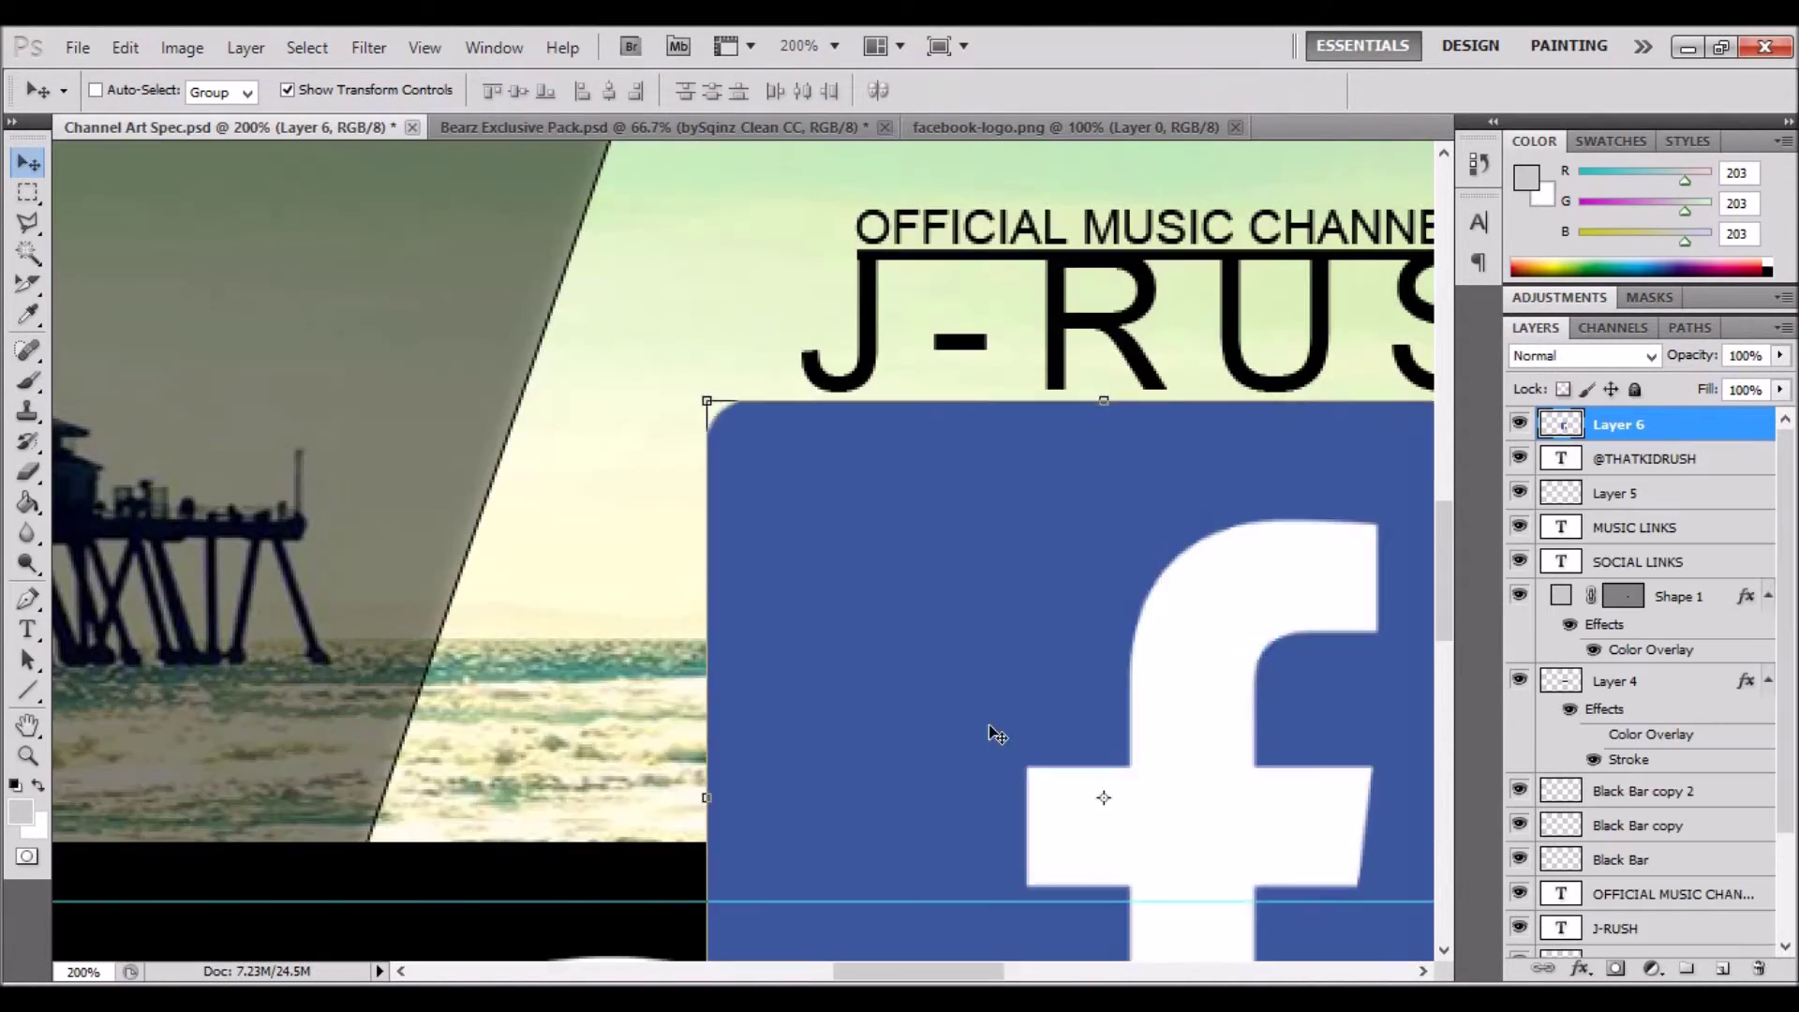
pyautogui.moveTo(993, 734); pyautogui.dragTo(873, 709)
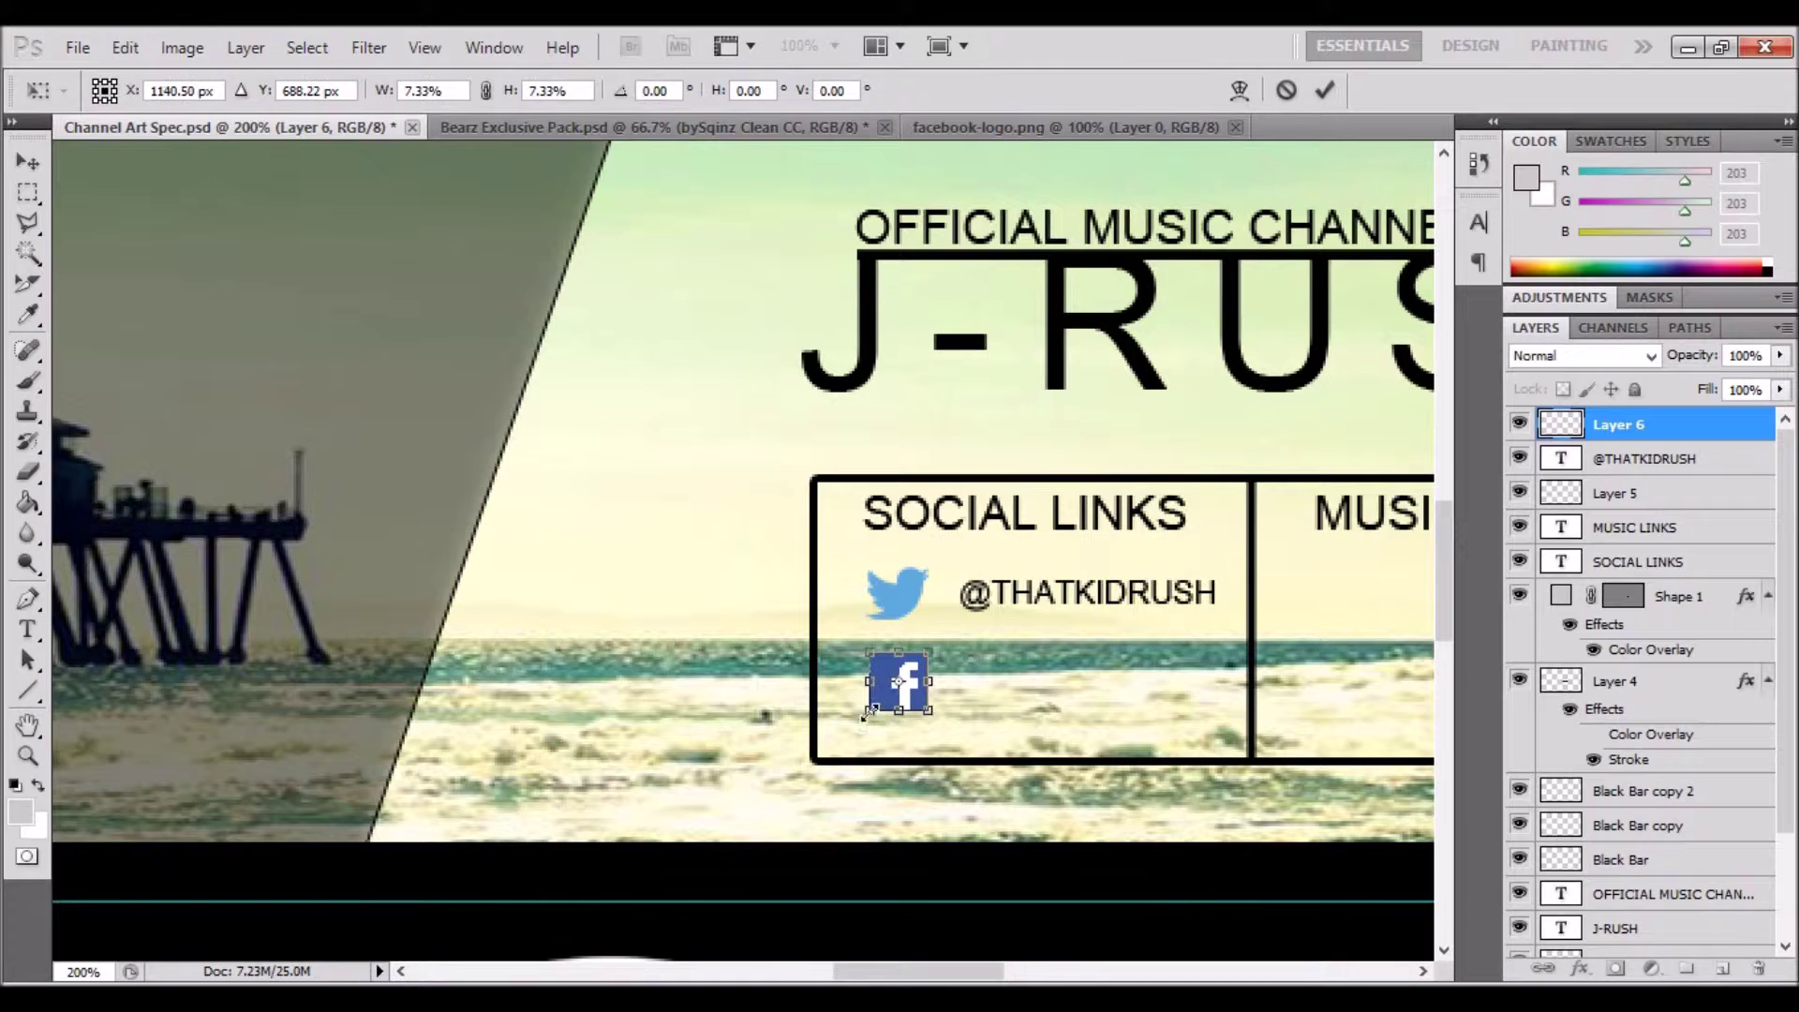
pyautogui.press('Return')
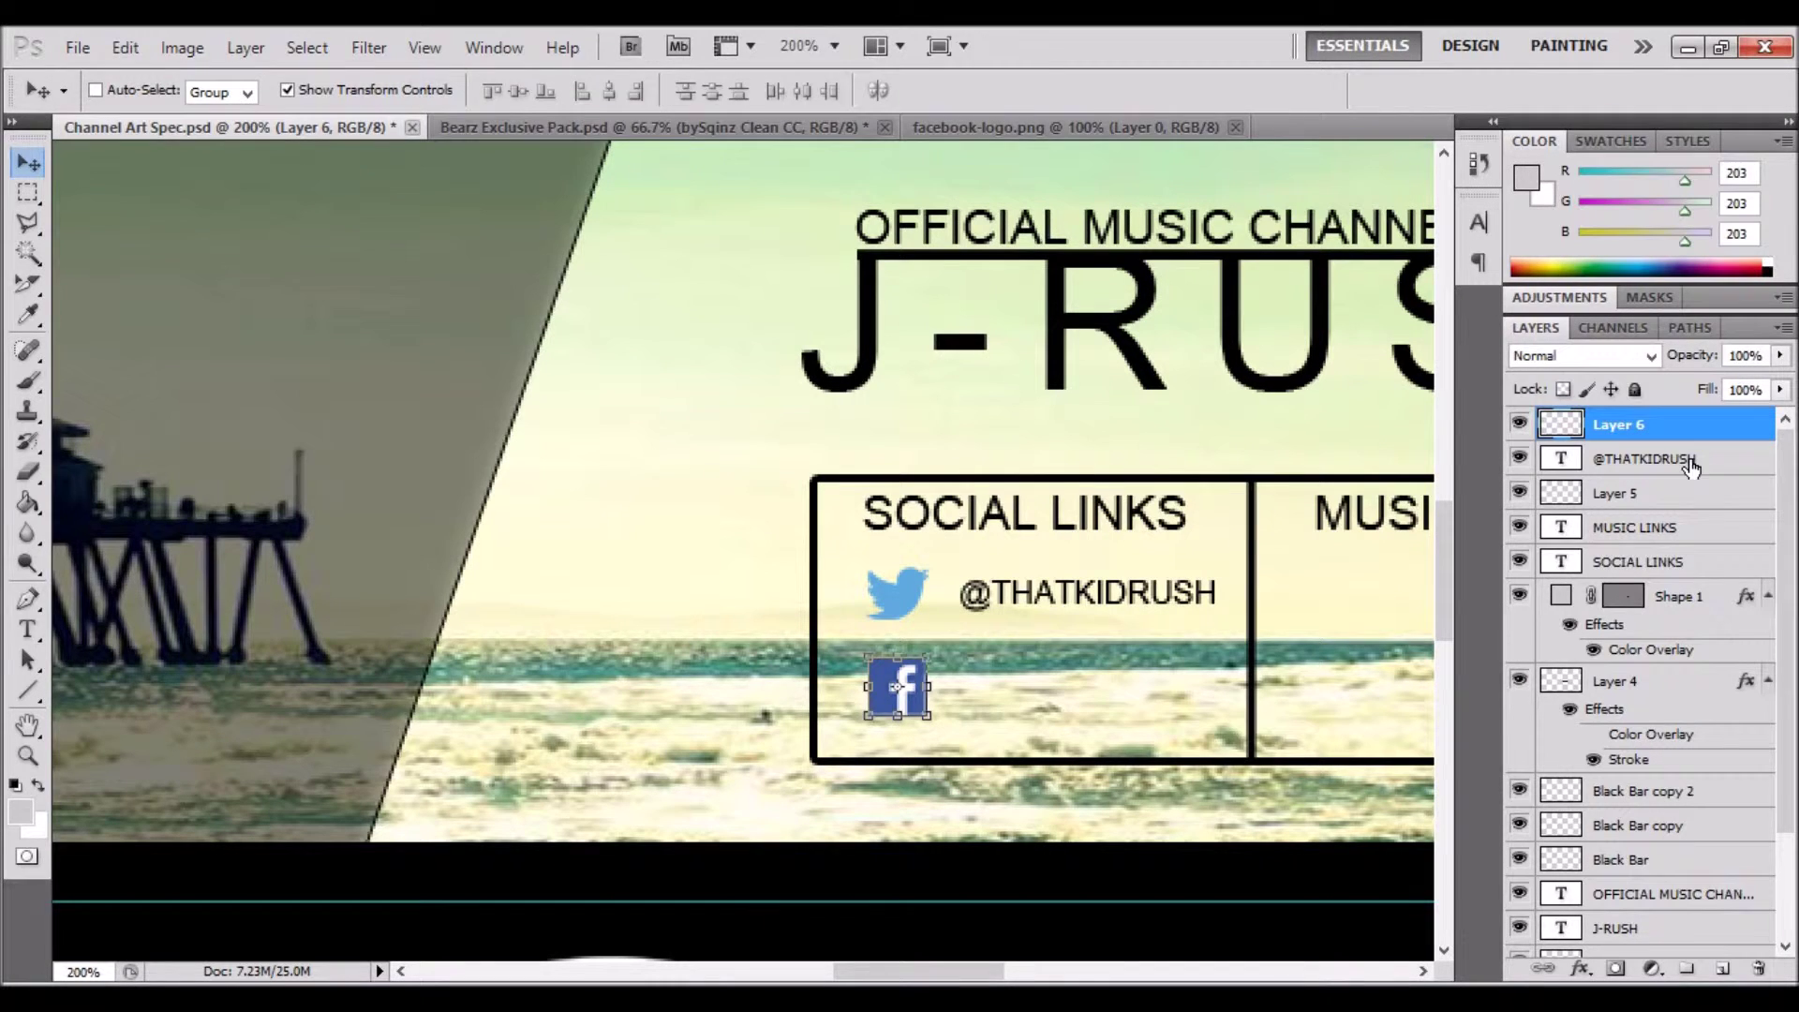
# Add black 12 pt text reading /JRUSH beside the Facebook icon.
pyautogui.press('t')
pyautogui.click(964, 698)
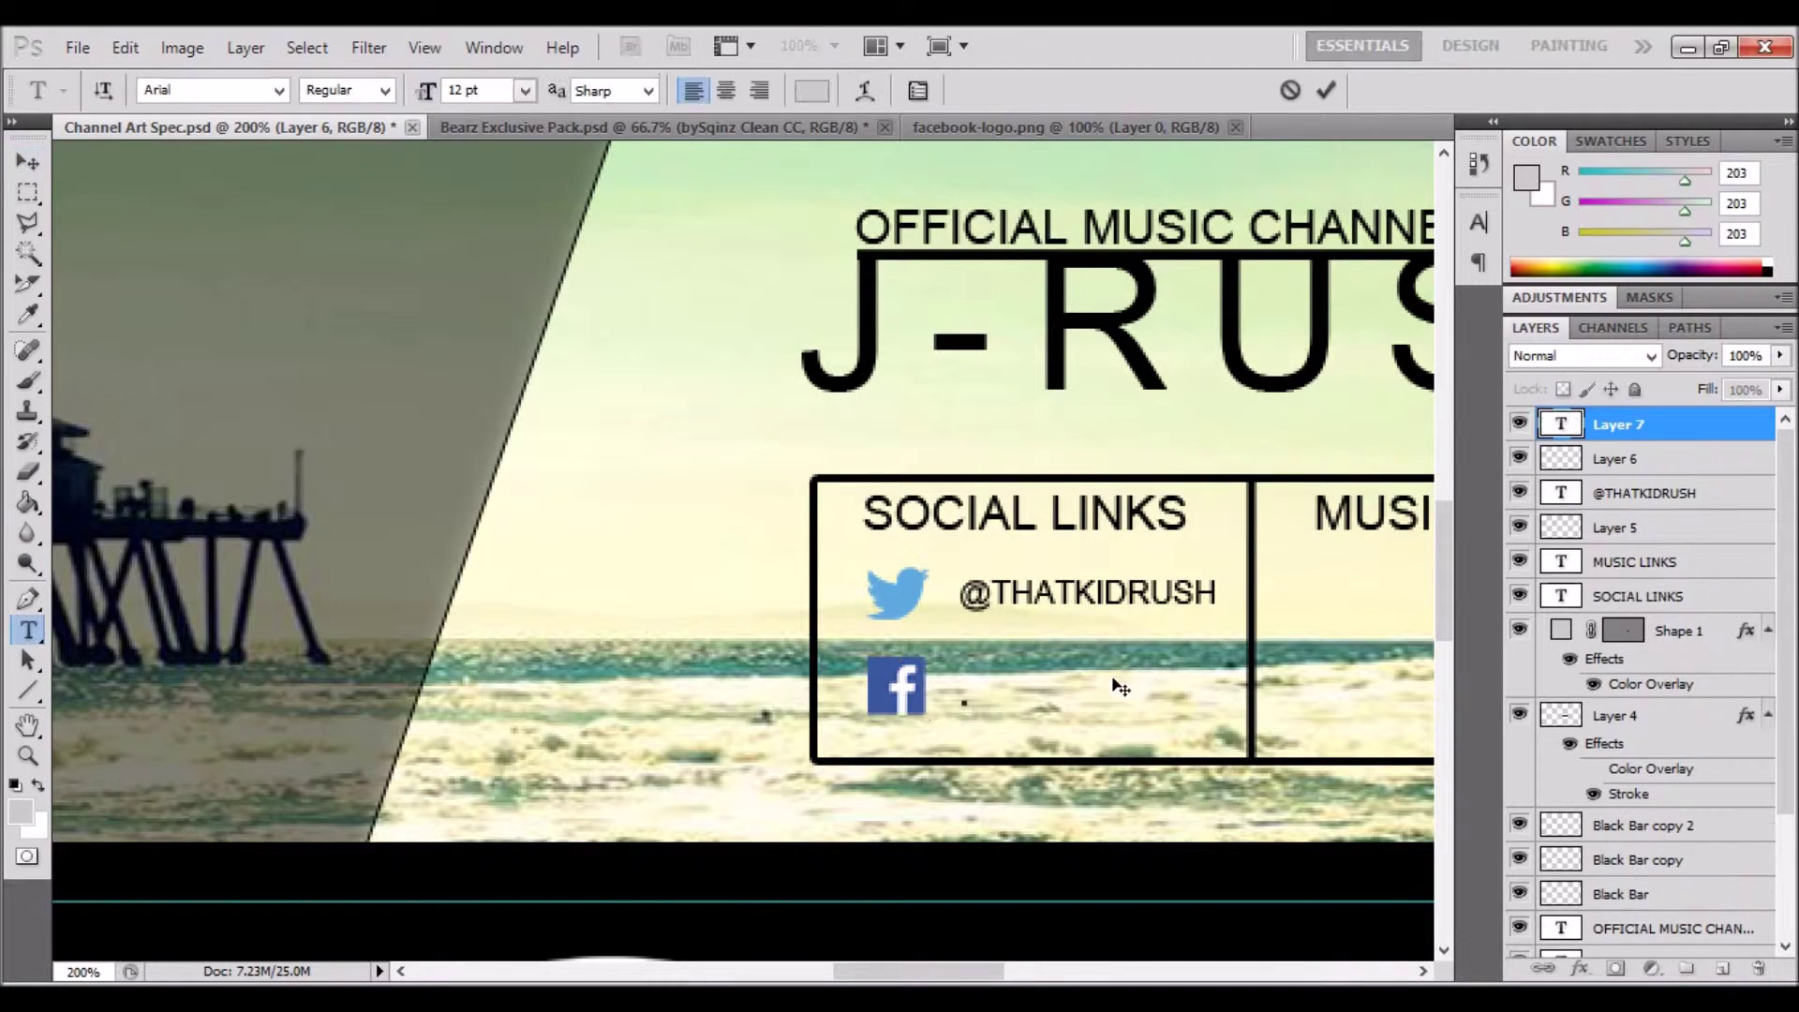
pyautogui.click(15, 783)
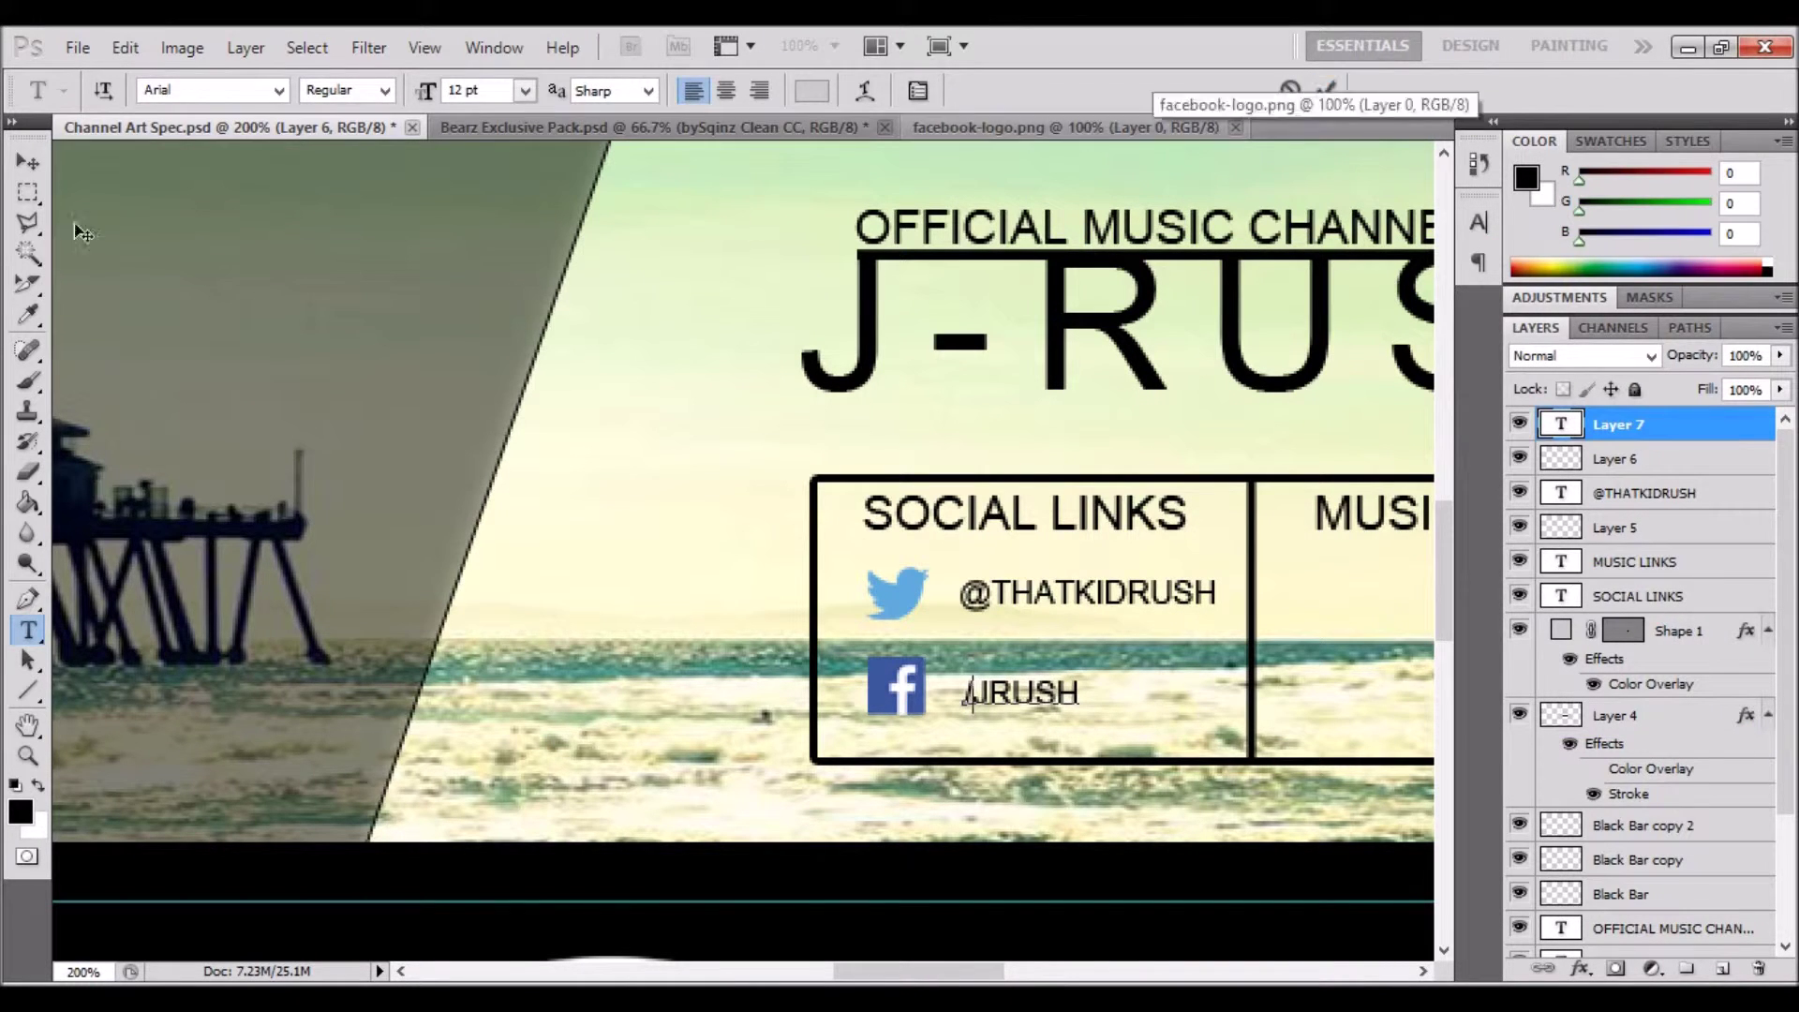
pyautogui.click(28, 162)
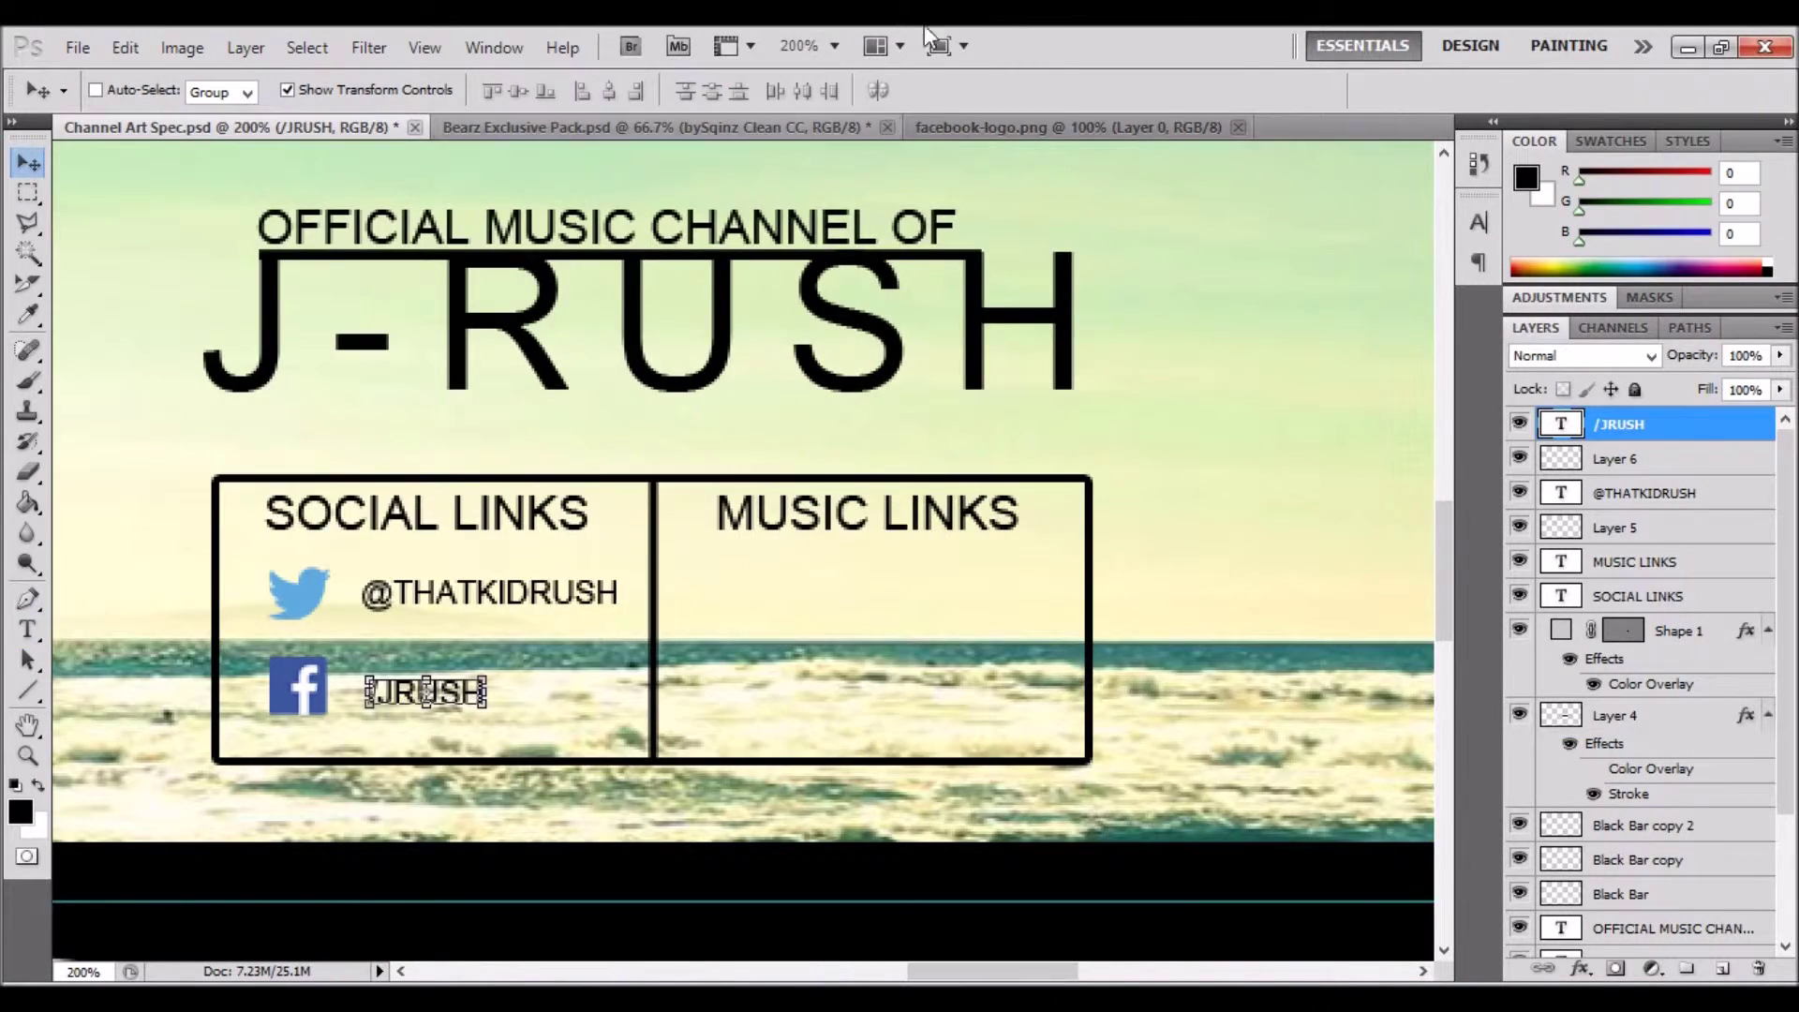
# Open soundcloud-monetize.png, bring it into the banner and shrink it to an icon beneath the MUSIC LINKS heading.
pyautogui.click(77, 47)
pyautogui.click(56, 96)
pyautogui.scroll(-5, 1223, 366)
pyautogui.scroll(-3, 1223, 366)
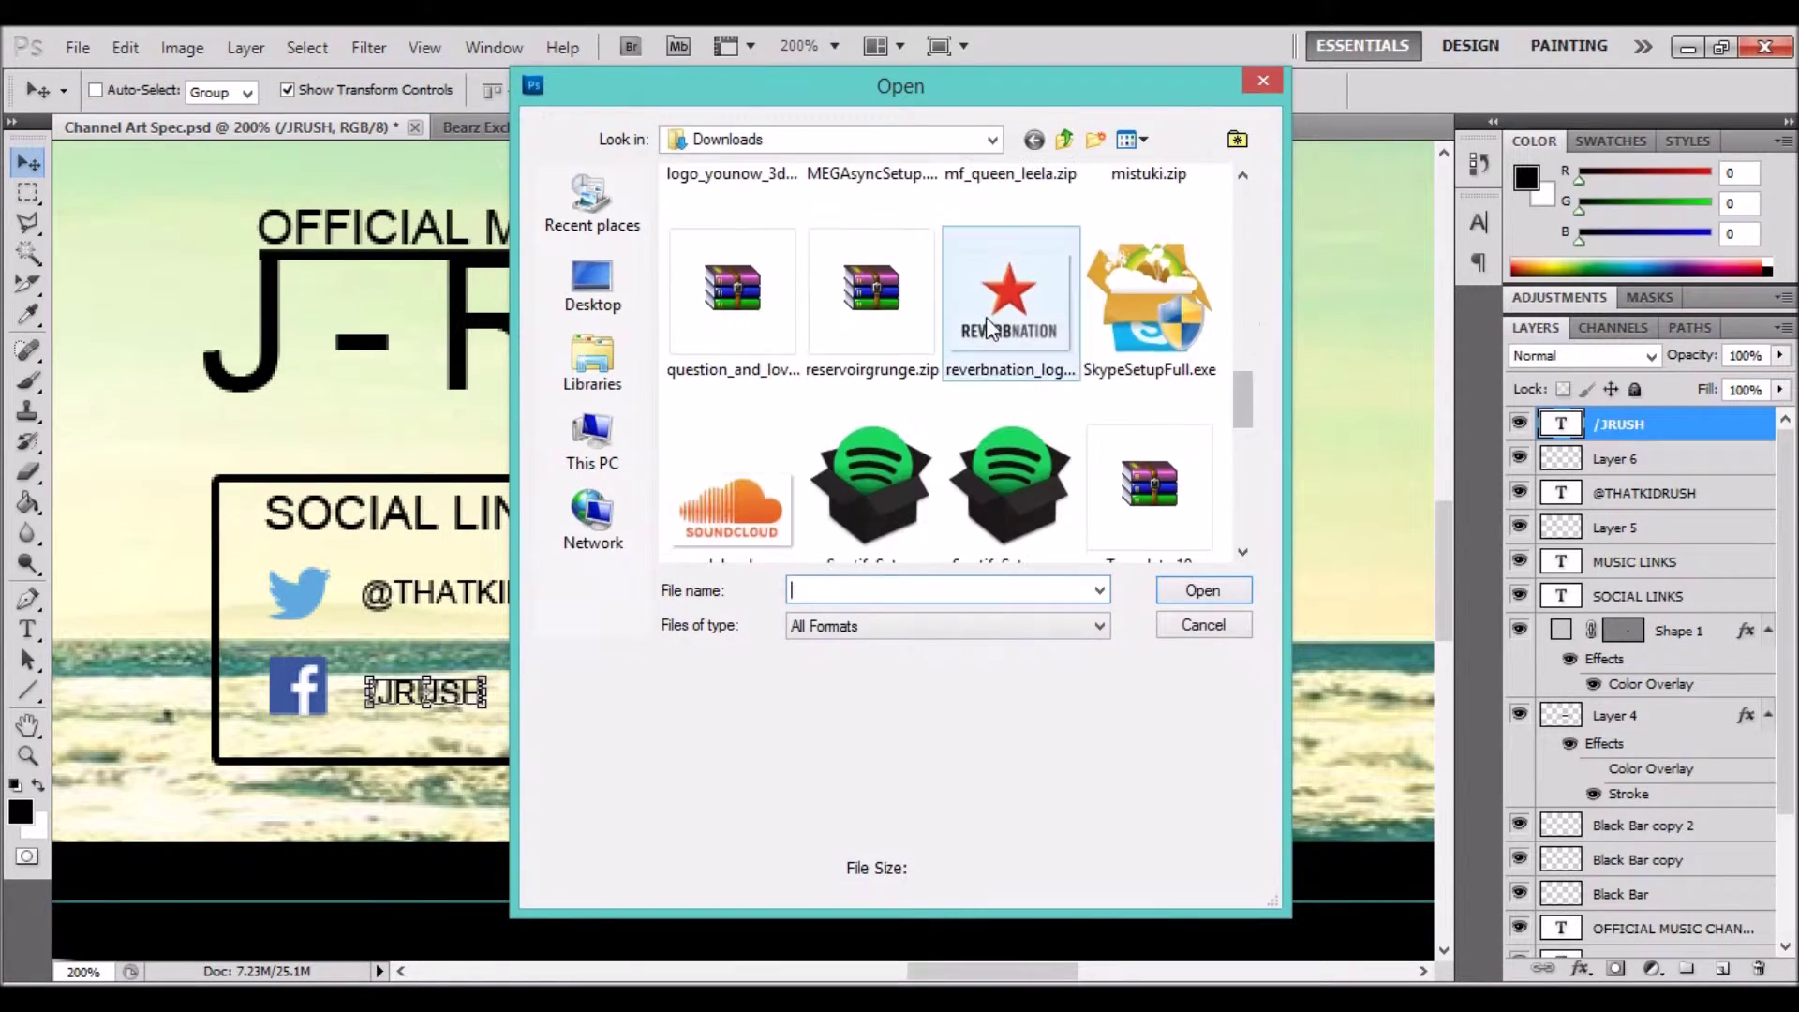
pyautogui.doubleClick(727, 506)
pyautogui.press('Return')
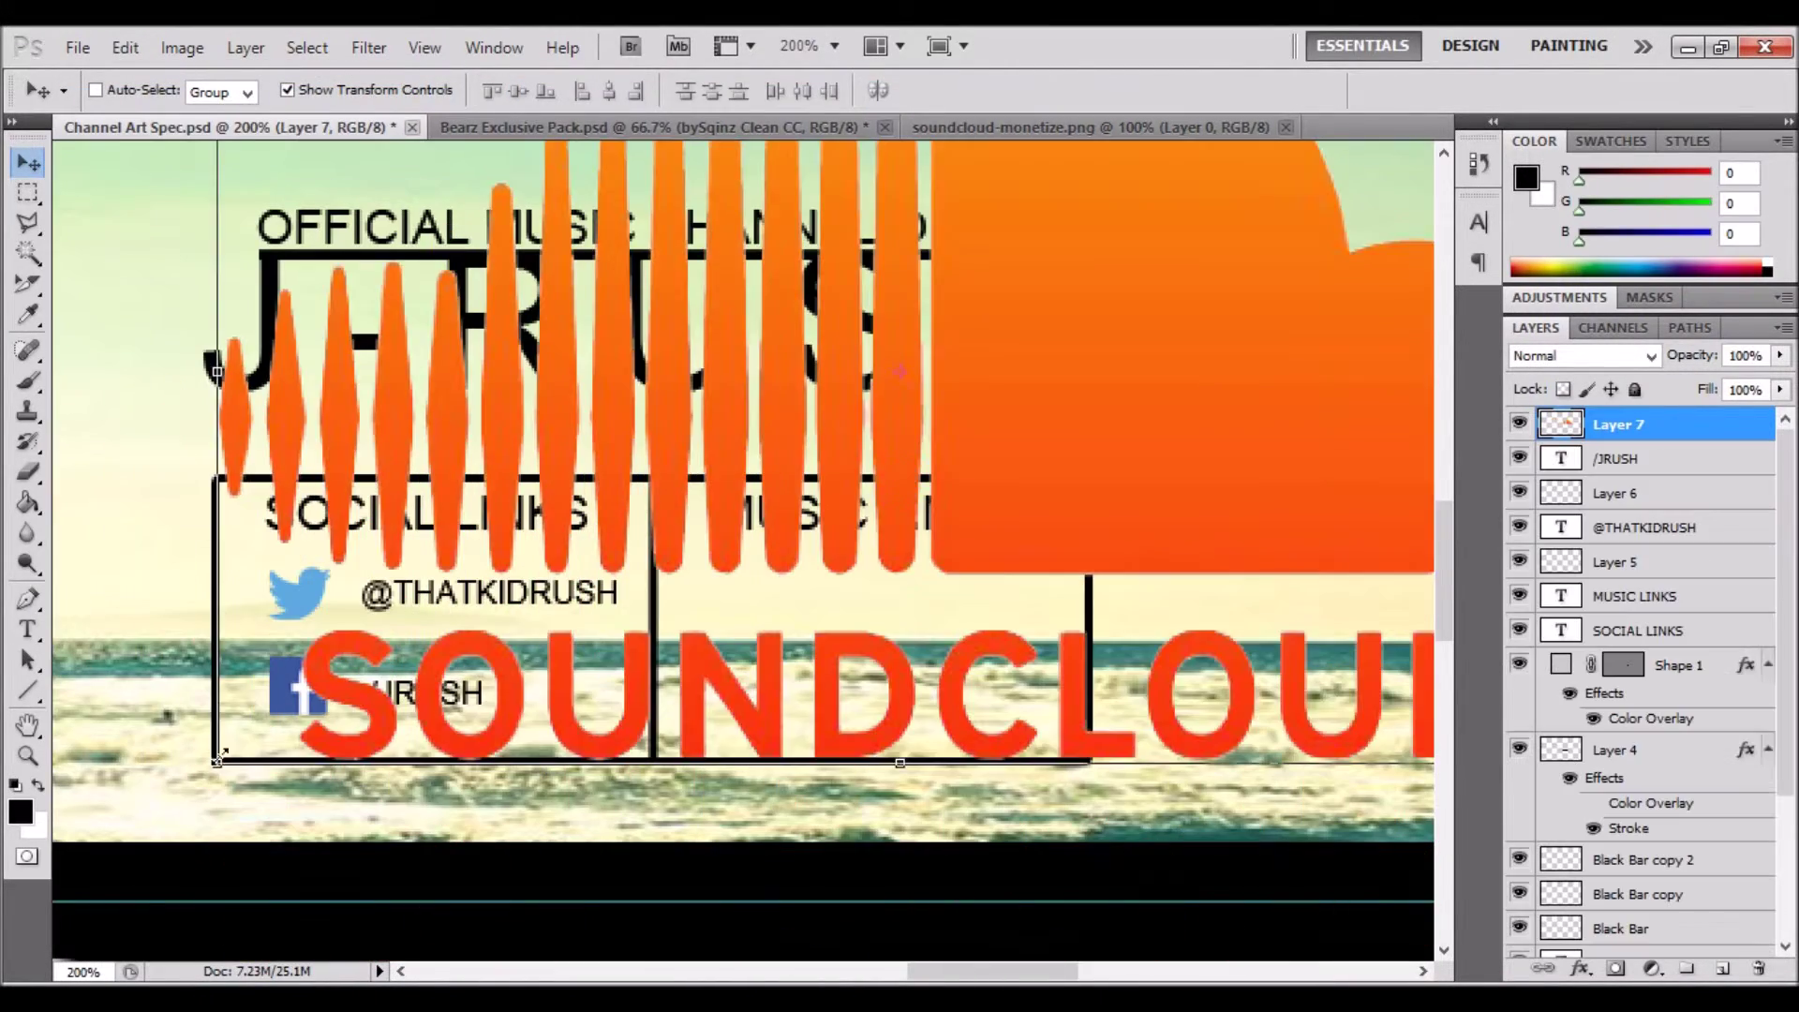
pyautogui.moveTo(218, 757); pyautogui.dragTo(1024, 536)
pyautogui.press('Return')
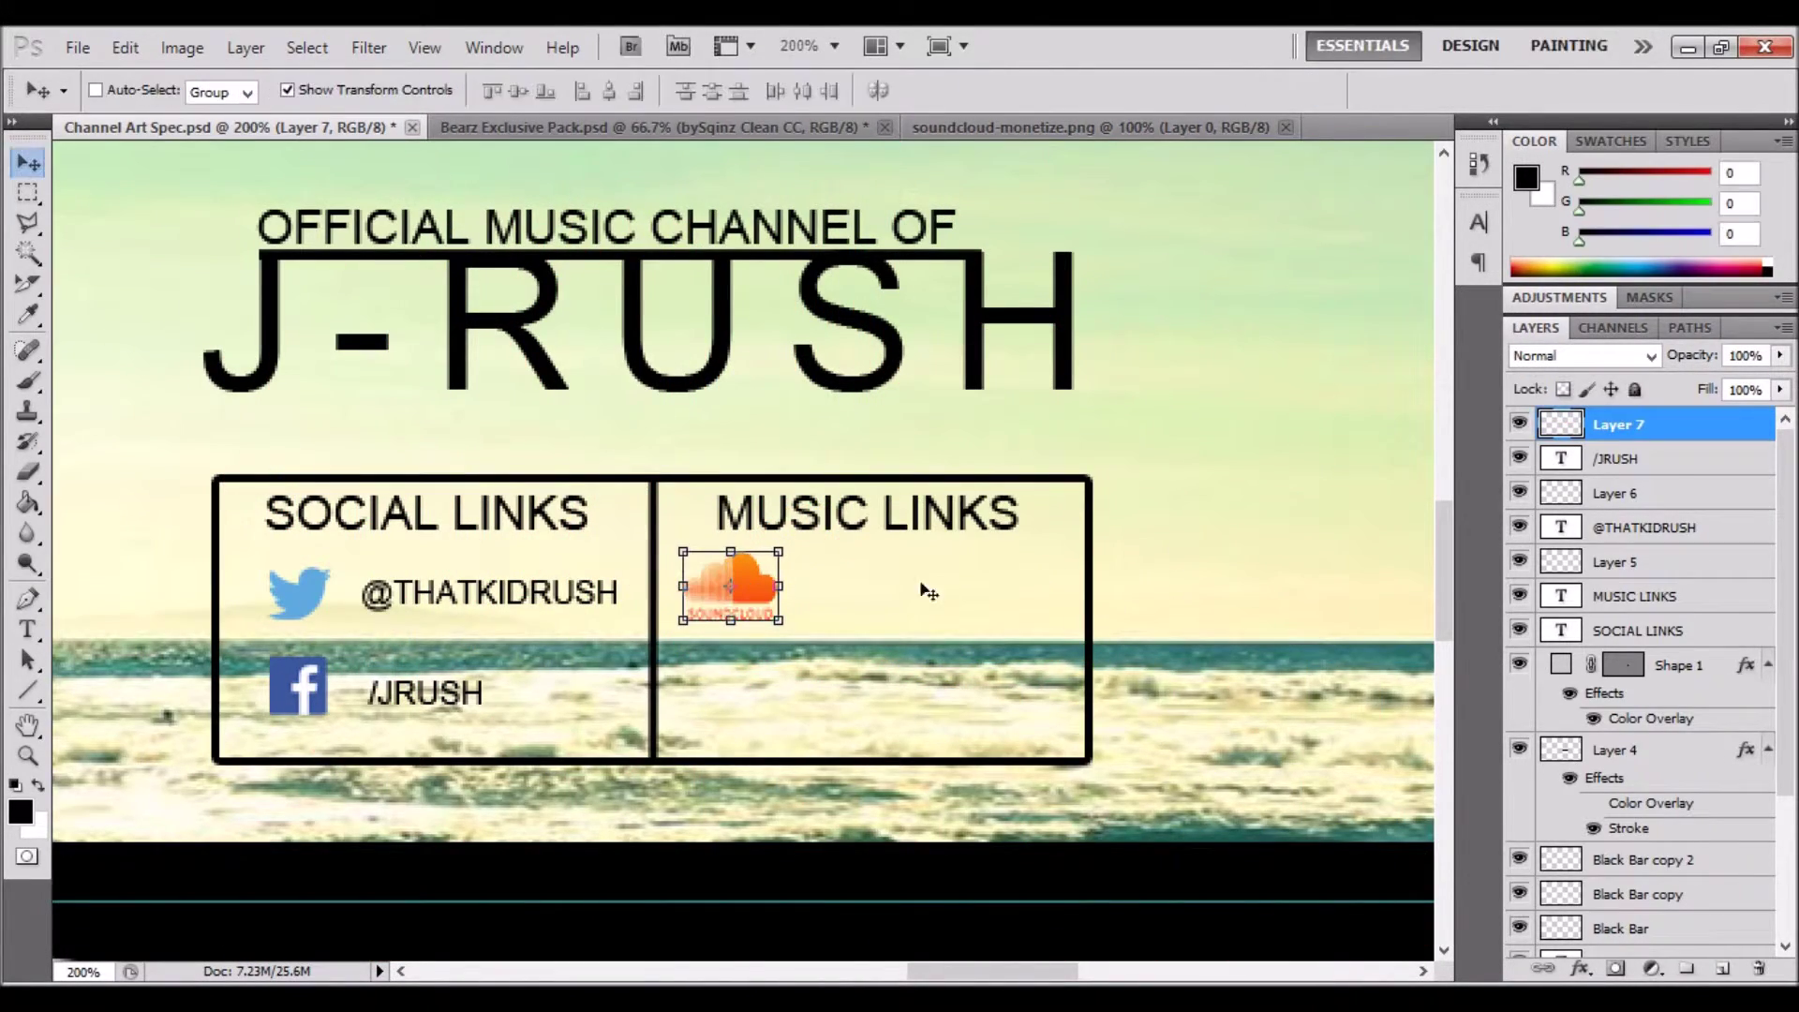
# Try an orange ff8a00 colour overlay on the SoundCloud logo.
pyautogui.doubleClick(1680, 436)
pyautogui.click(1050, 562)
pyautogui.click(1510, 328)
pyautogui.moveTo(1478, 651)
pyautogui.mouseDown()
pyautogui.moveTo(1475, 622)
pyautogui.moveTo(1497, 632)
pyautogui.mouseUp()
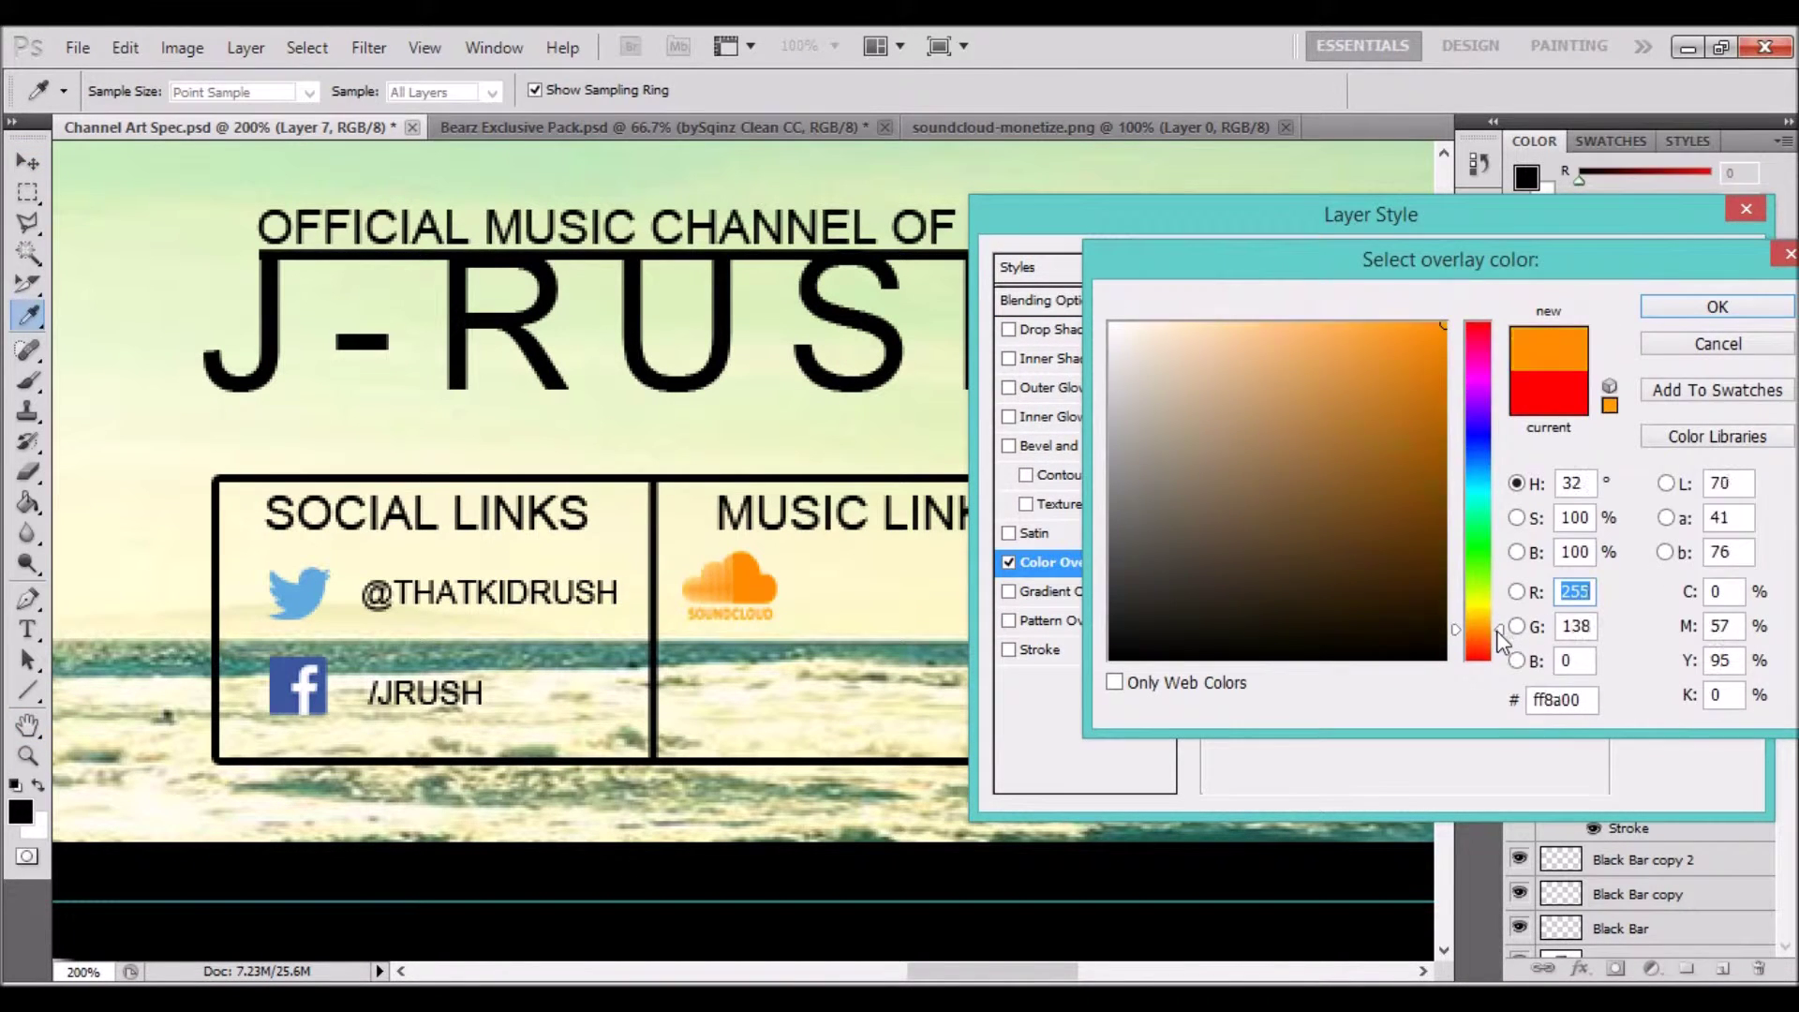
pyautogui.press('Return')
pyautogui.press('Return')
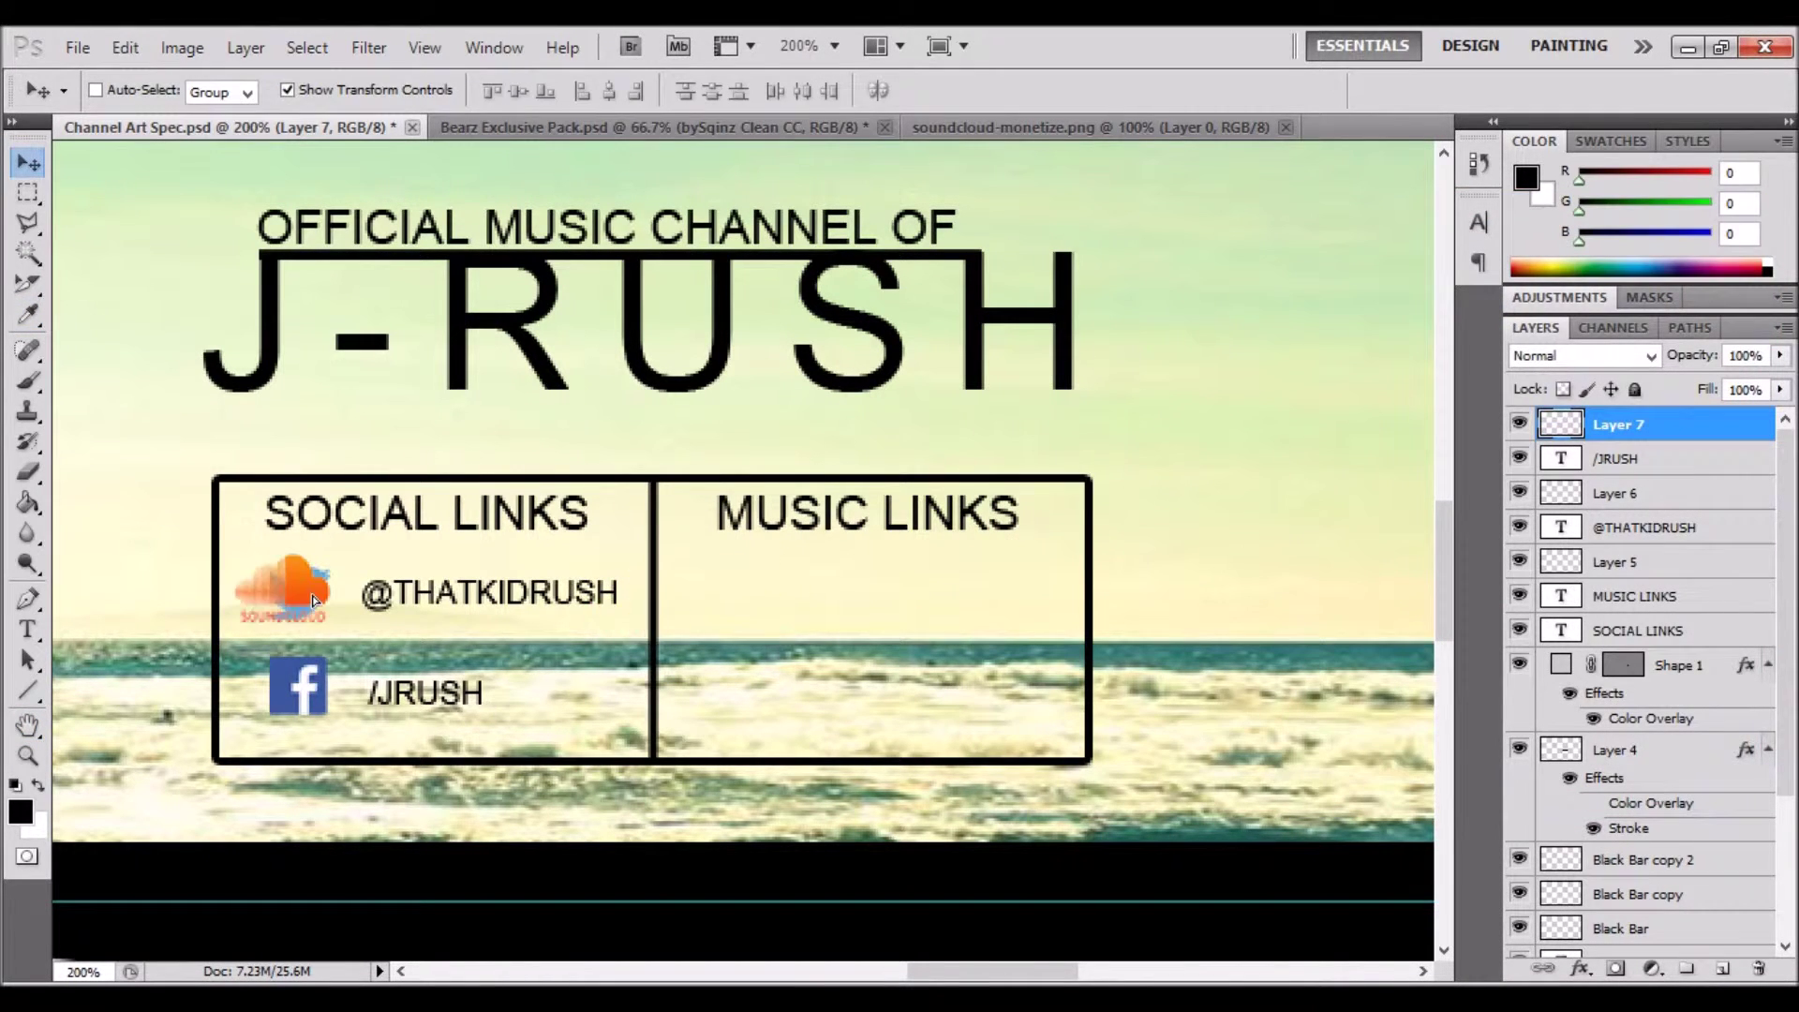
# Look up the artist's SoundCloud handle in the J-Rush Facebook chat and add it as 12 pt text beside the SoundCloud icon.
pyautogui.hotkey('alt', 'Tab')
pyautogui.scroll(-2, 1480, 647)
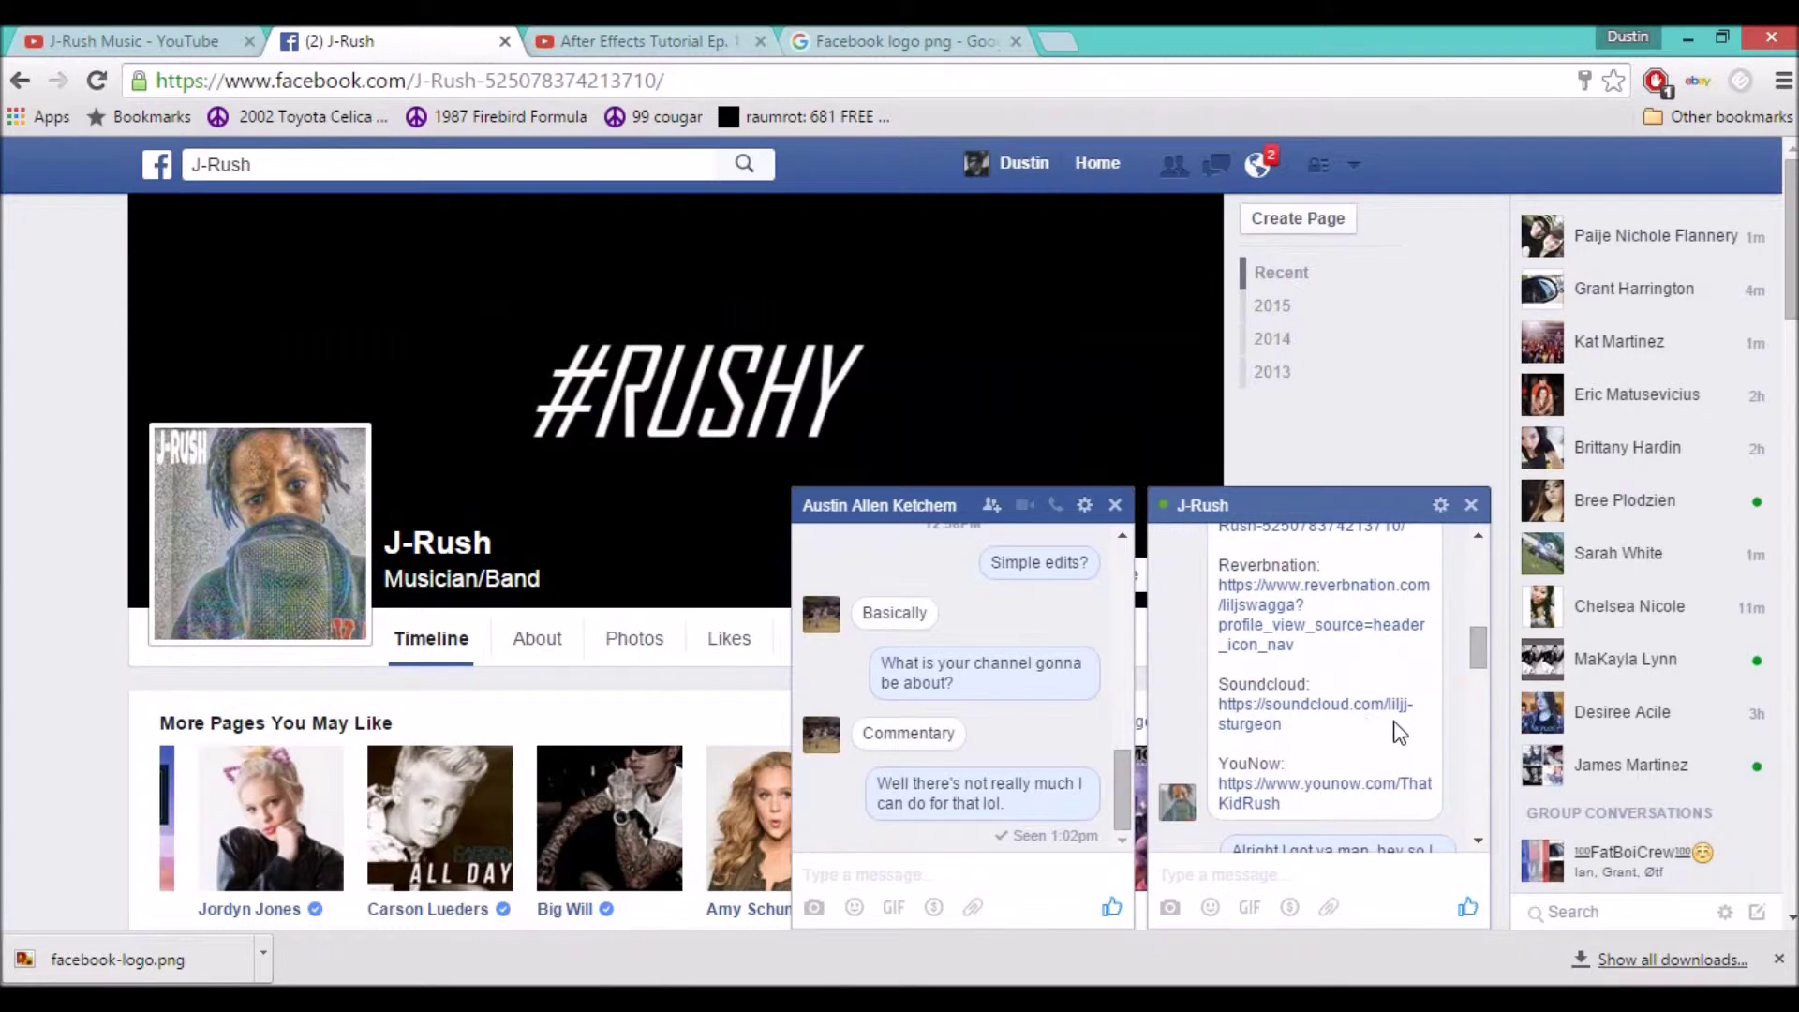
pyautogui.click(1394, 728)
pyautogui.moveTo(380, 80); pyautogui.dragTo(513, 80)
pyautogui.hotkey('alt', 'Tab')
pyautogui.press('t')
pyautogui.click(809, 608)
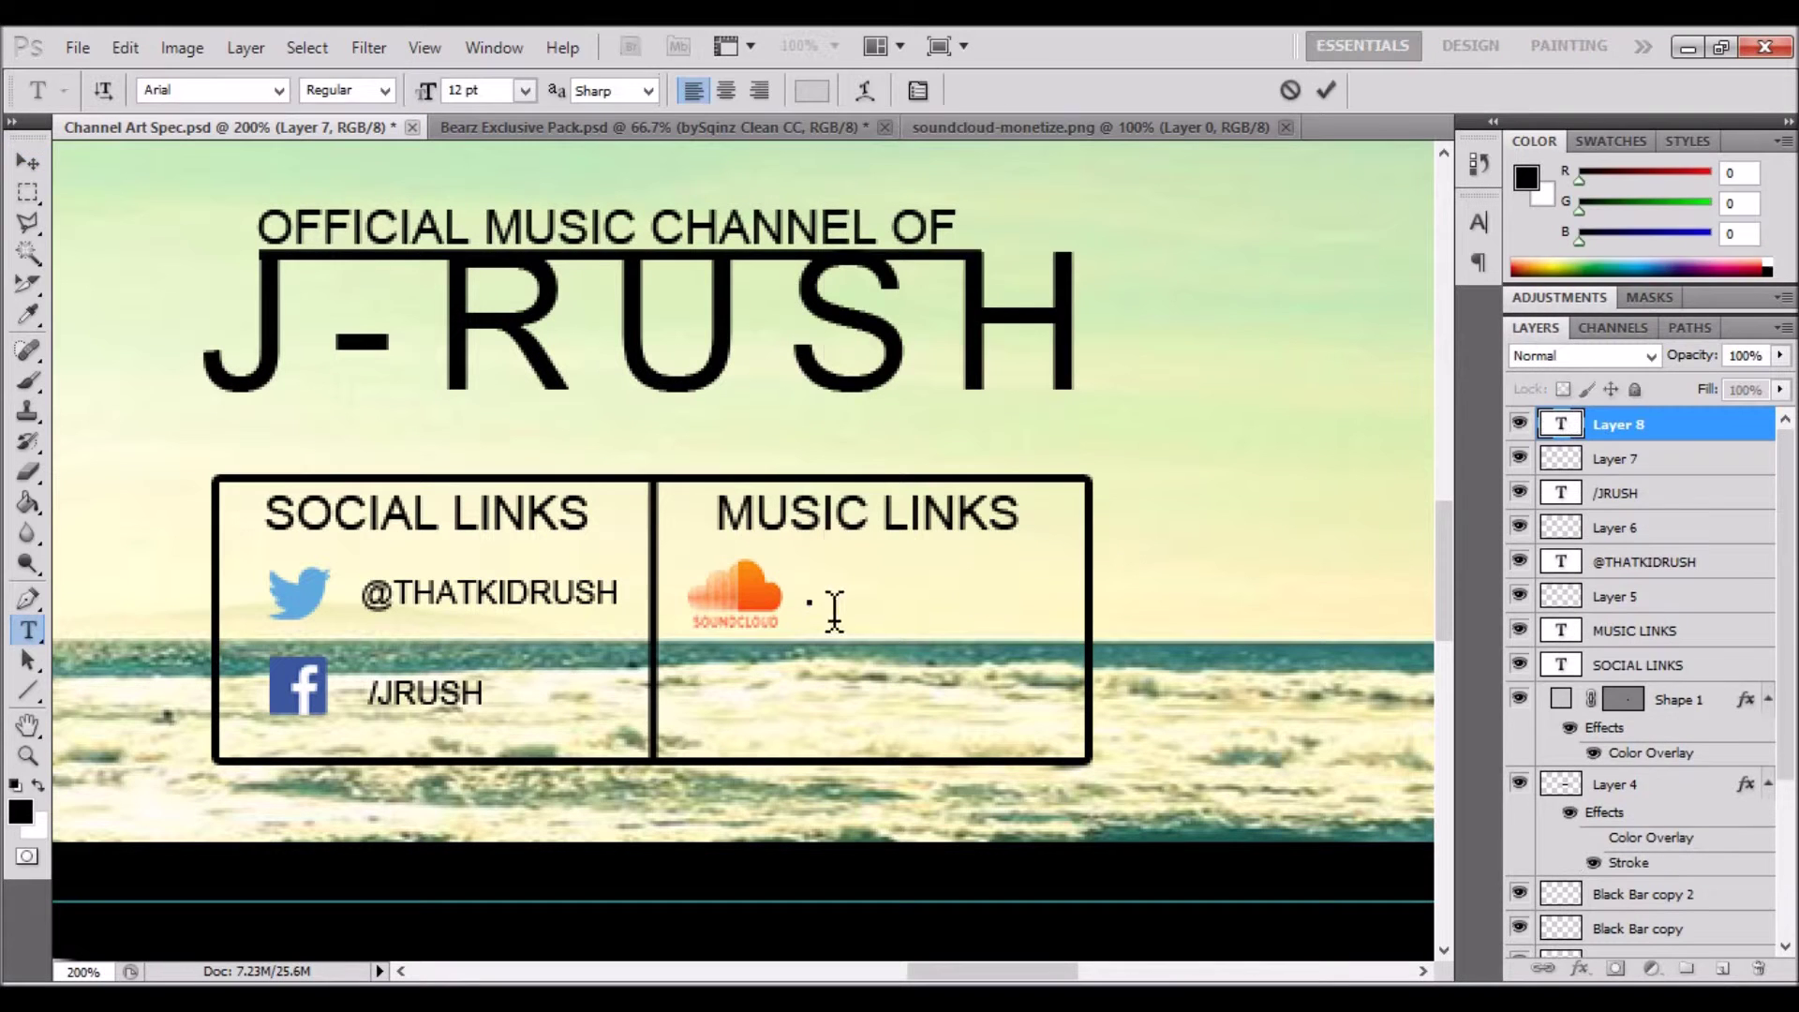
pyautogui.hotkey('ctrl', 'Return')
pyautogui.press('v')
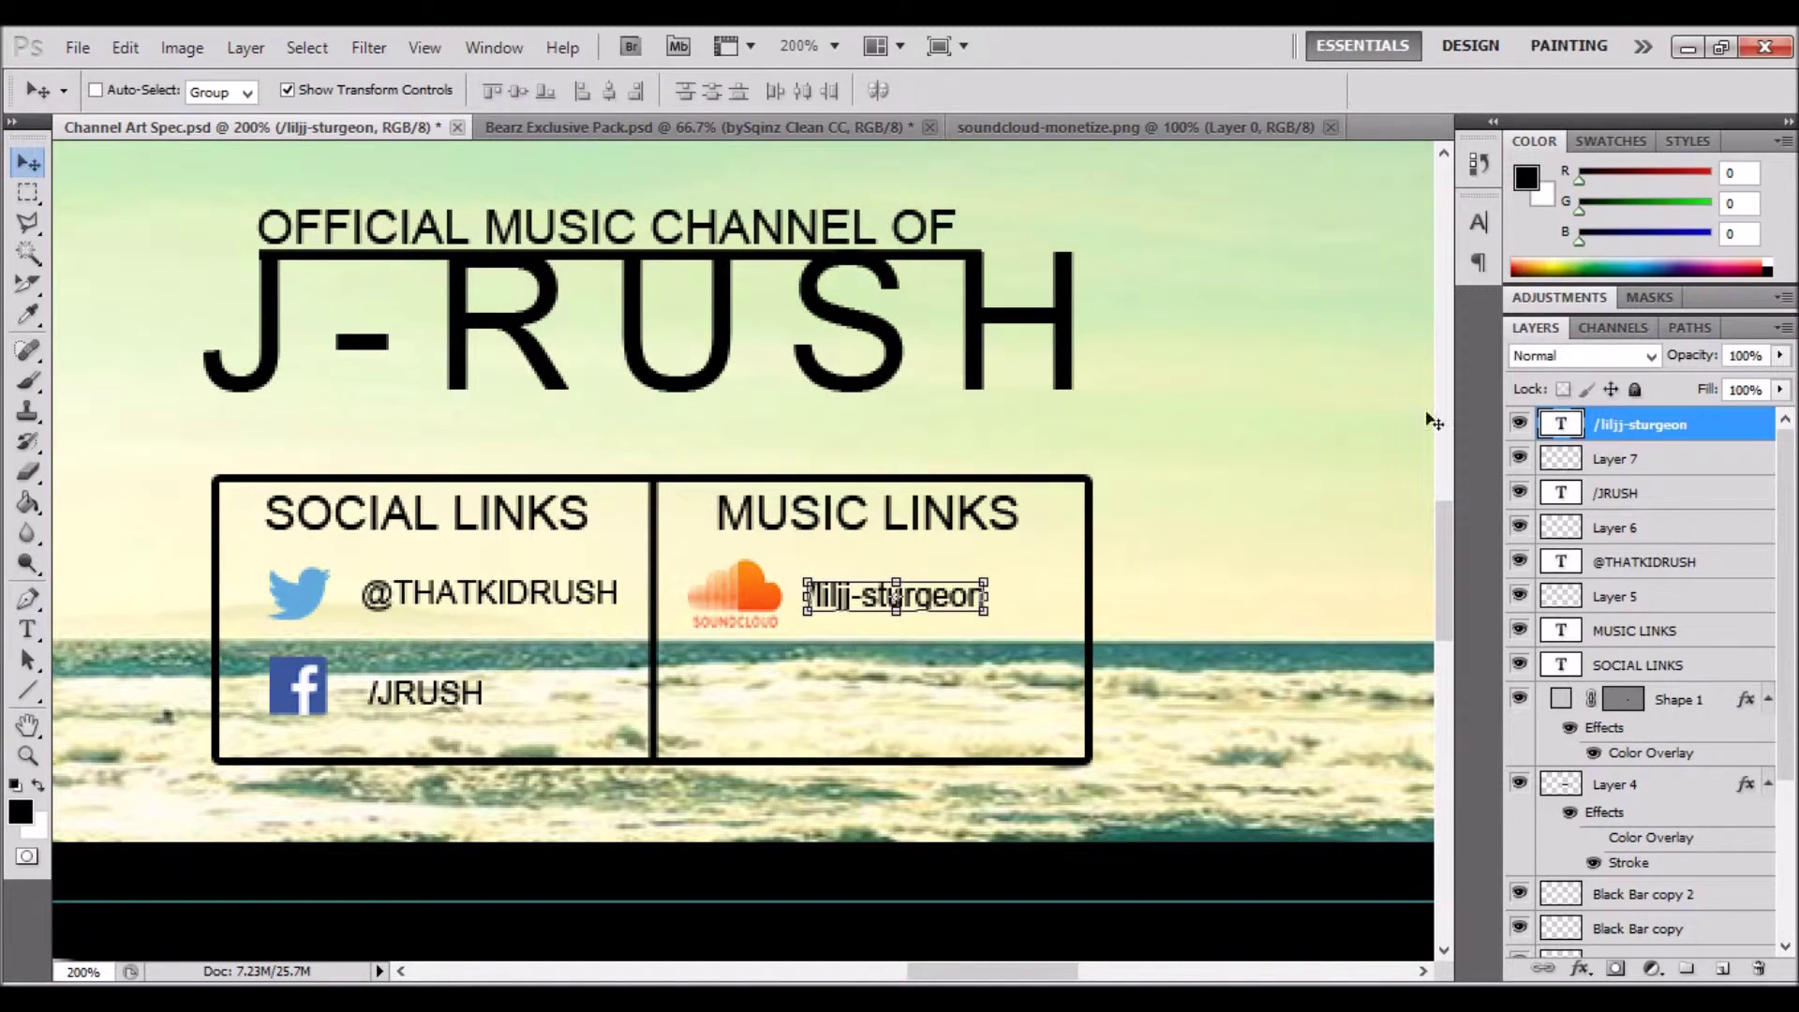
# Open reverbnation_logo_light_badge_normal.png, bring it into the banner and shrink it to an icon beneath the SoundCloud logo.
pyautogui.hotkey('ctrl', 'o')
pyautogui.scroll(-5, 951, 356)
pyautogui.click(1017, 253)
pyautogui.click(1202, 591)
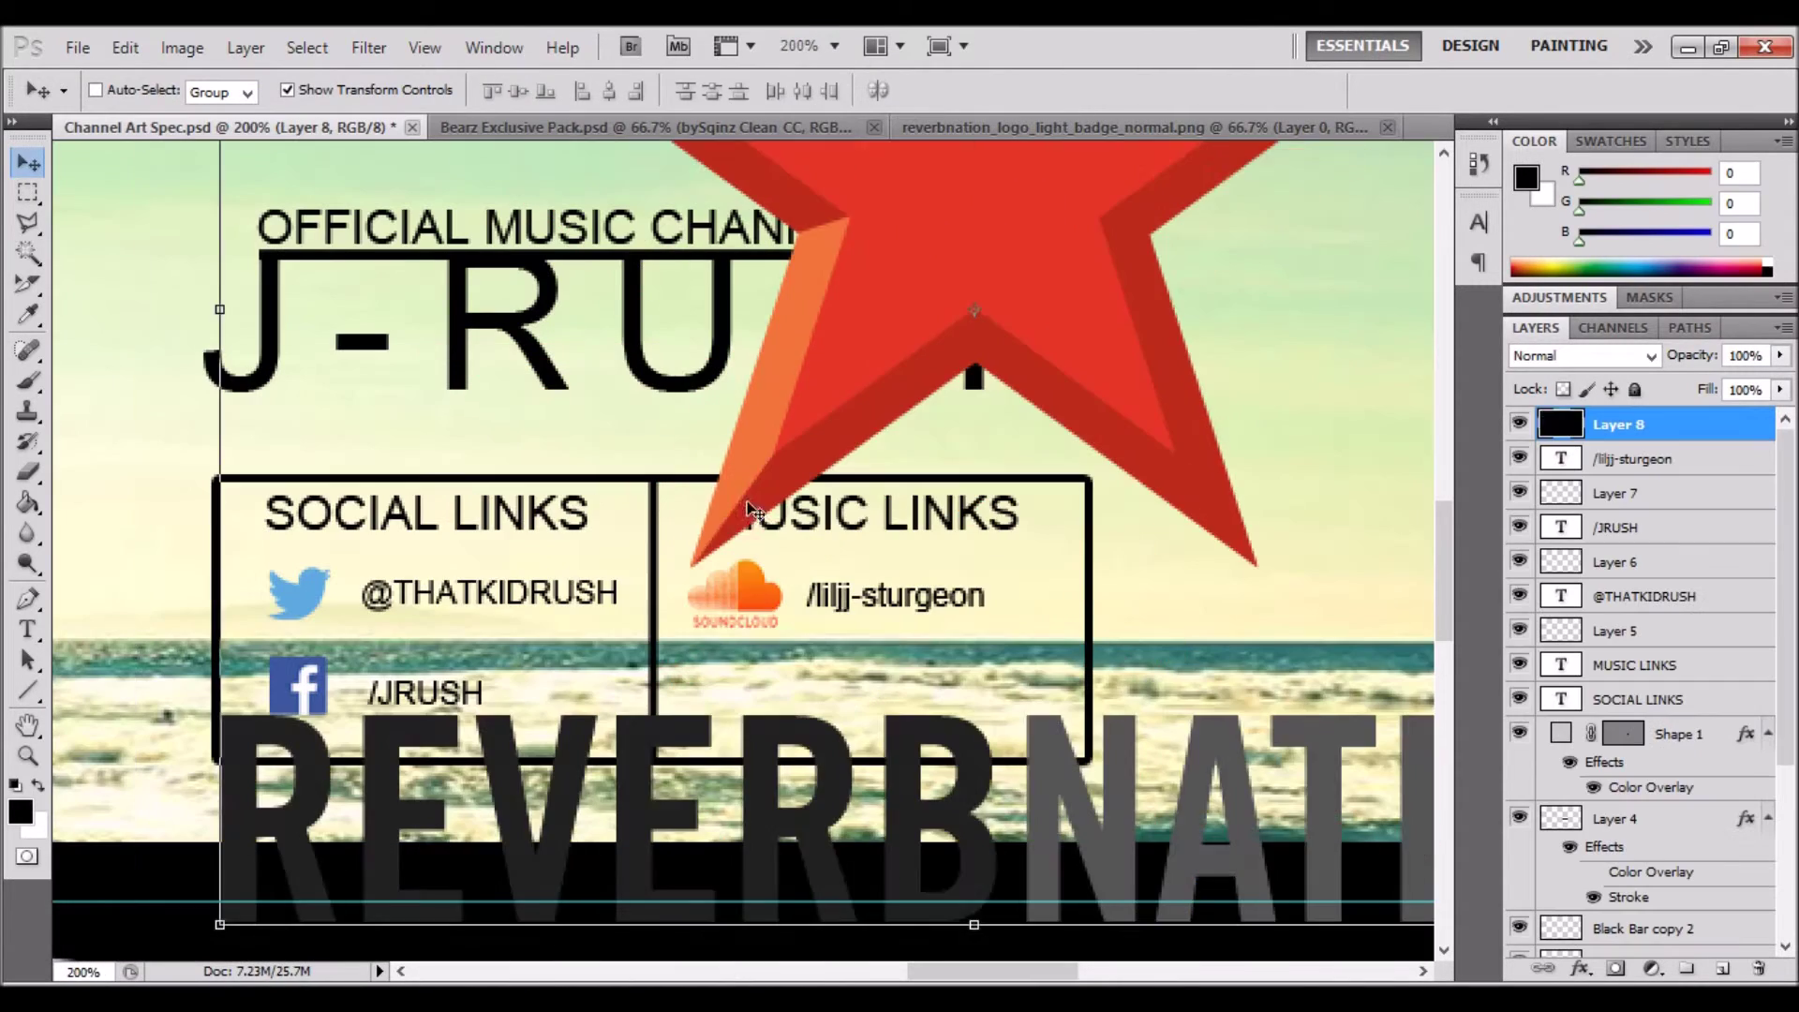
pyautogui.moveTo(217, 932); pyautogui.dragTo(1104, 230)
pyautogui.moveTo(1021, 290); pyautogui.dragTo(698, 714)
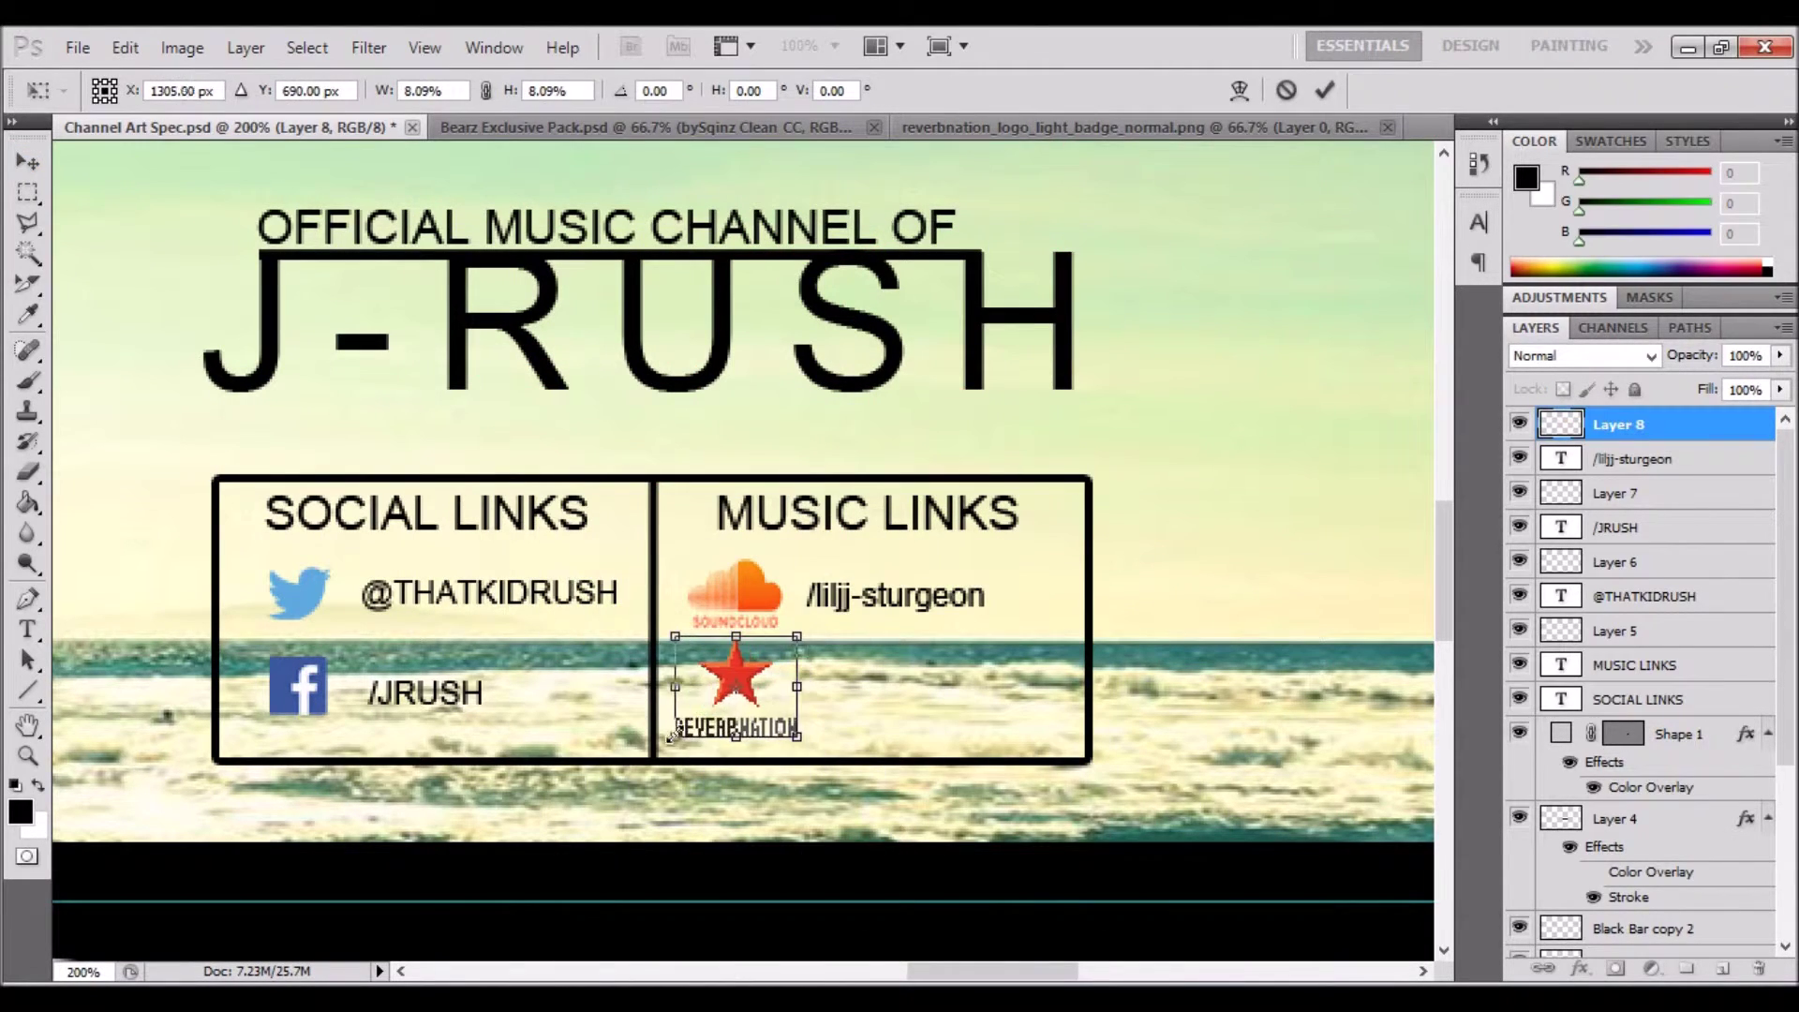
pyautogui.click(1327, 90)
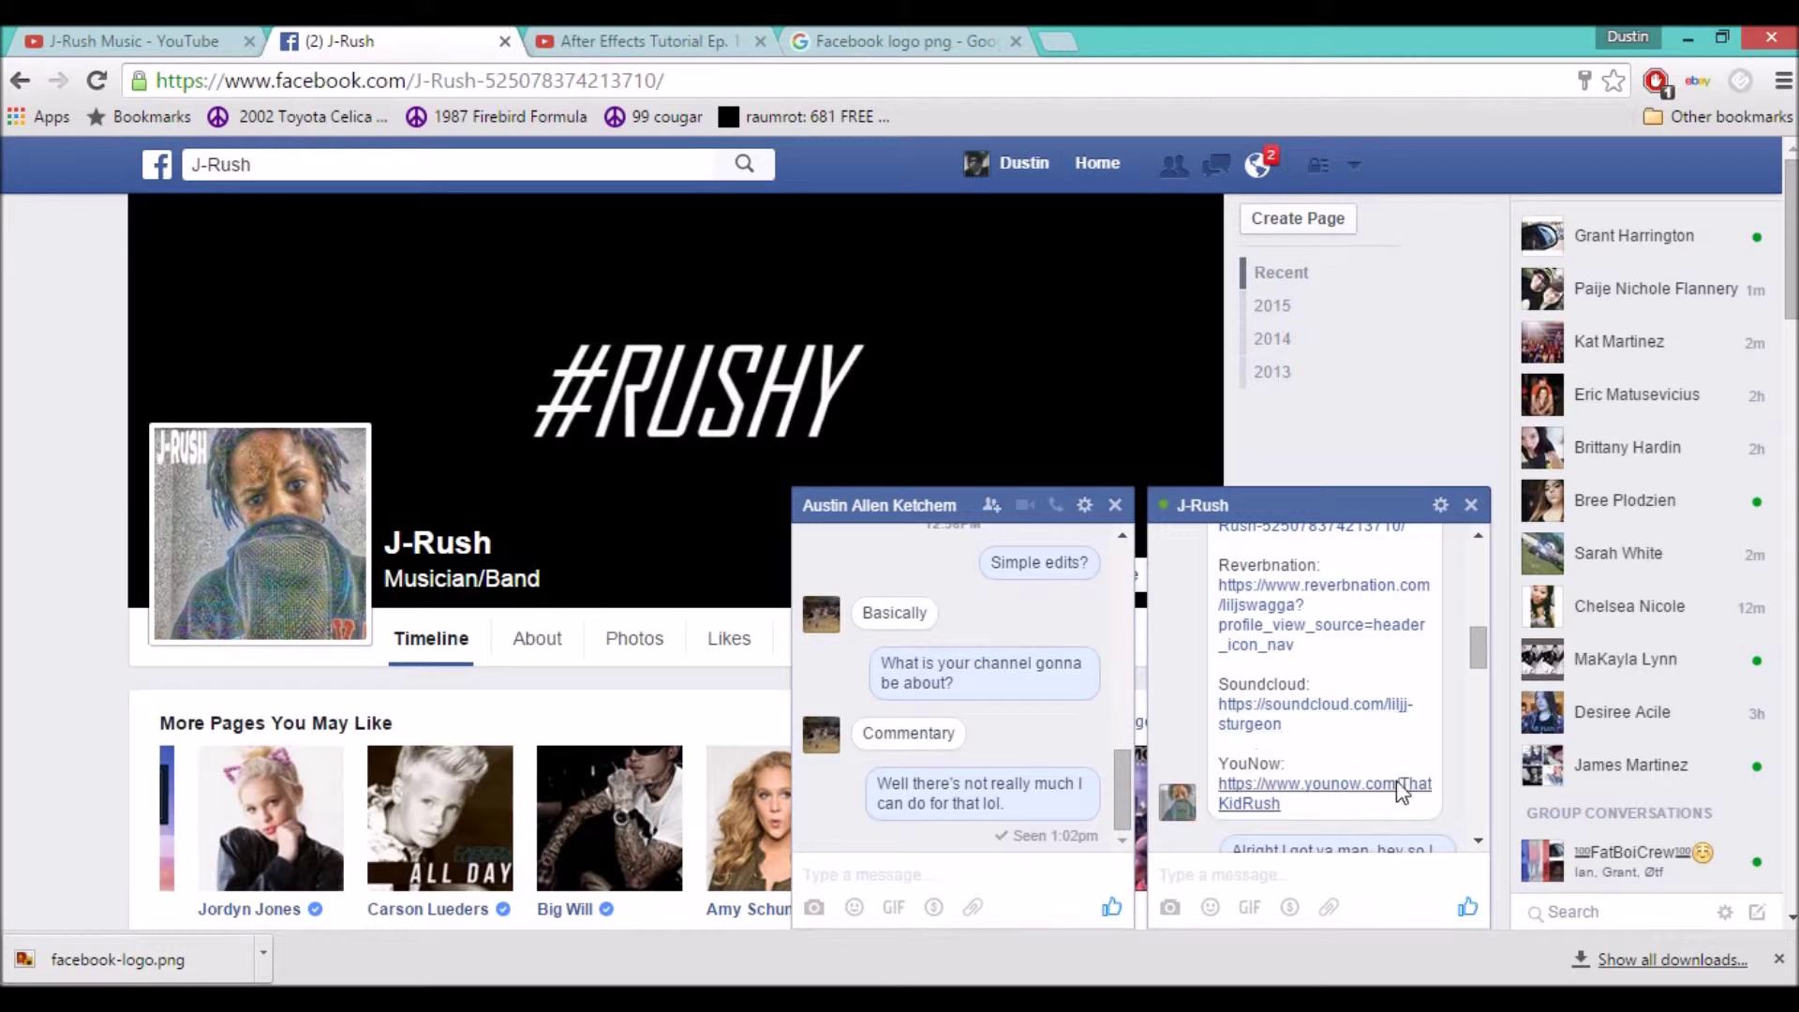
# Look up the artist's ReverbNation handle in the Facebook chat and add /liljswagga as 12 pt text beside the ReverbNation icon.
pyautogui.click(1359, 591)
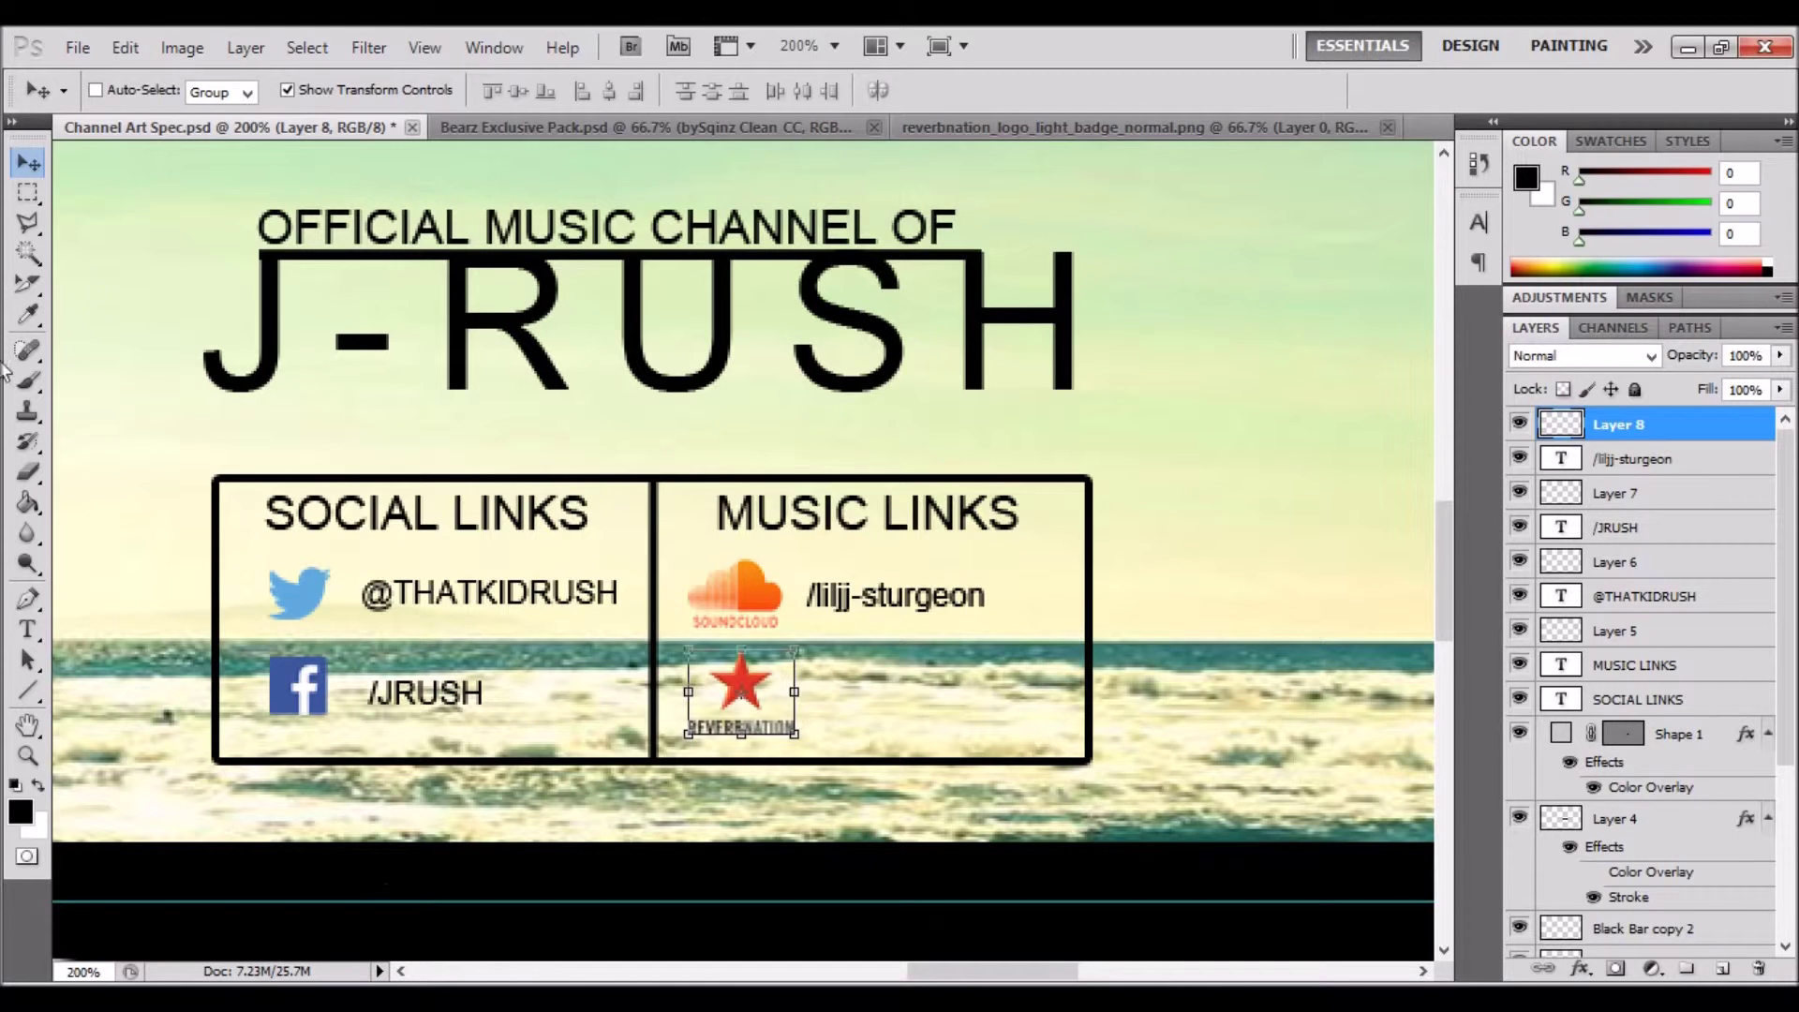
pyautogui.press('t')
pyautogui.click(820, 699)
pyautogui.rightClick(823, 701)
pyautogui.write('/liljswagga')
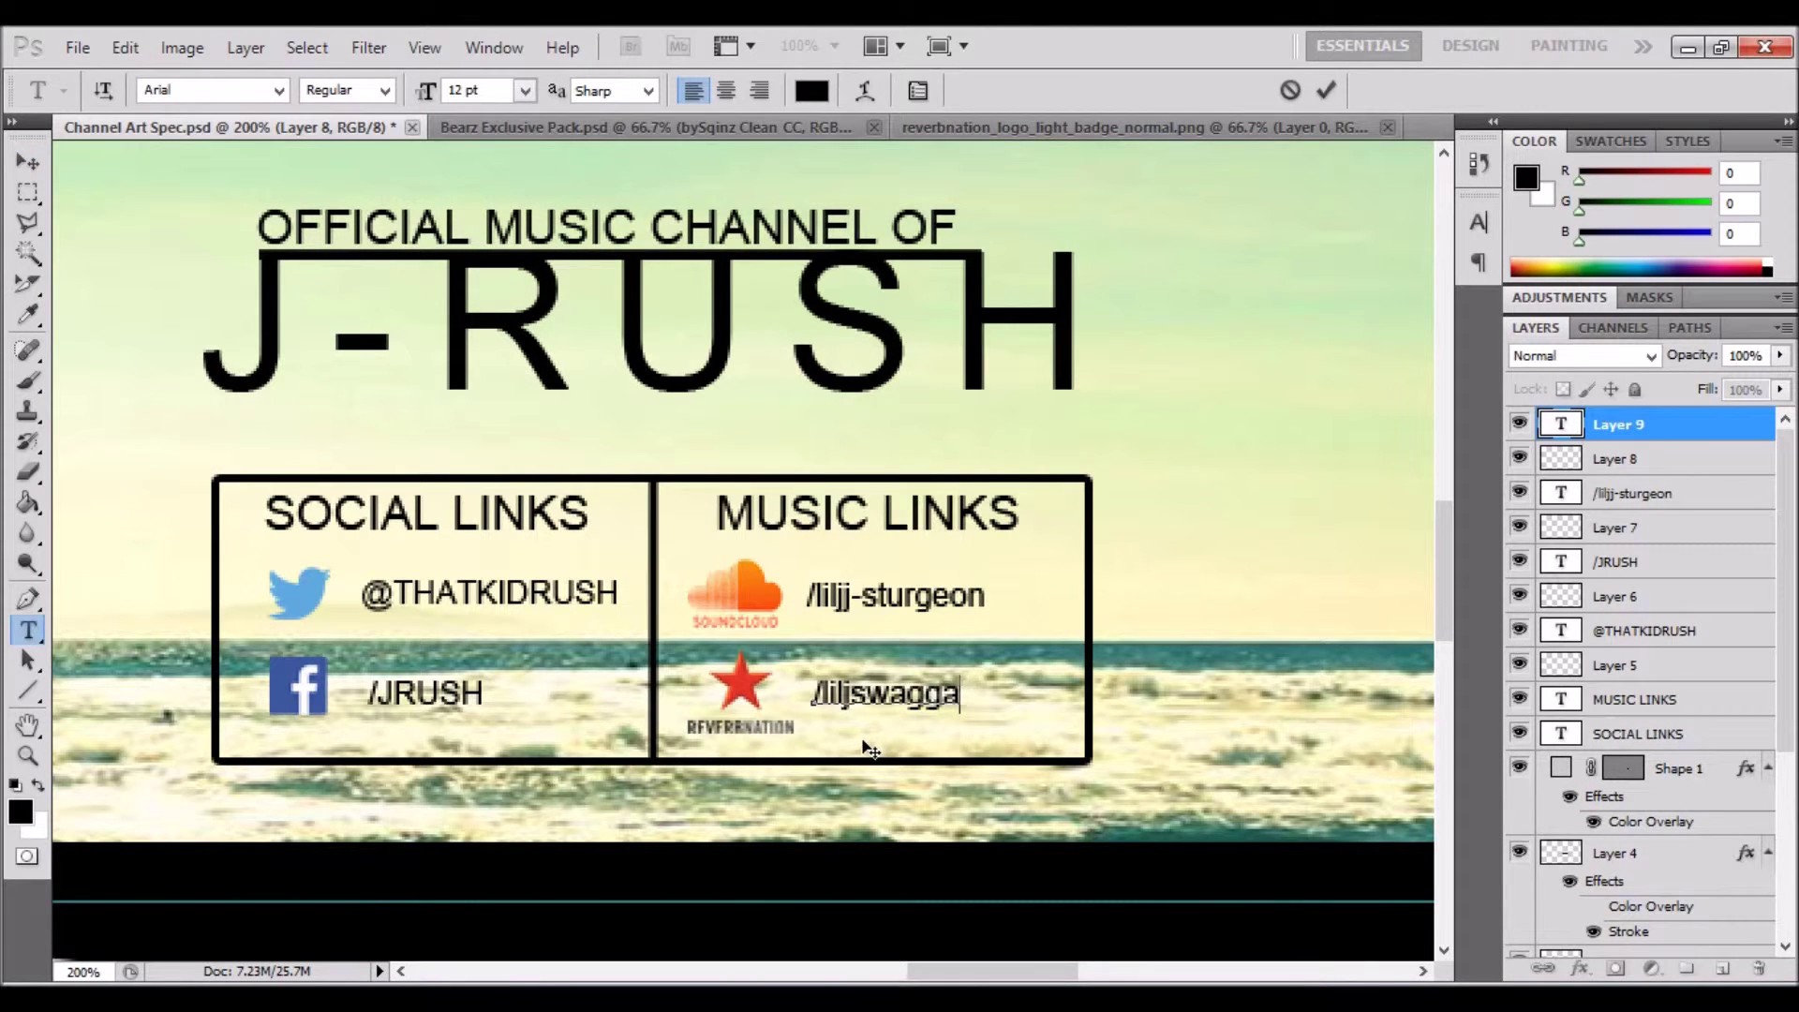
pyautogui.hotkey('ctrl', 'Return')
pyautogui.press('z')
pyautogui.rightClick(688, 759)
pyautogui.click(712, 778)
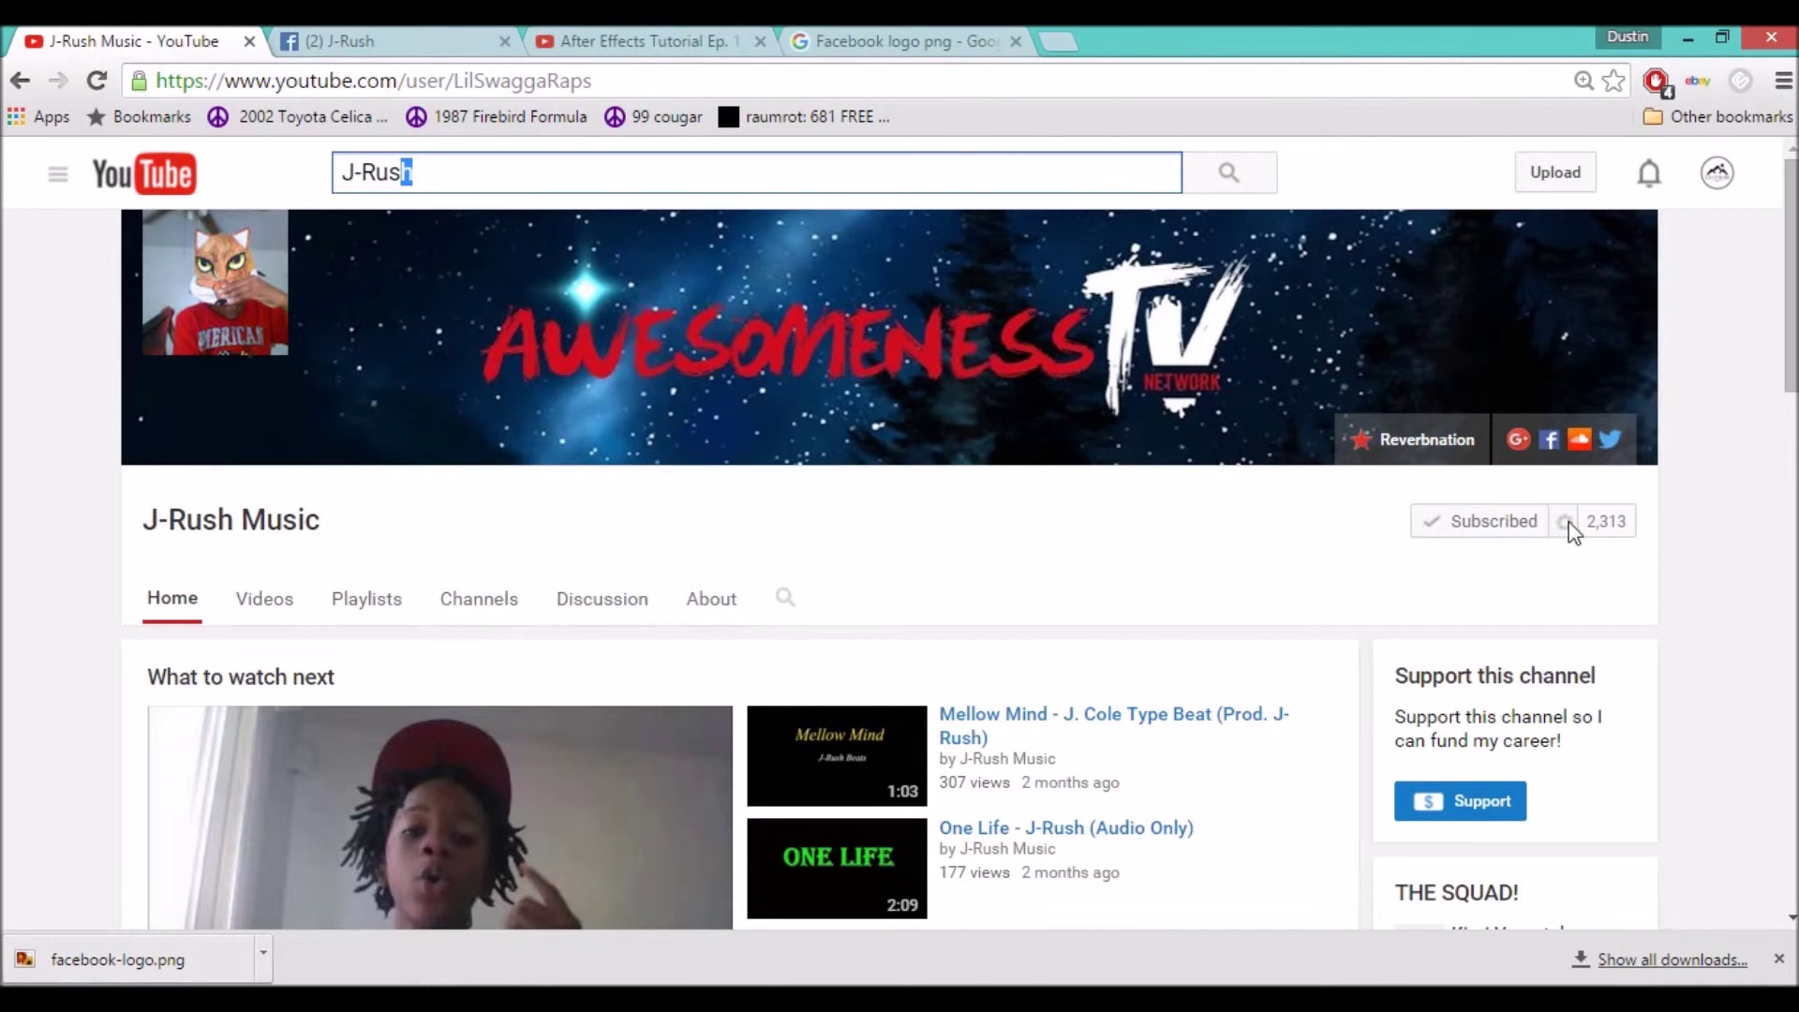
# Examine the J-Rush Music YouTube channel page and its About section in the browser.
pyautogui.scroll(-5, 890, 516)
pyautogui.scroll(5, 890, 515)
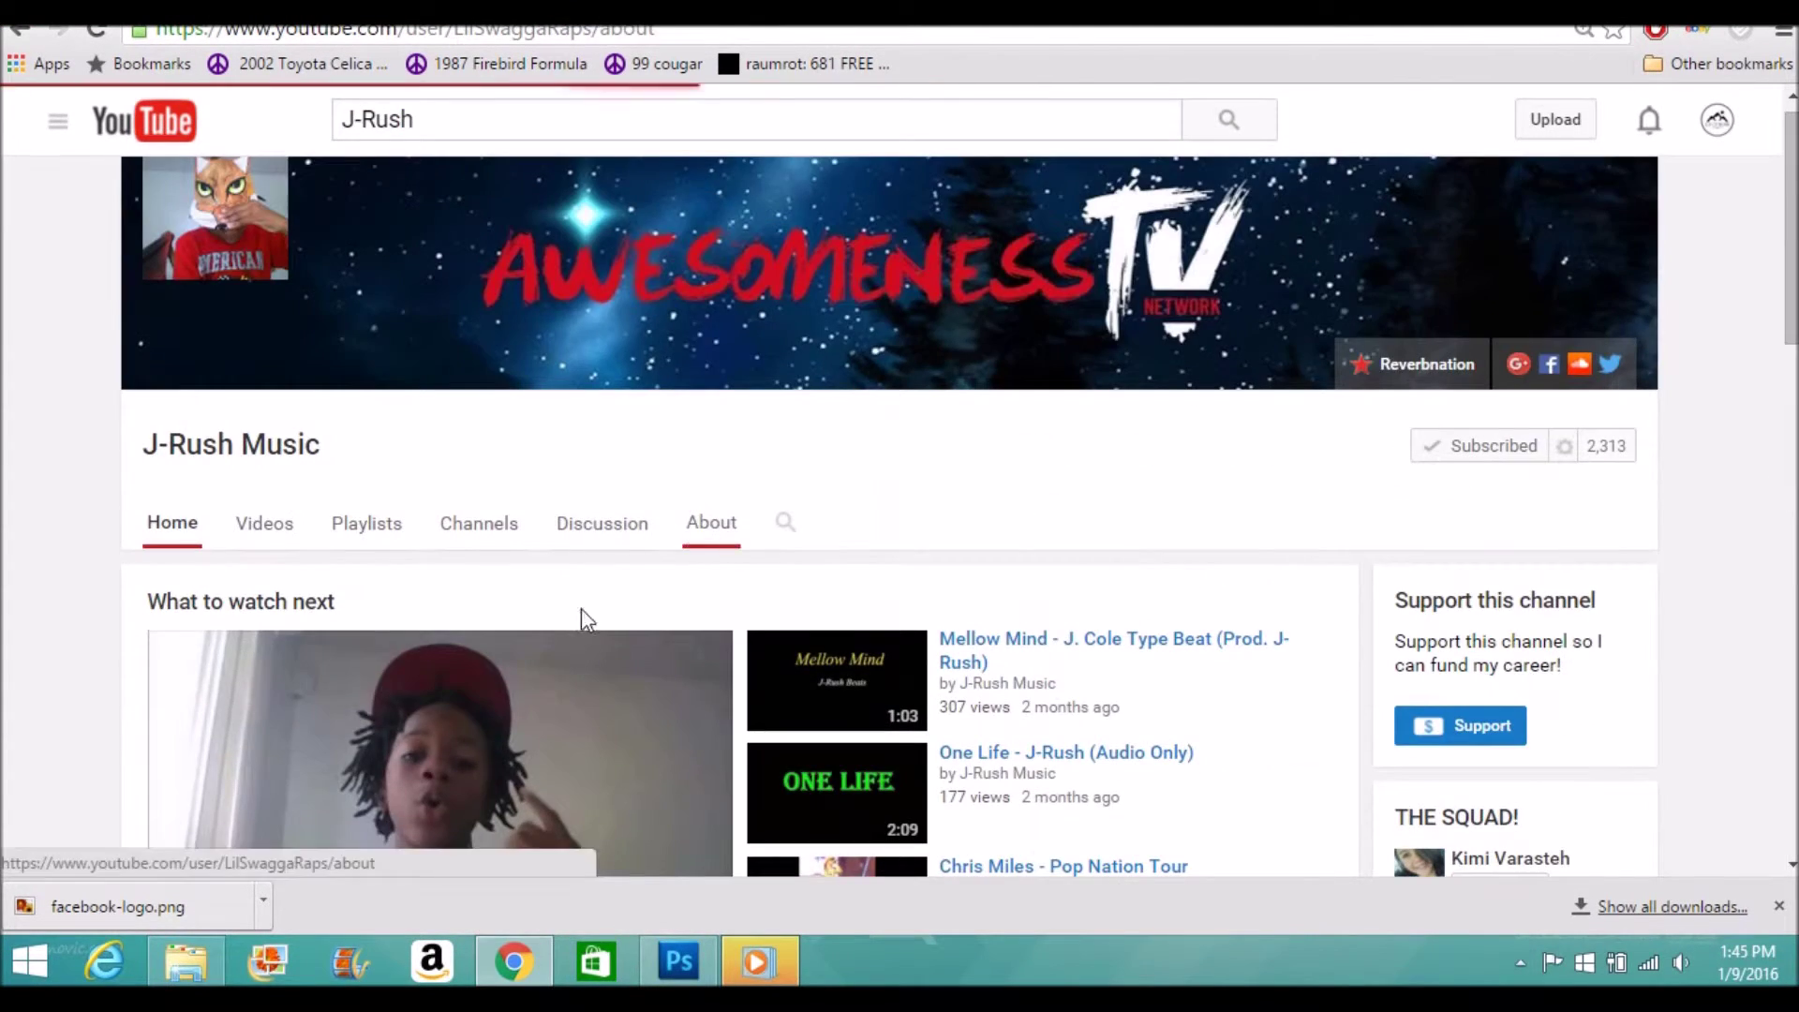
pyautogui.click(712, 520)
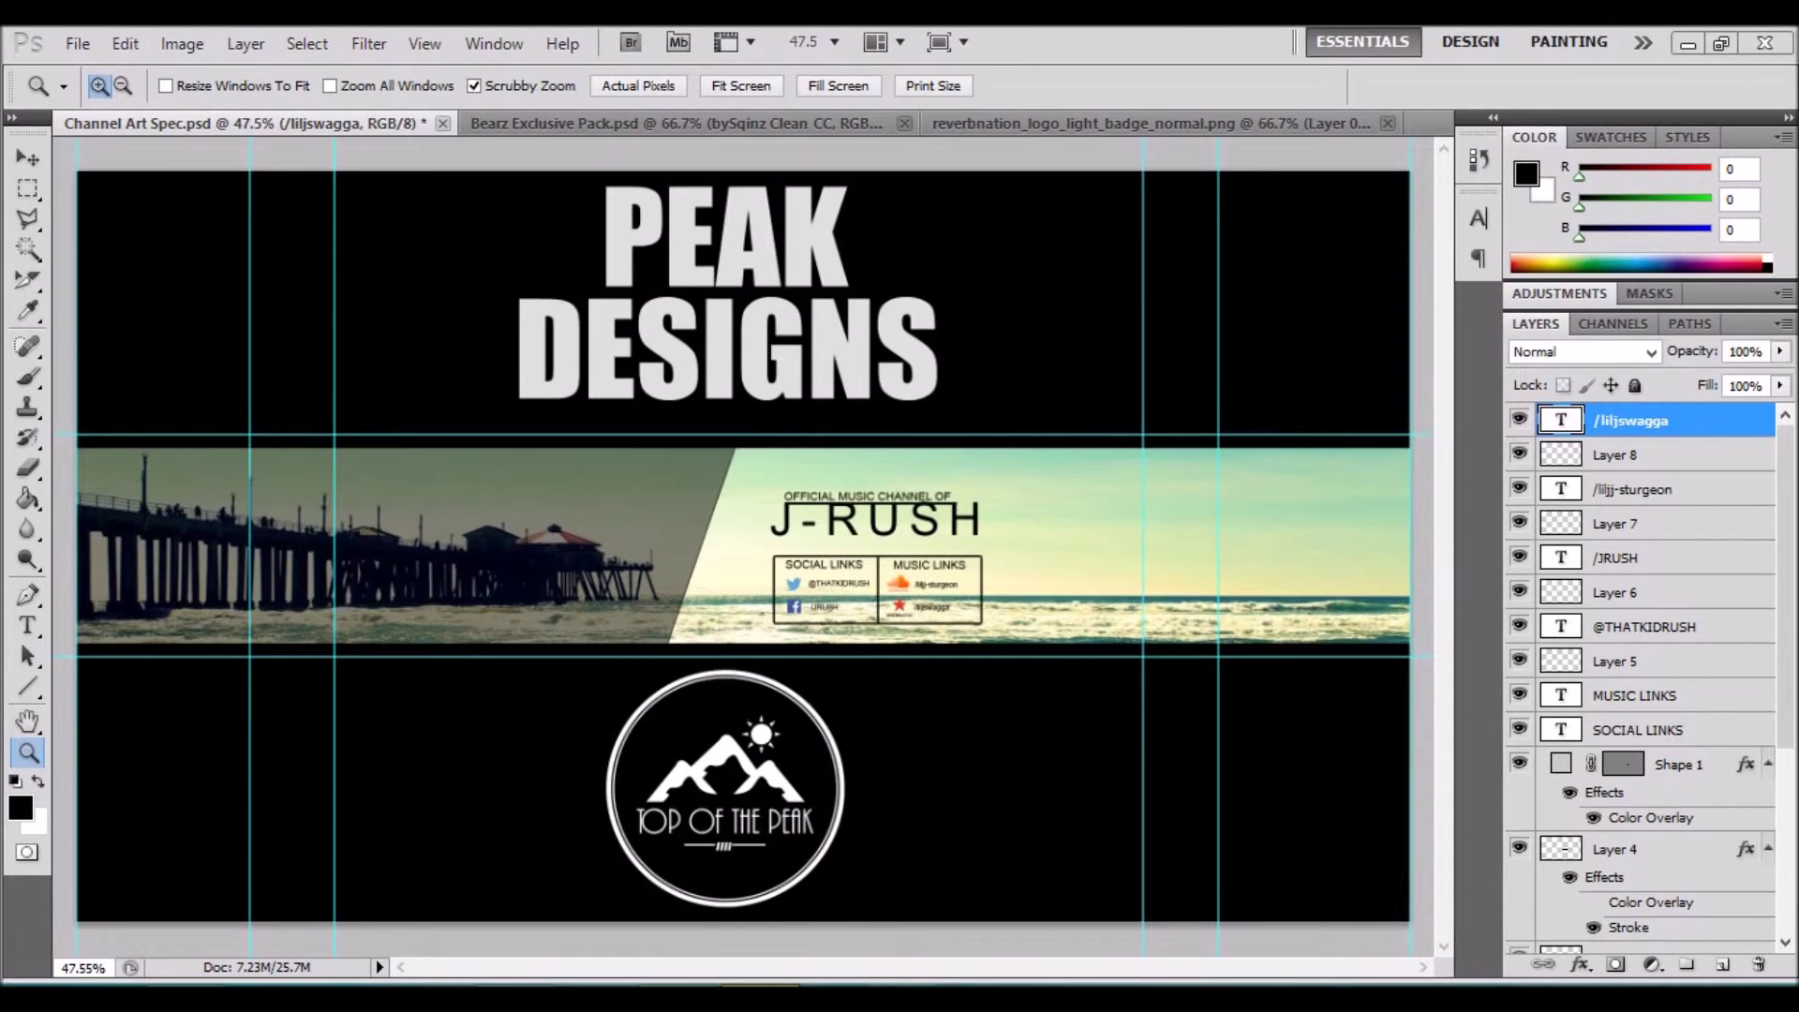
# Open Top of The Peak Logo.png from the Desktop and bring the logo into the banner.
pyautogui.click(77, 46)
pyautogui.click(105, 99)
pyautogui.scroll(-10, 1188, 405)
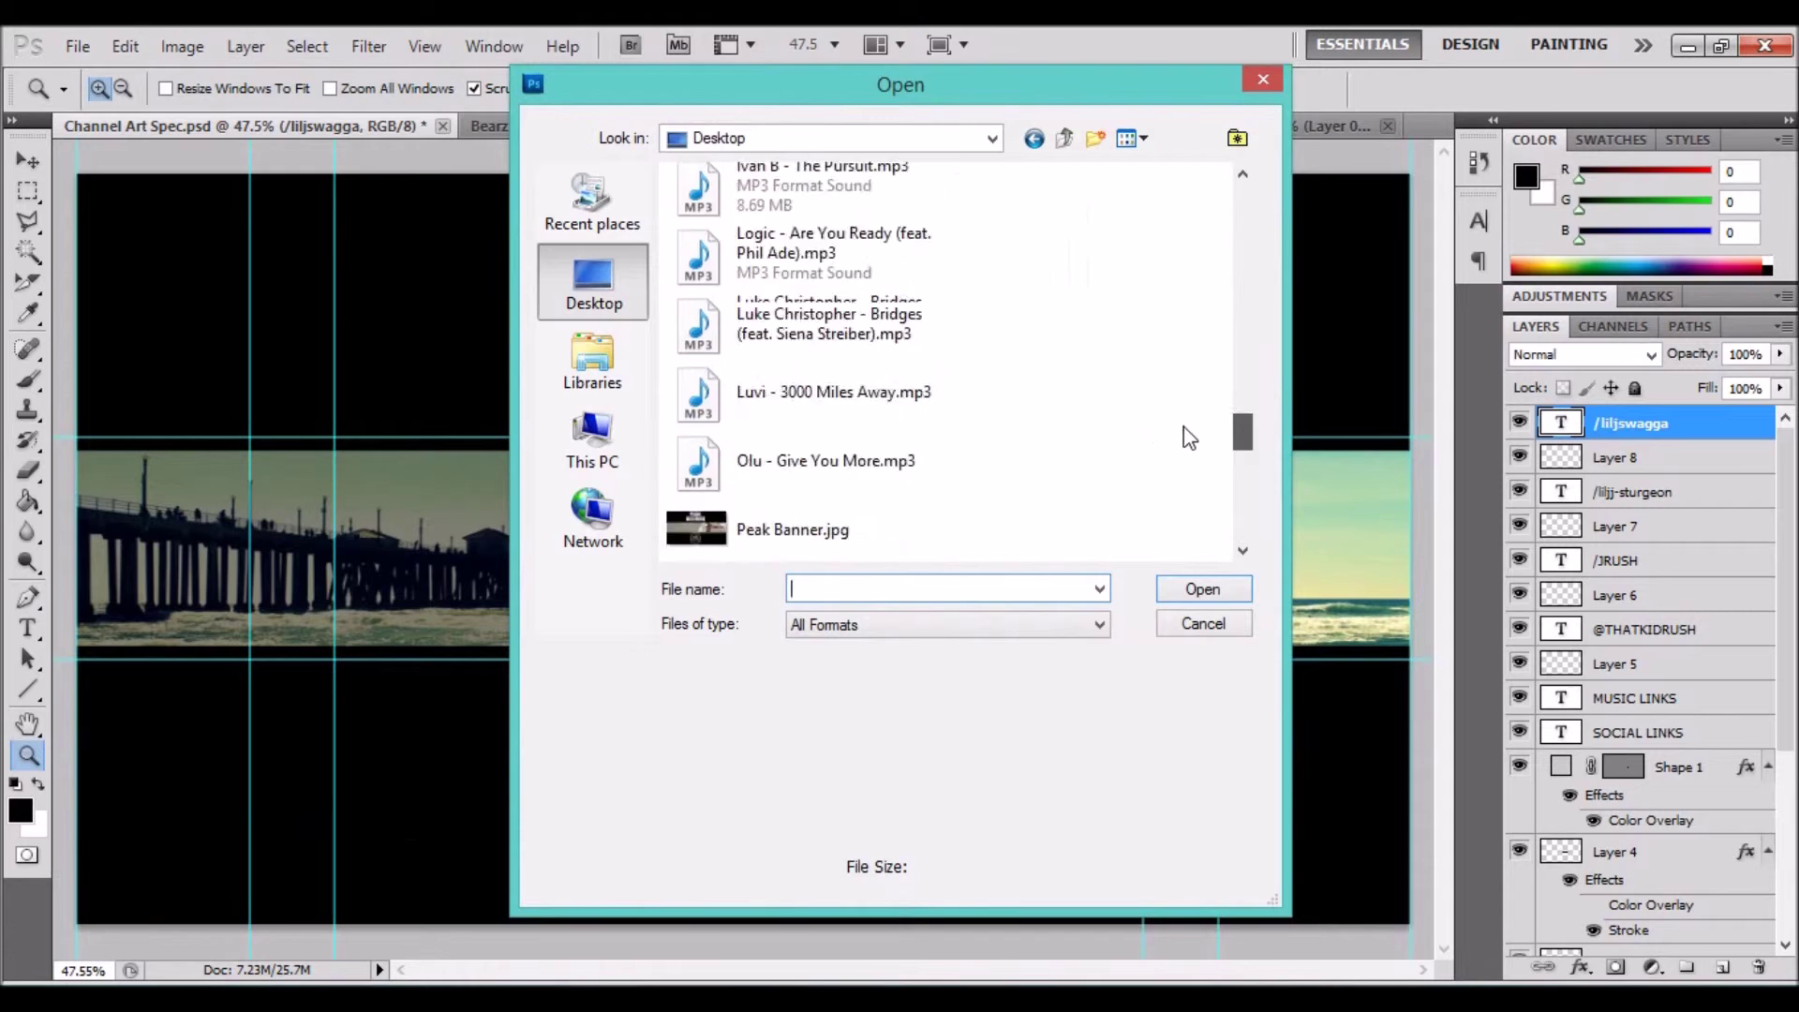
pyautogui.click(824, 366)
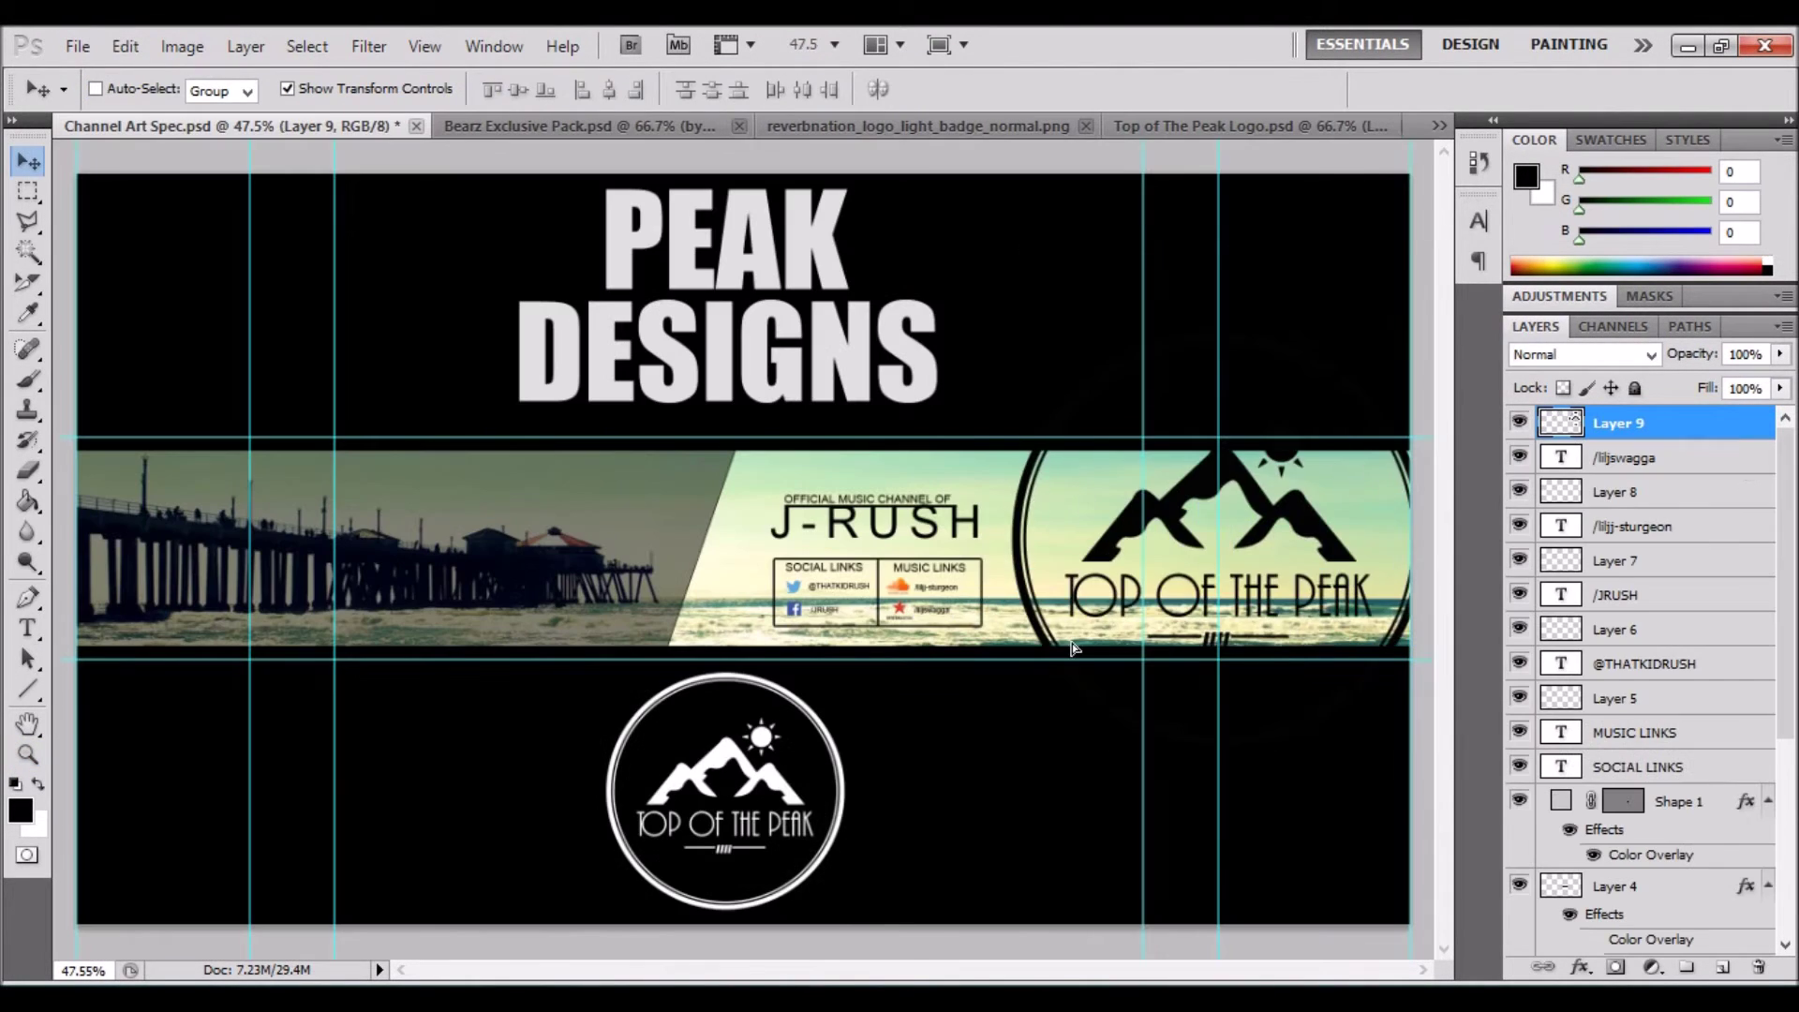
# Shrink the Top of the Peak logo to a small badge and place it at the lower end of the slanted edge.
pyautogui.hotkey('ctrl', 't')
pyautogui.moveTo(1138, 600); pyautogui.dragTo(1323, 534)
pyautogui.press('Return')
pyautogui.hotkey('ctrl', '1')
pyautogui.moveTo(1213, 487); pyautogui.dragTo(1076, 487)
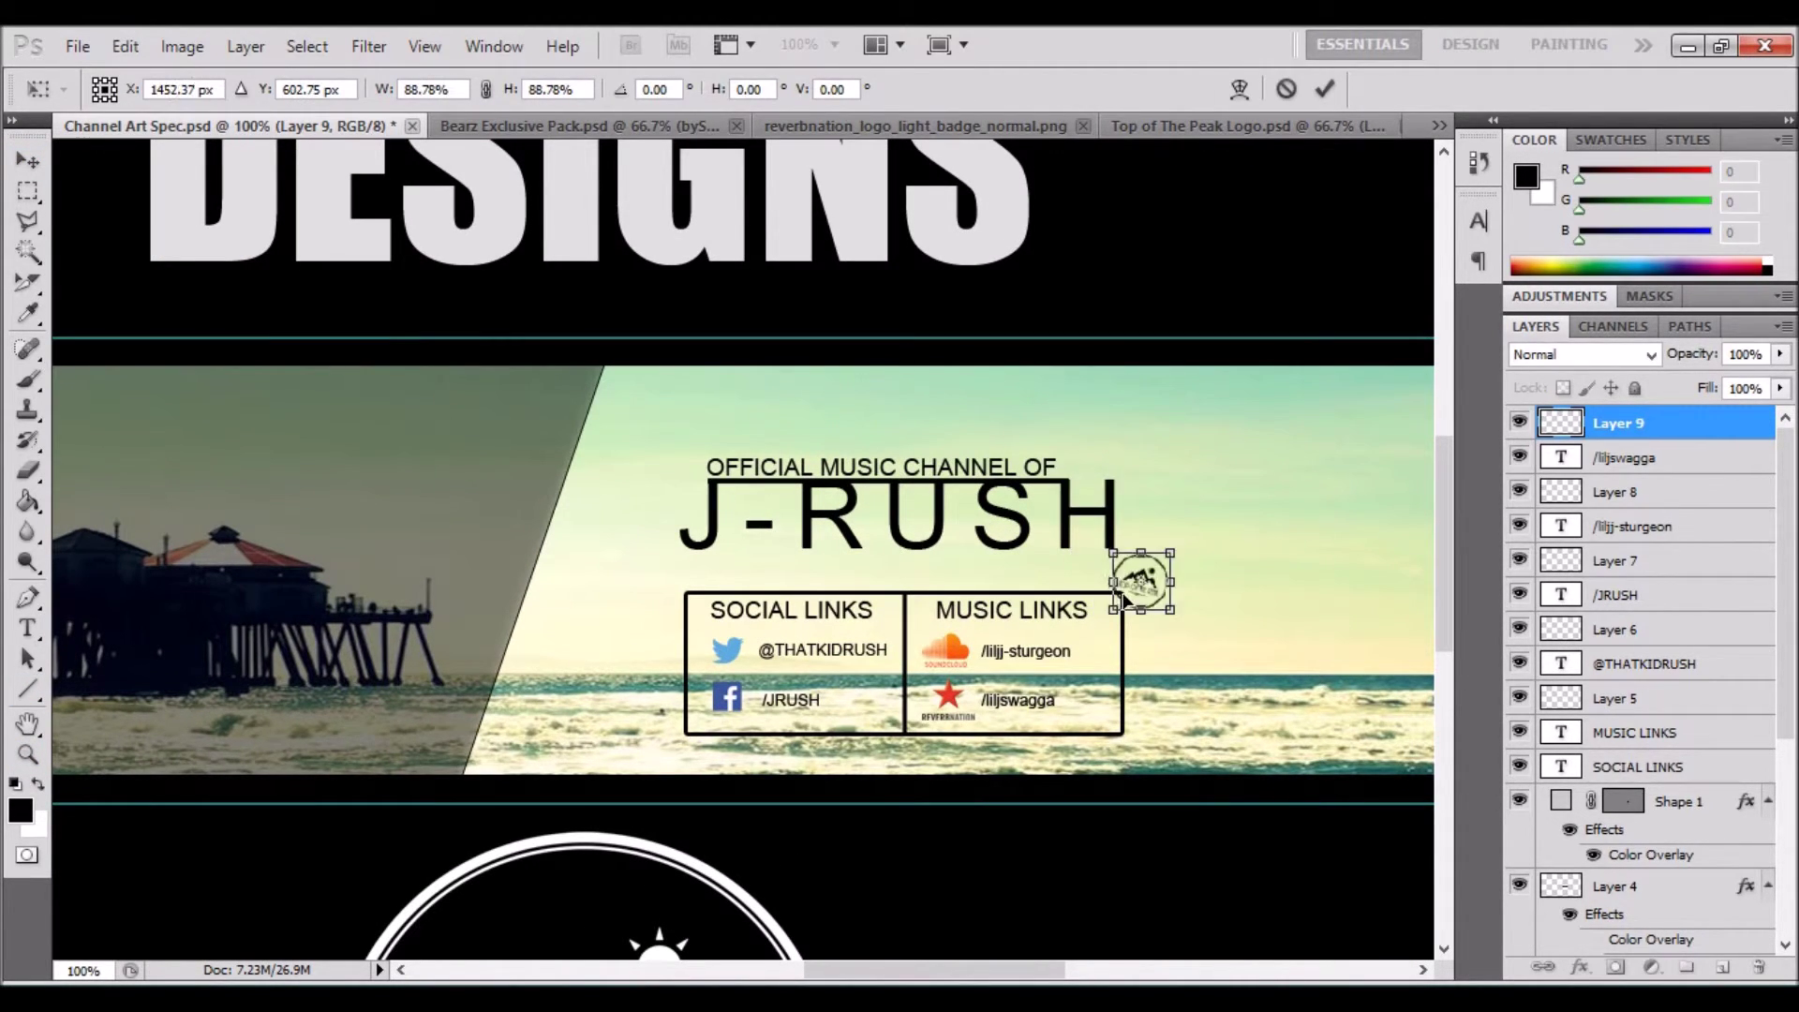
pyautogui.press('Return')
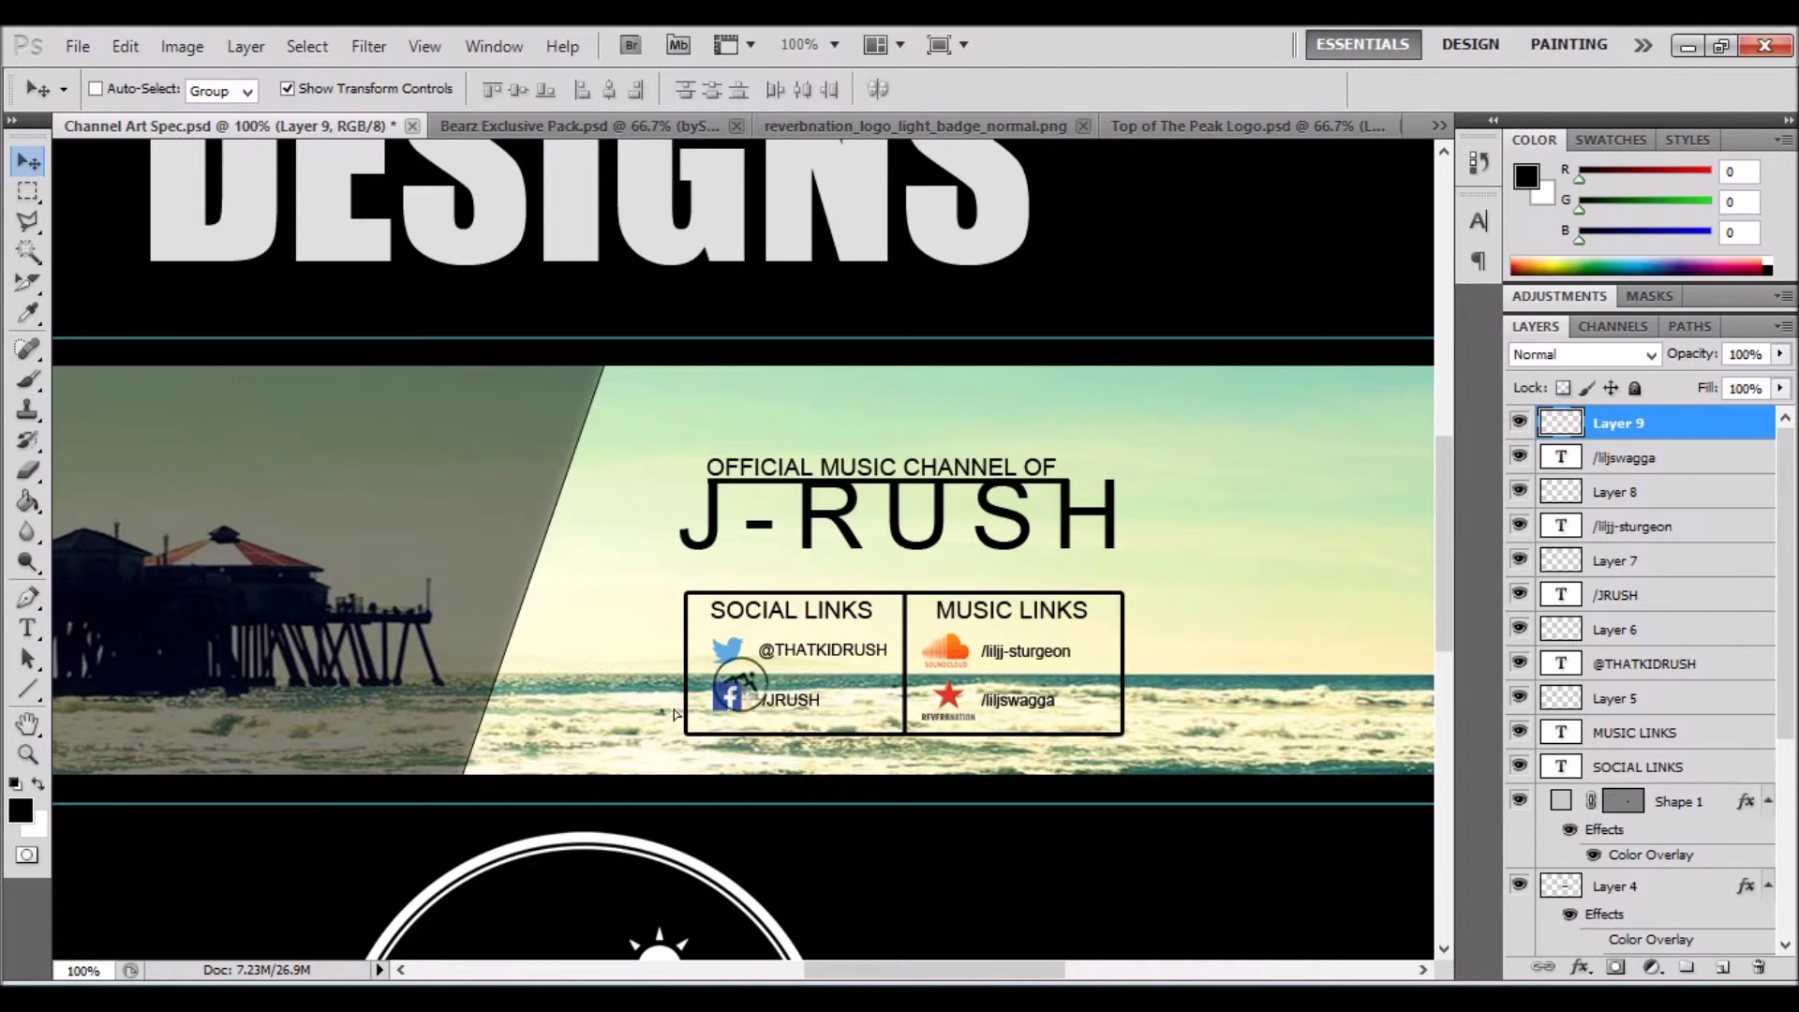
pyautogui.press('z')
pyautogui.hotkey('ctrl', '0')
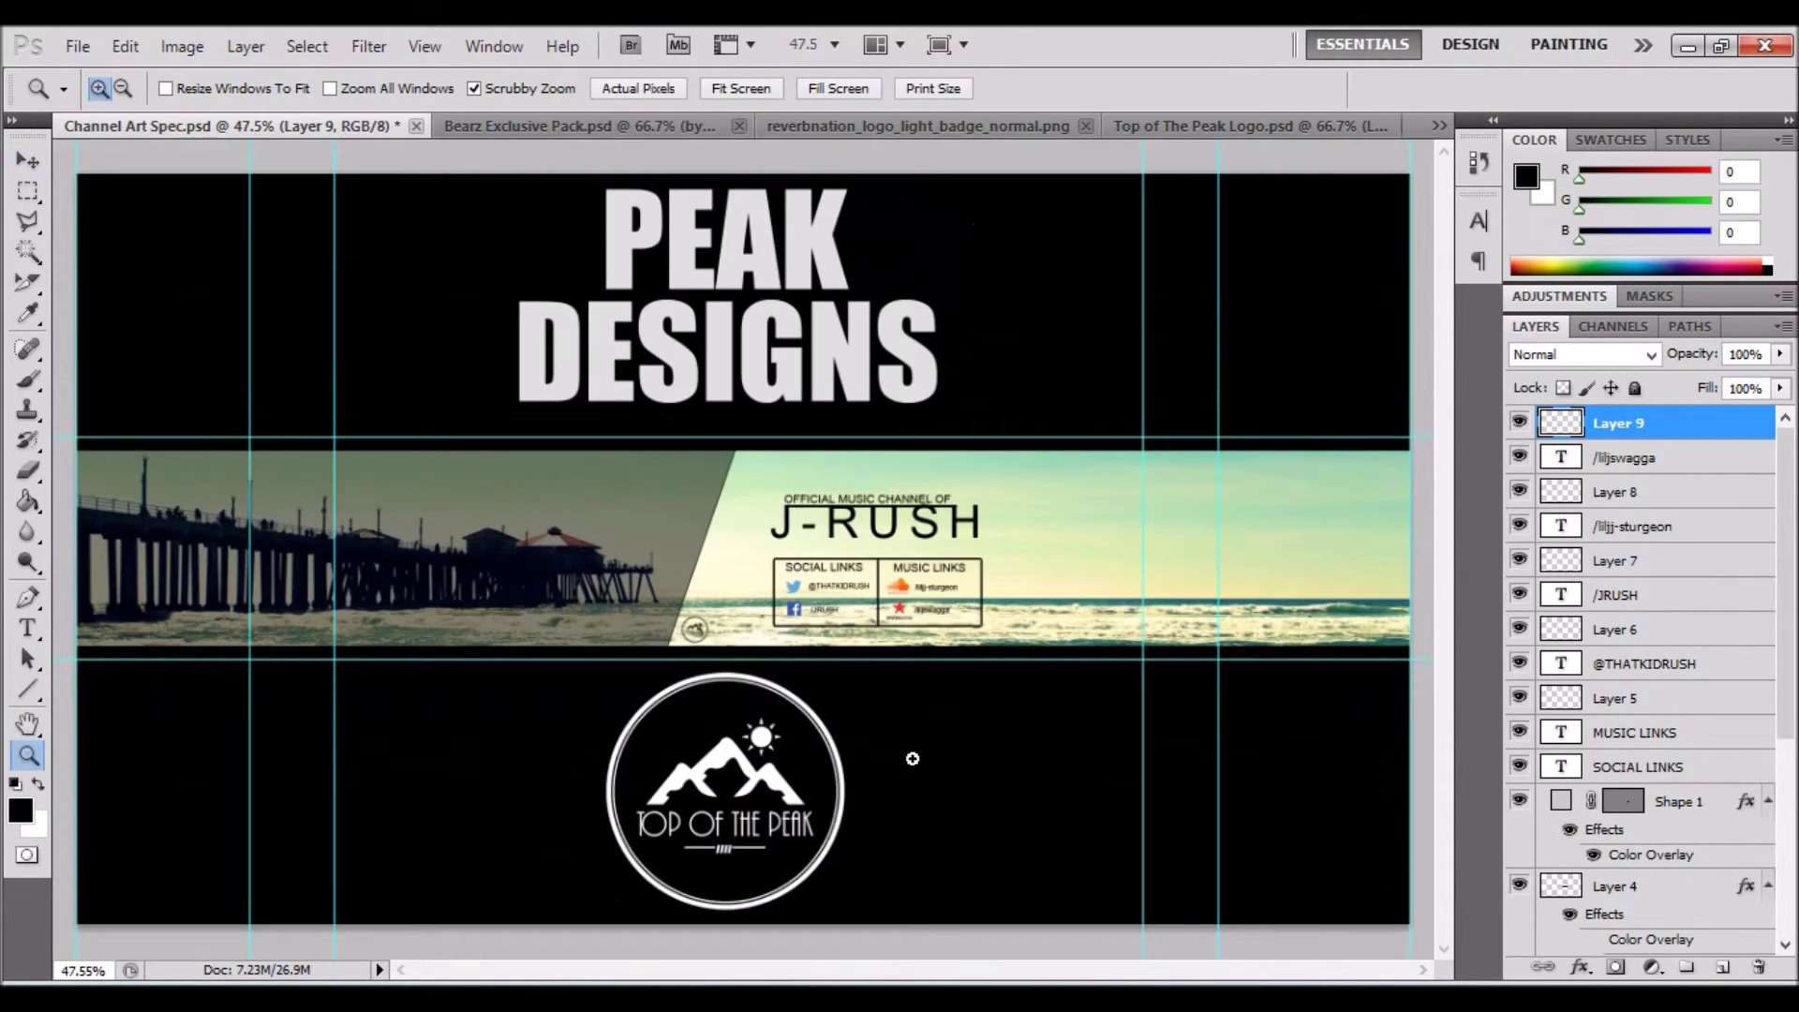